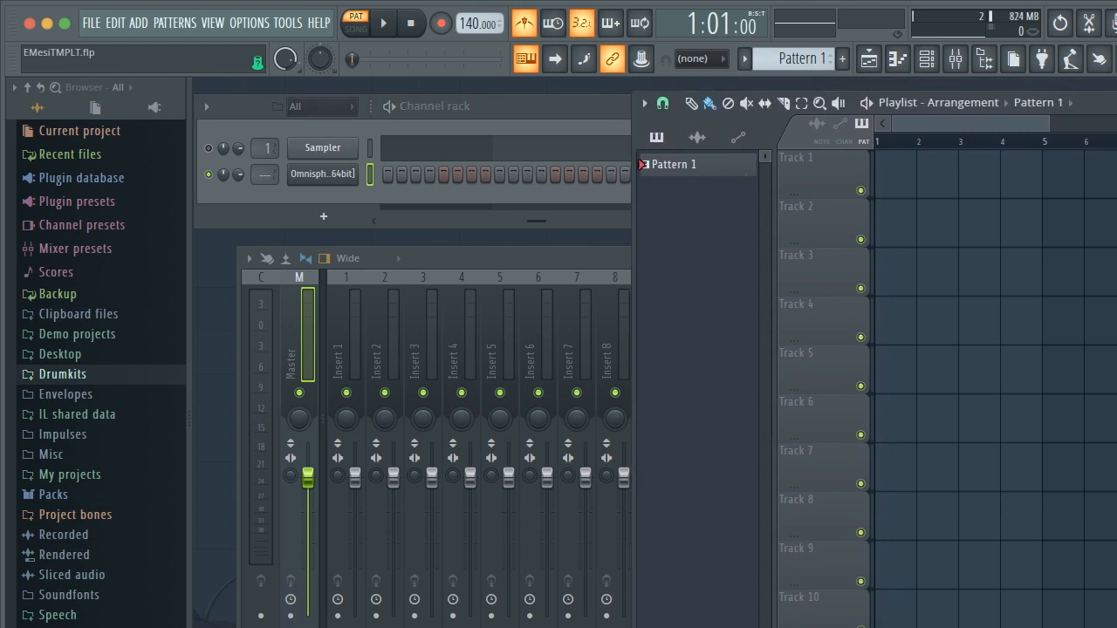
- Bring the Channel rack in front of the Playlist and turn the metronome off
mouse_move(523, 106)
mouse_down()
mouse_move(513, 109)
mouse_move(539, 101)
mouse_up()
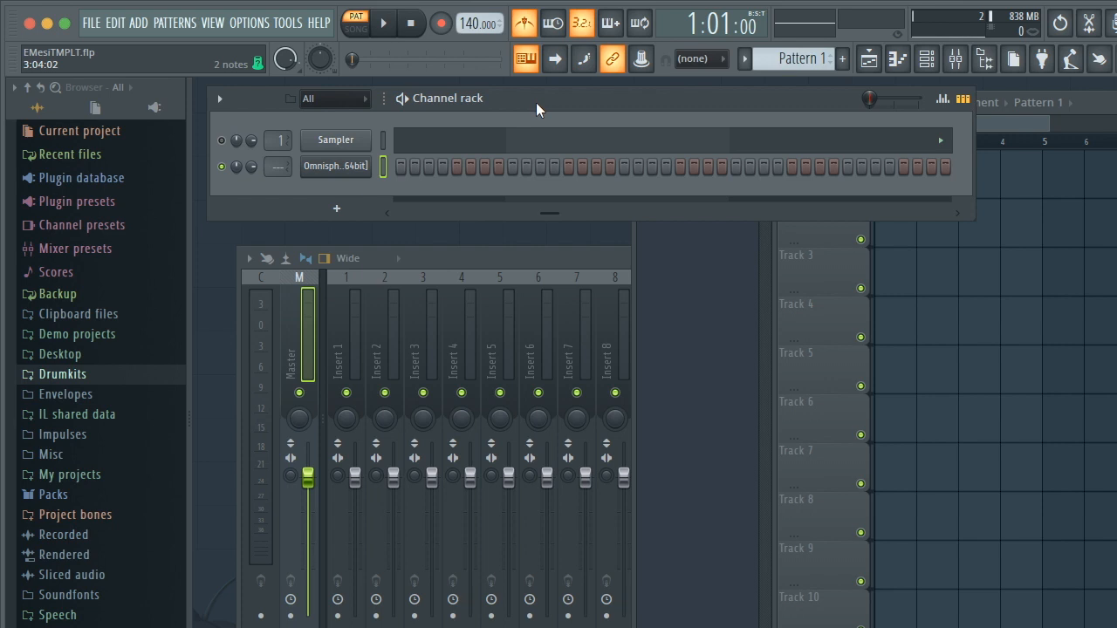
drag(536, 102, 526, 106)
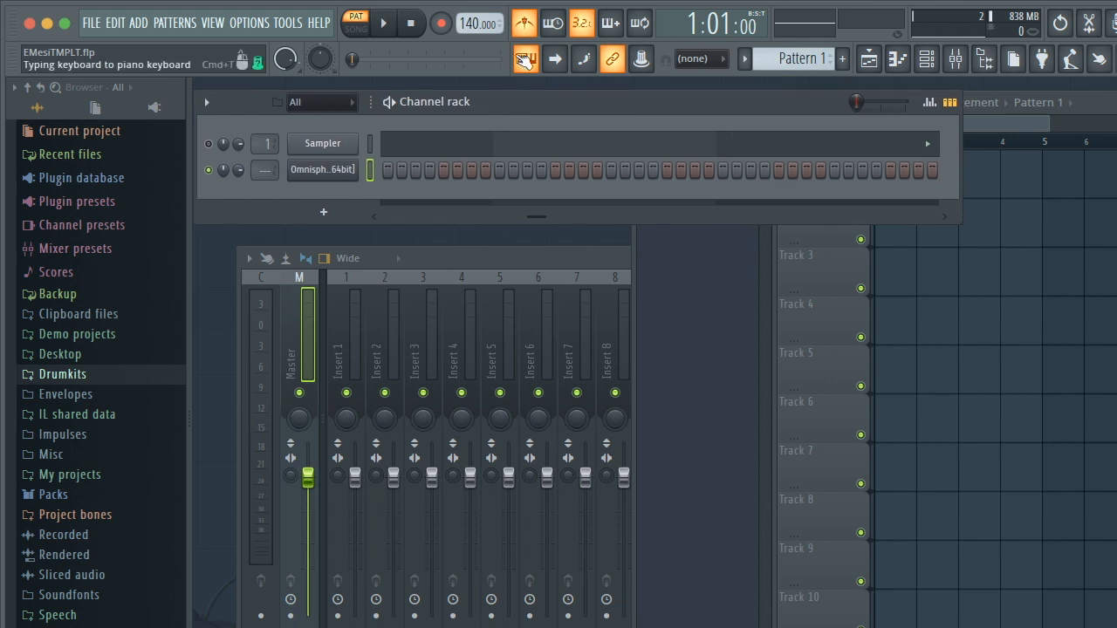
click(524, 23)
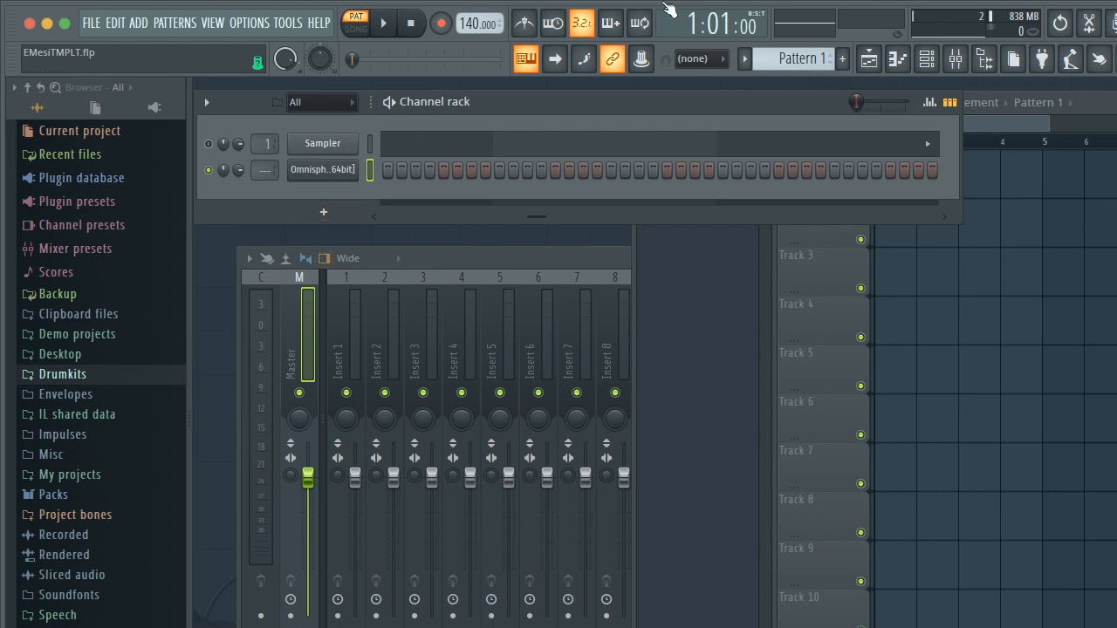
- Rearrange the Playlist, Channel rack and Mixer windows so the Channel rack sits above the Mixer and the Mixer is in front of the Playlist
drag(615, 102, 590, 140)
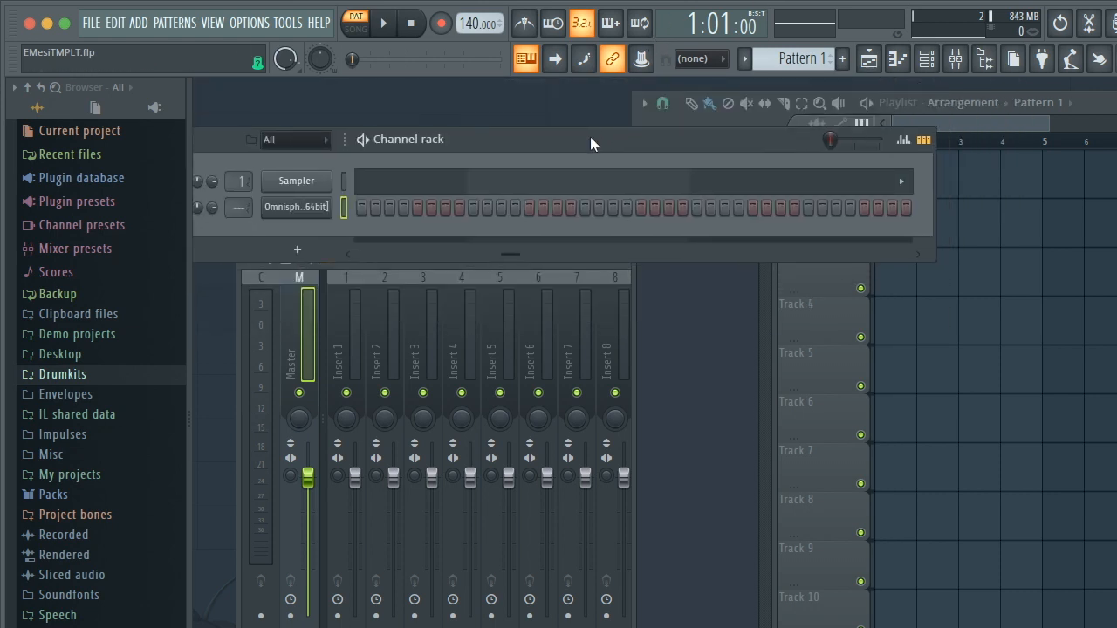
drag(1087, 108, 1116, 82)
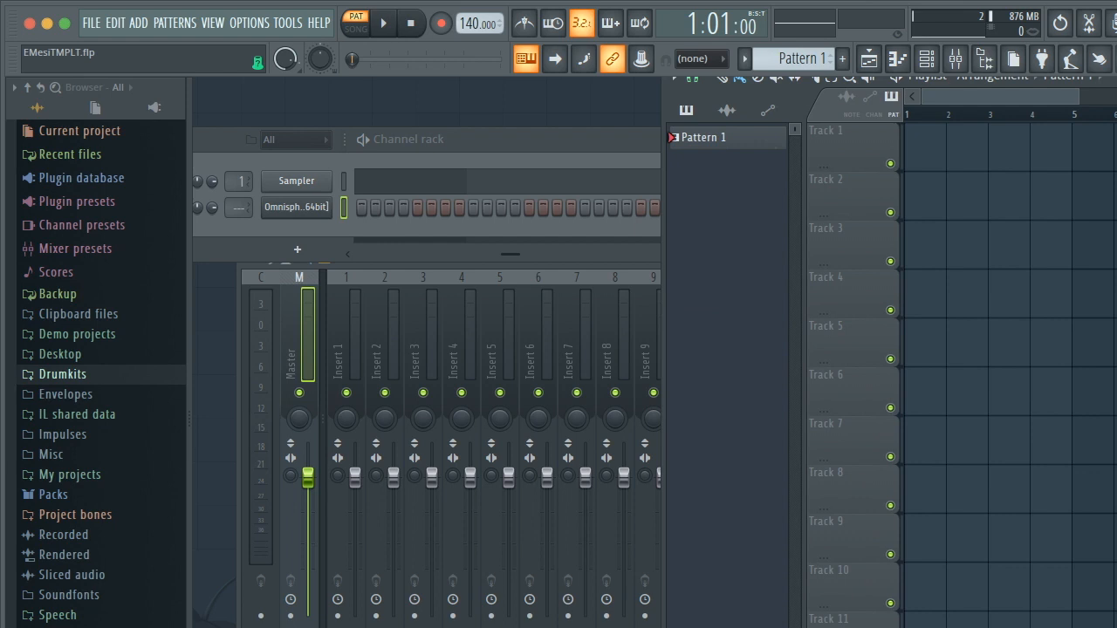
click(492, 142)
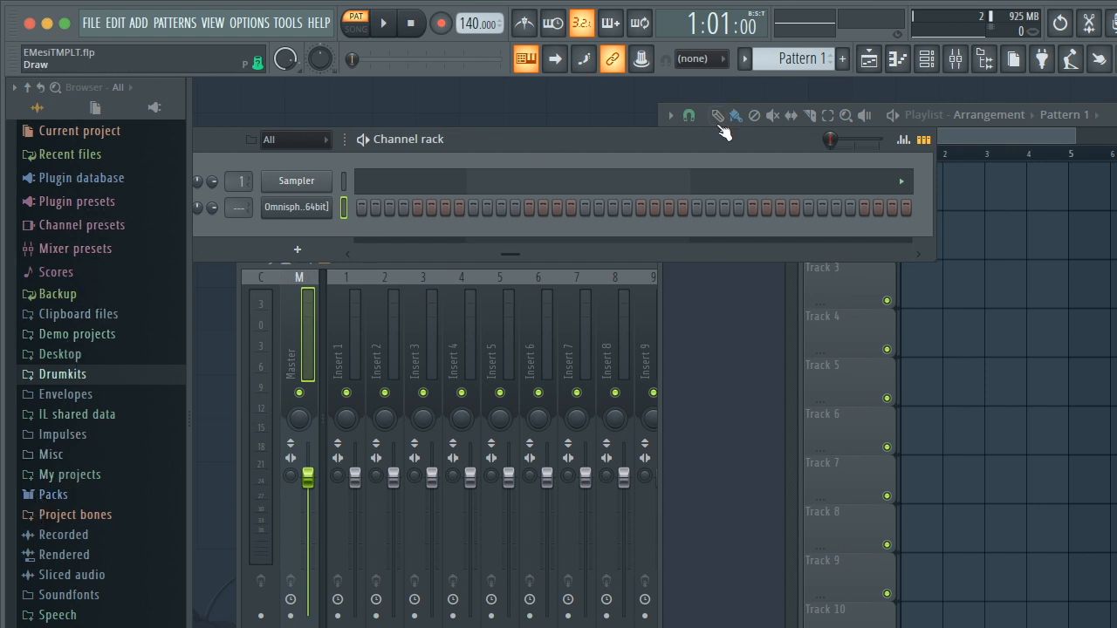
drag(735, 142, 768, 113)
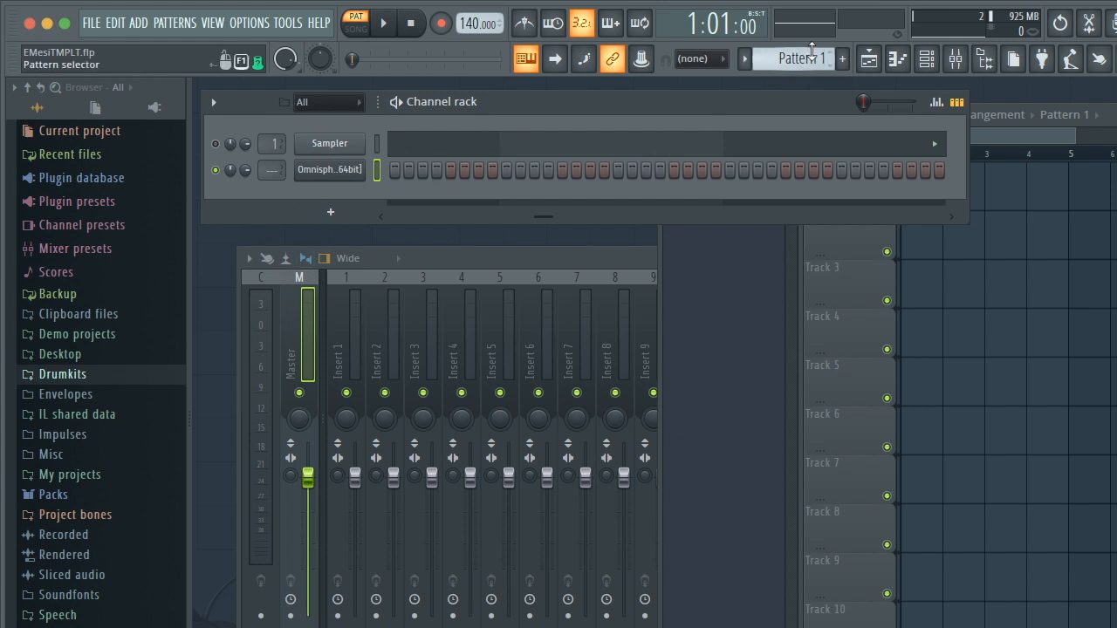
double_click(543, 258)
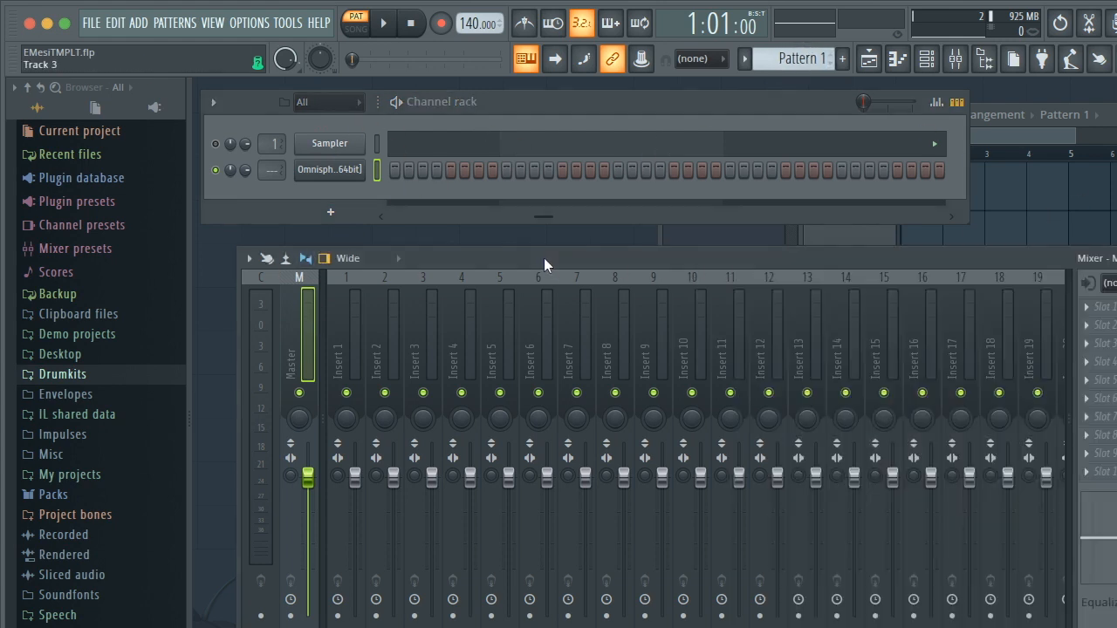
drag(543, 257, 482, 256)
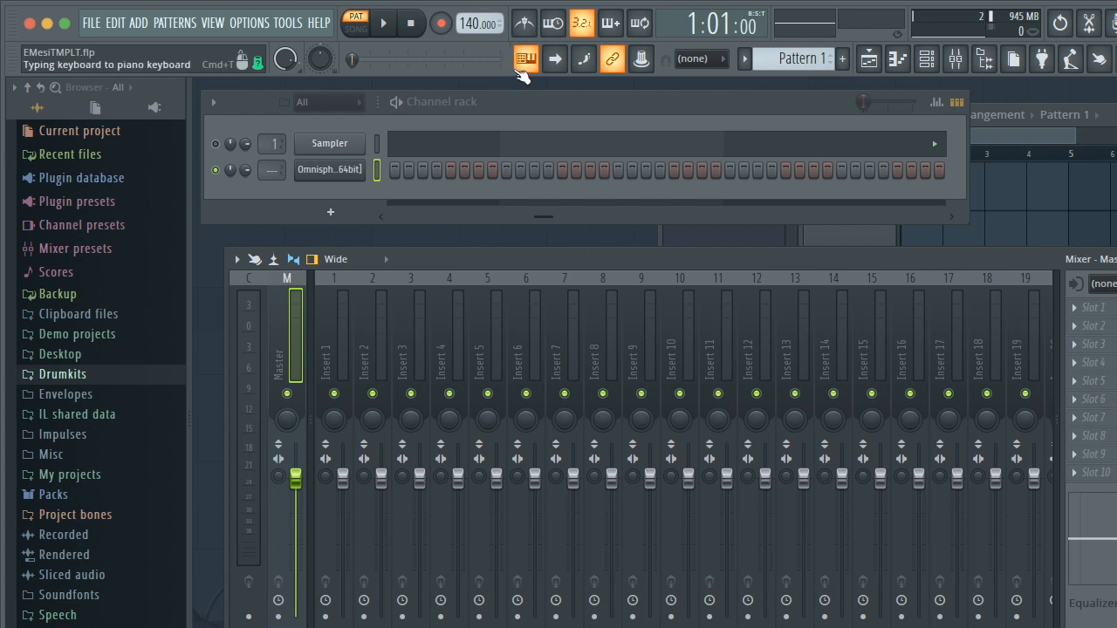
- Switch the song position display to minutes and seconds, and return it to bars, steps and ticks
click(725, 21)
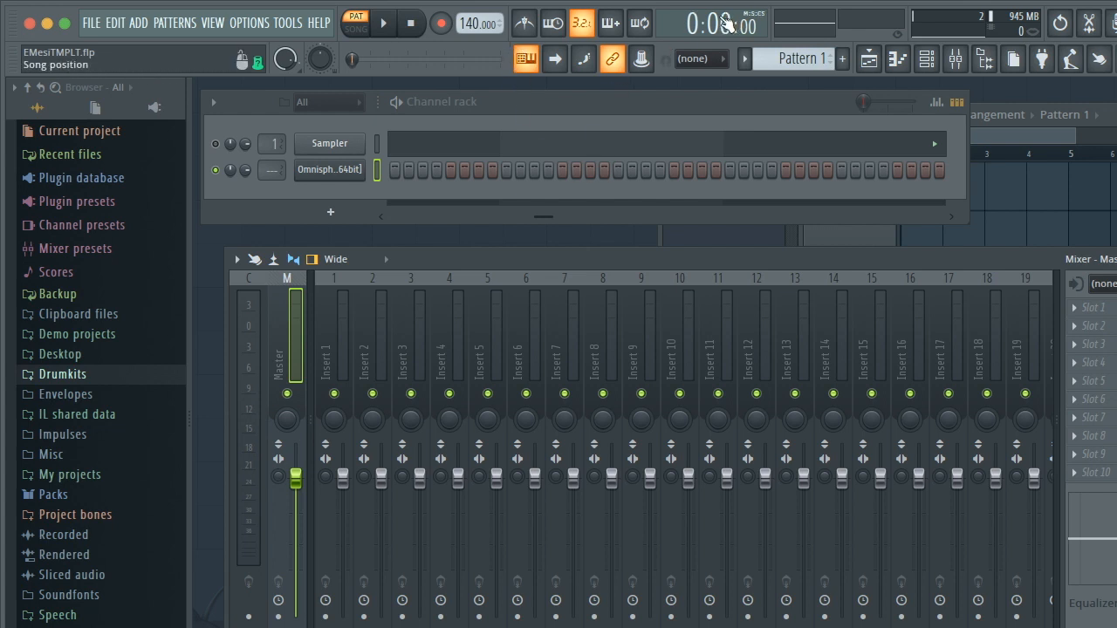
click(724, 29)
click(711, 24)
click(711, 24)
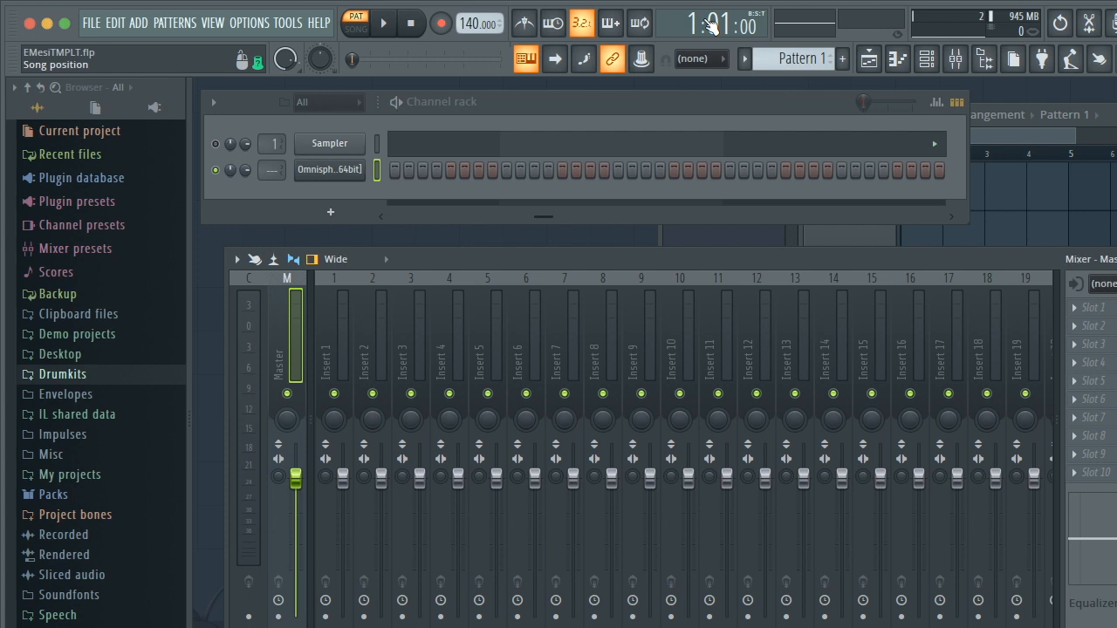
- Open the MIDI settings, select the KeyStudio input device and toggle its Enable option off and back on
click(545, 101)
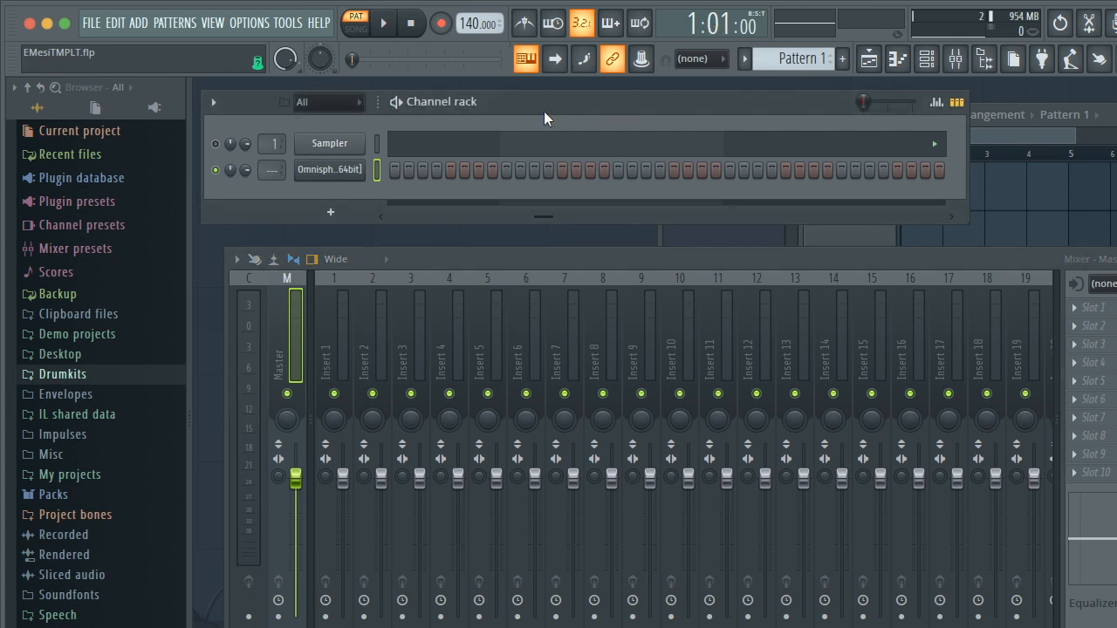
drag(543, 94, 556, 89)
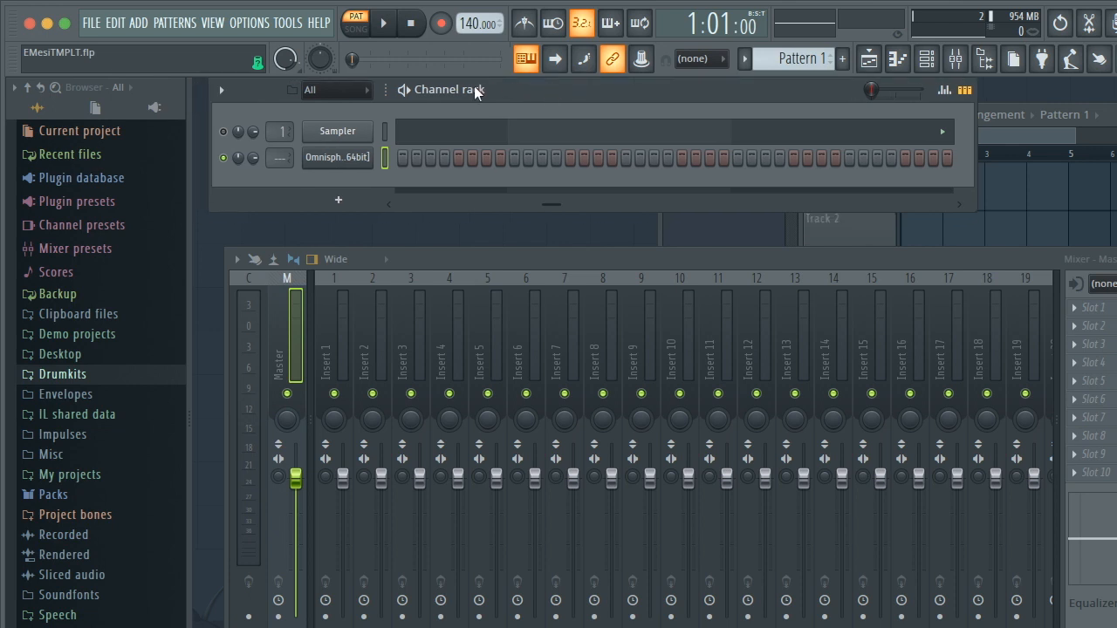
click(234, 18)
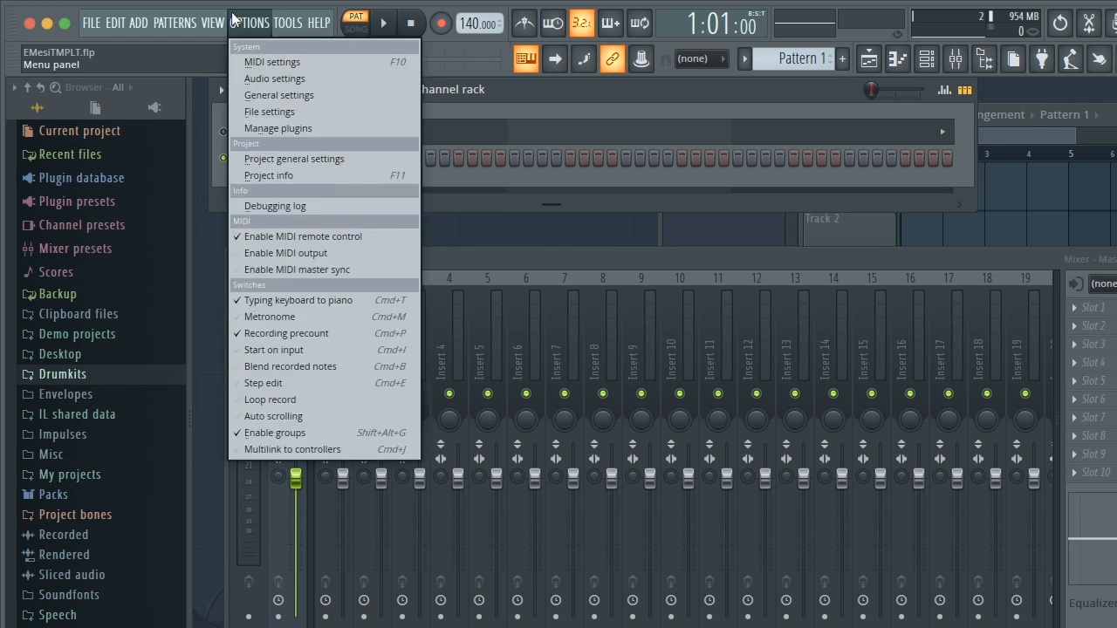
click(251, 62)
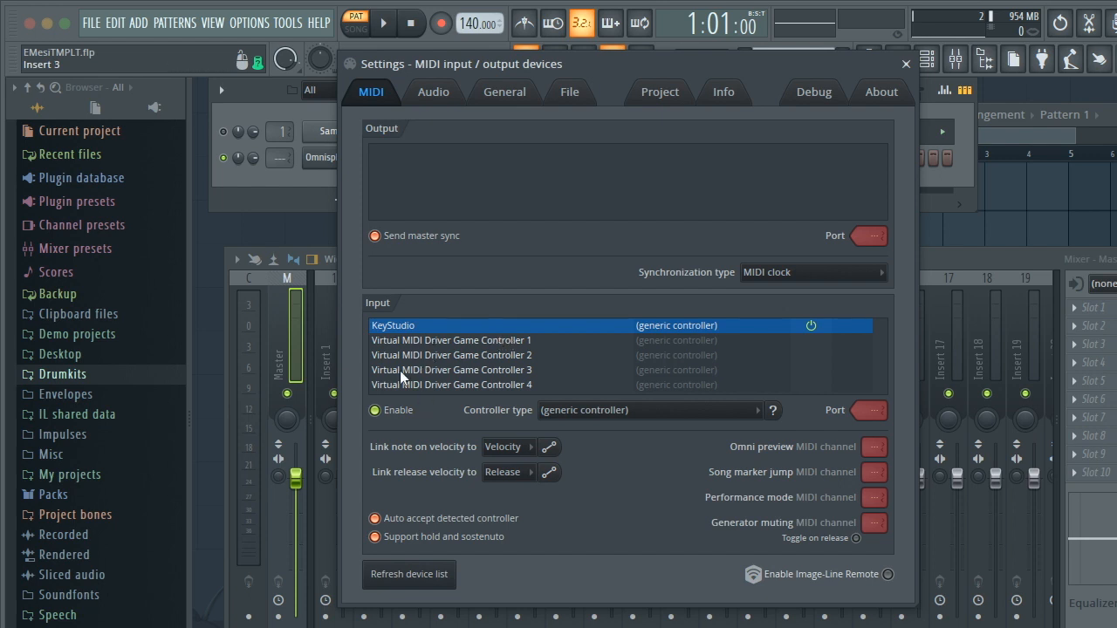
click(412, 325)
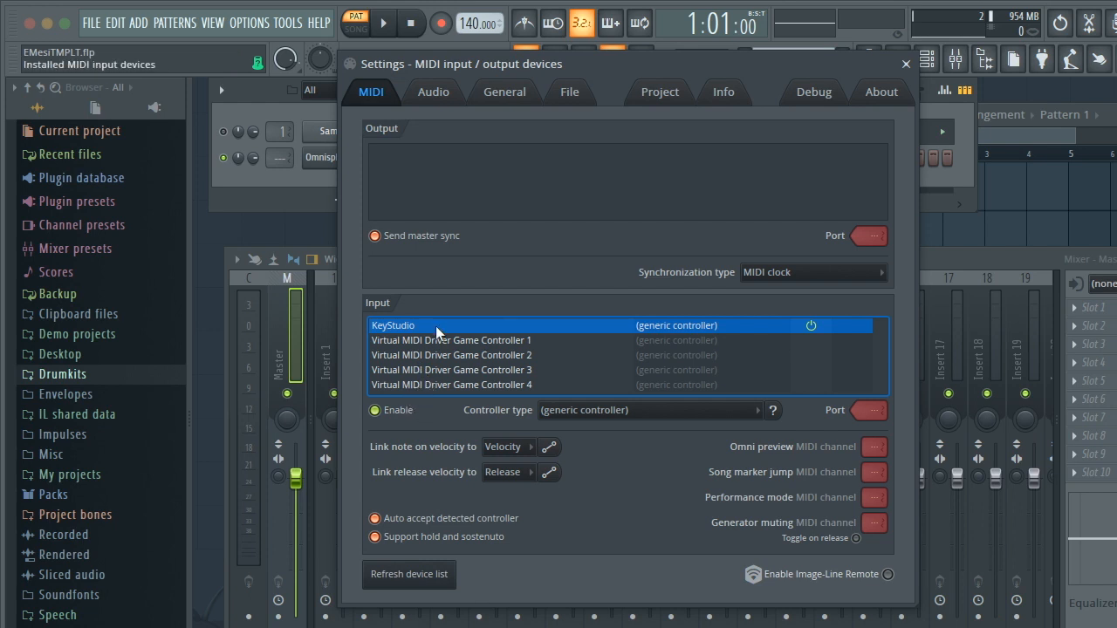
click(402, 410)
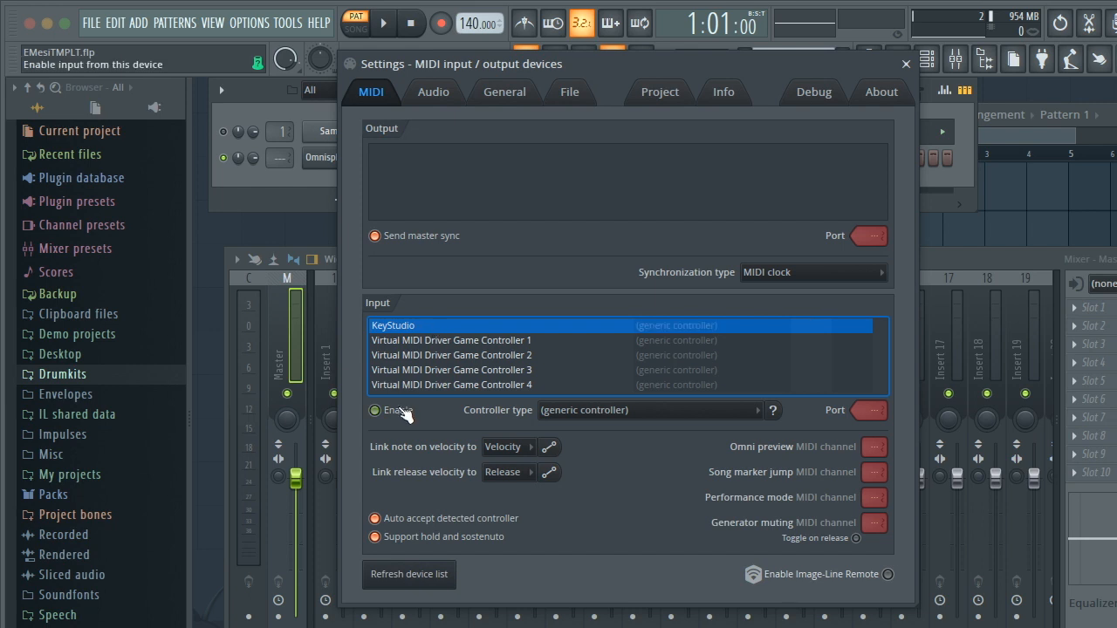
click(404, 414)
- Review the available devices in the Audio settings and choose Multi-Output Device as the audio device
click(448, 102)
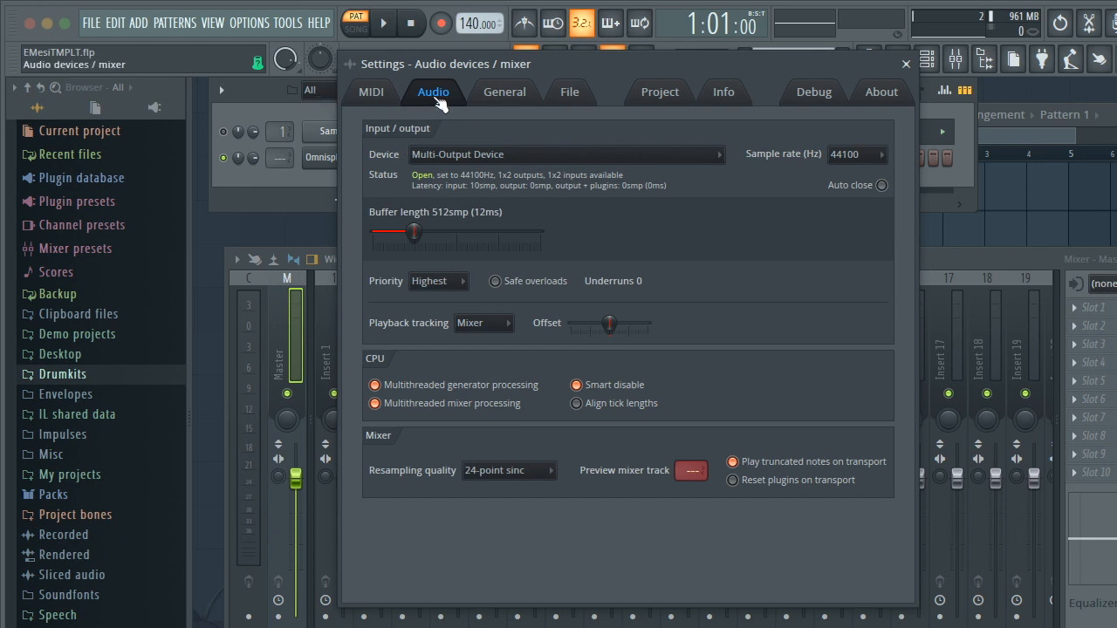
click(504, 157)
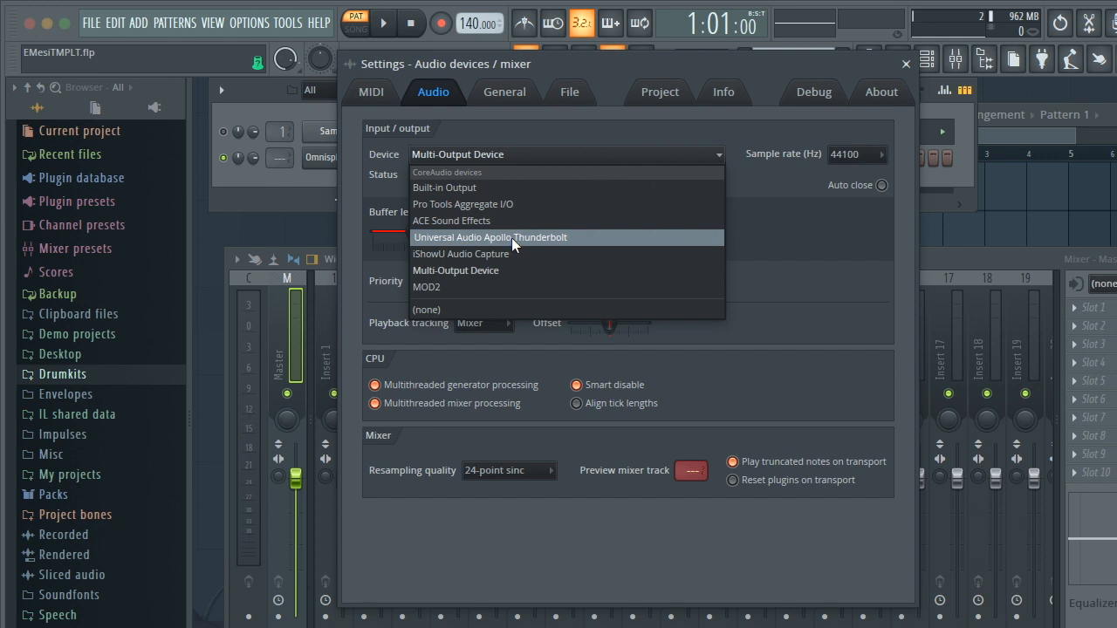
click(509, 147)
click(508, 152)
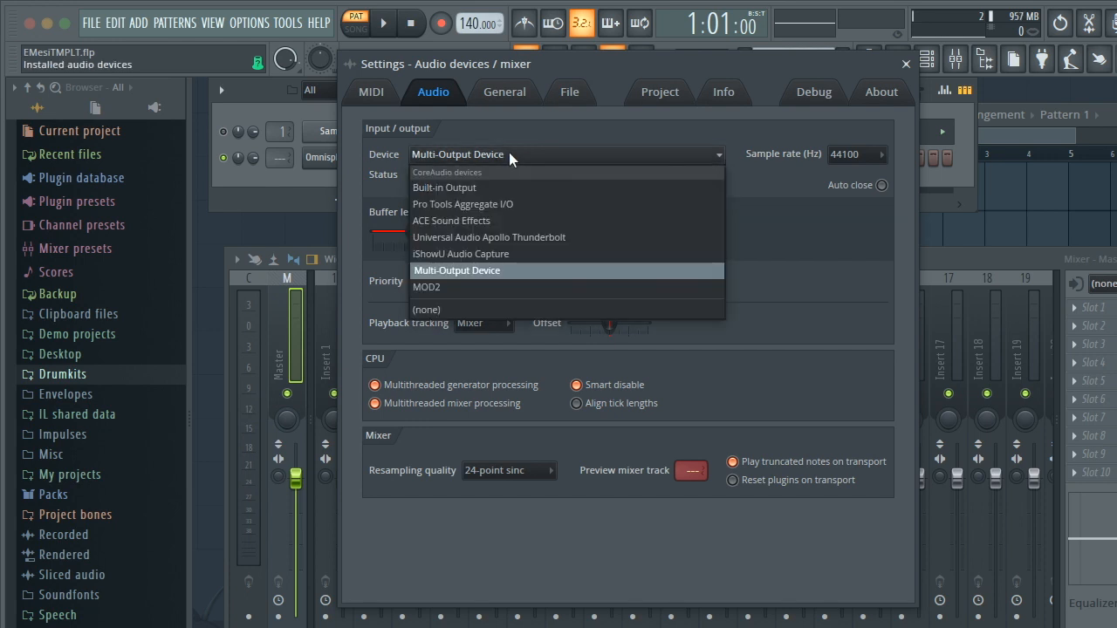
click(497, 269)
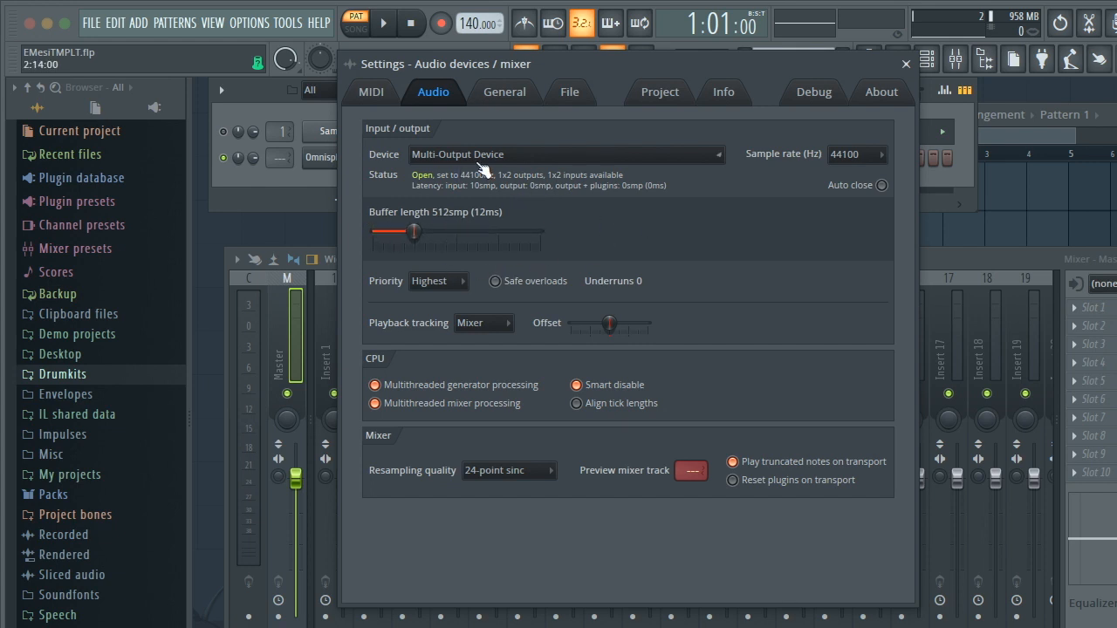
- Start adding a browser extra search folder in the File settings, cancel the folder selection and close the settings
click(576, 96)
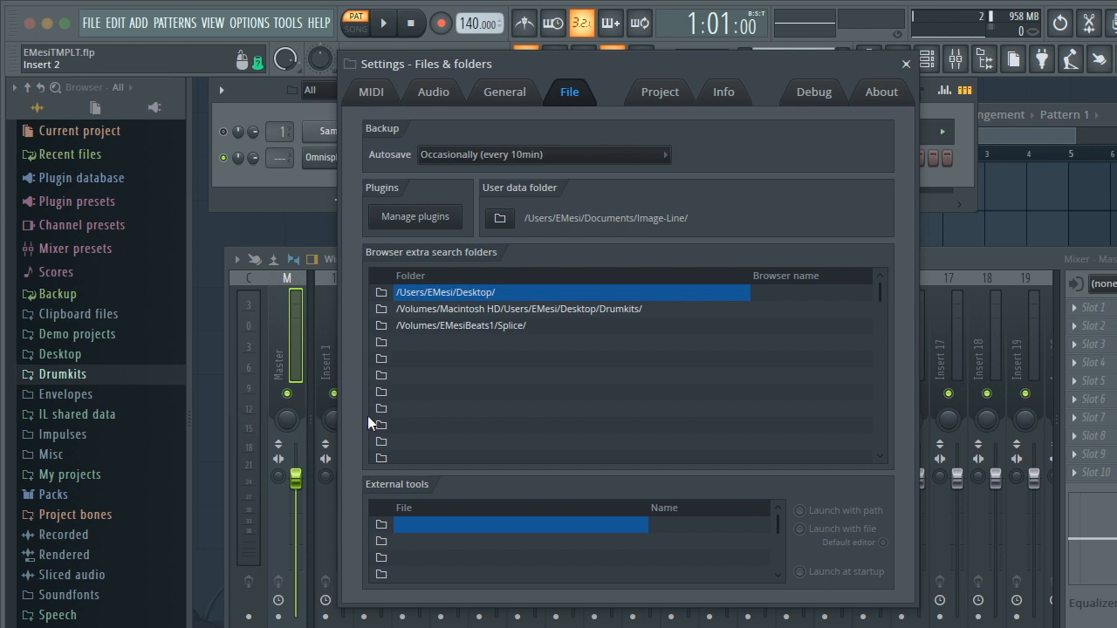
click(382, 345)
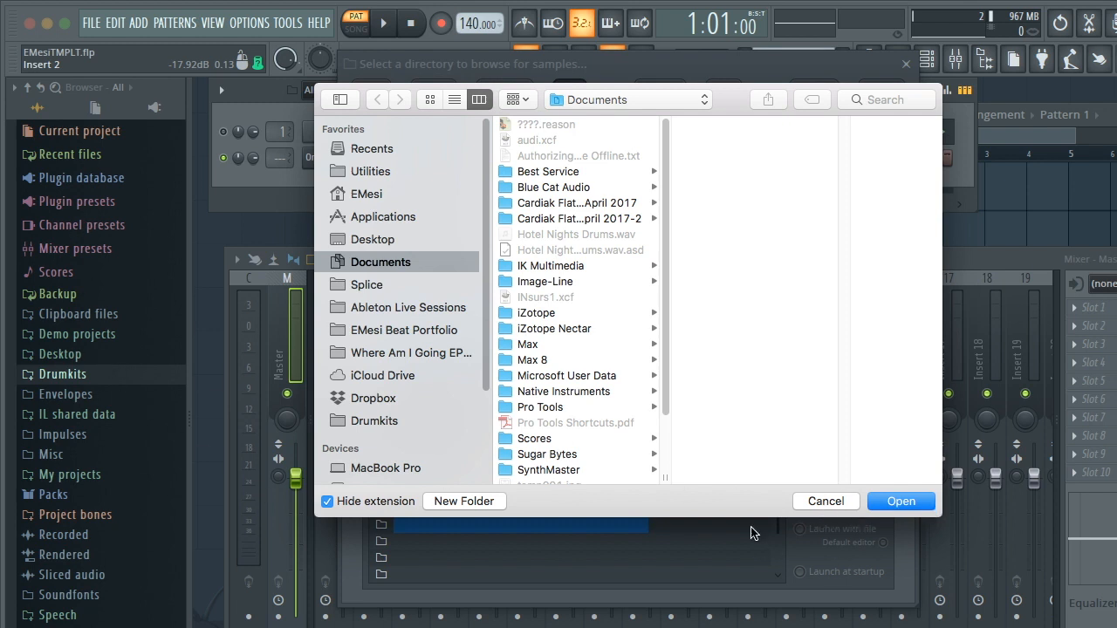
click(807, 504)
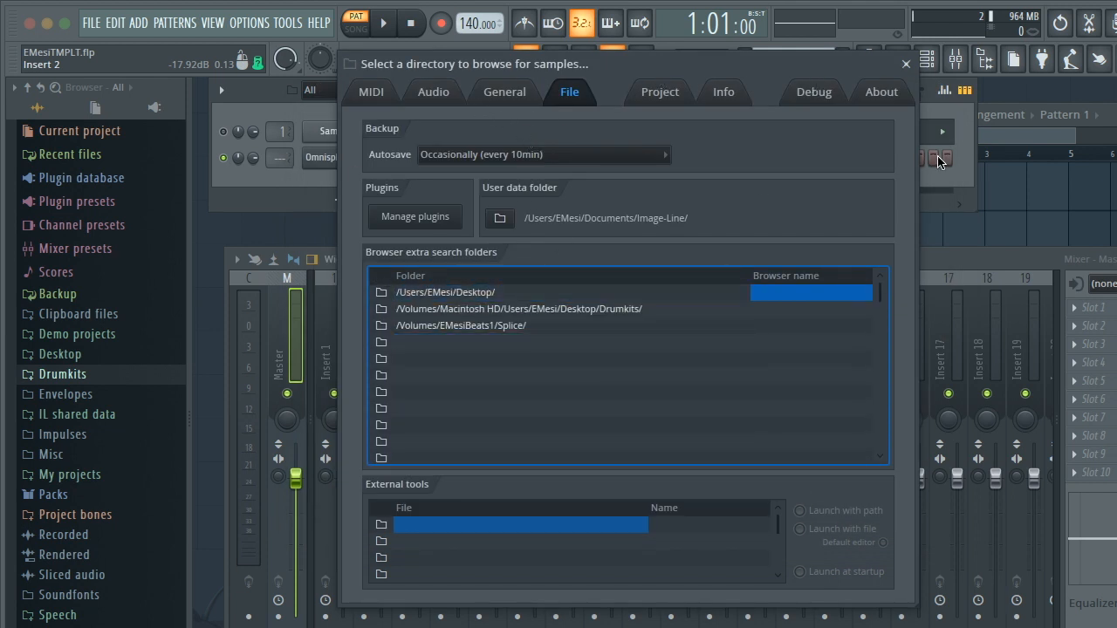
click(907, 68)
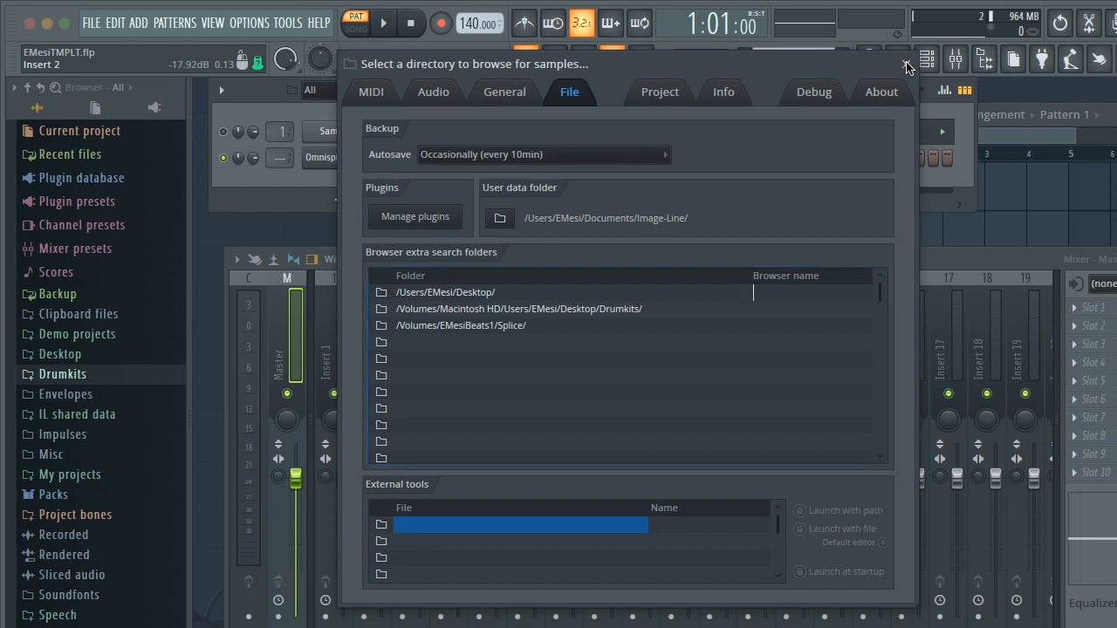
click(907, 68)
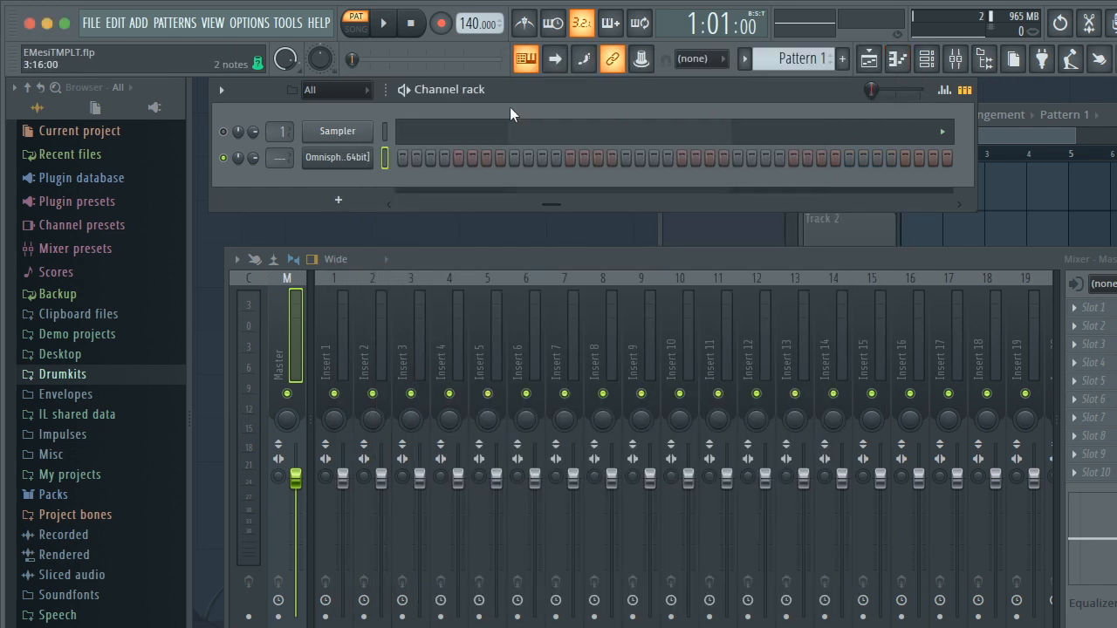
- Open the Plugin Manager and position its window clear of the main toolbar with the plugin search paths in view
drag(530, 101, 545, 128)
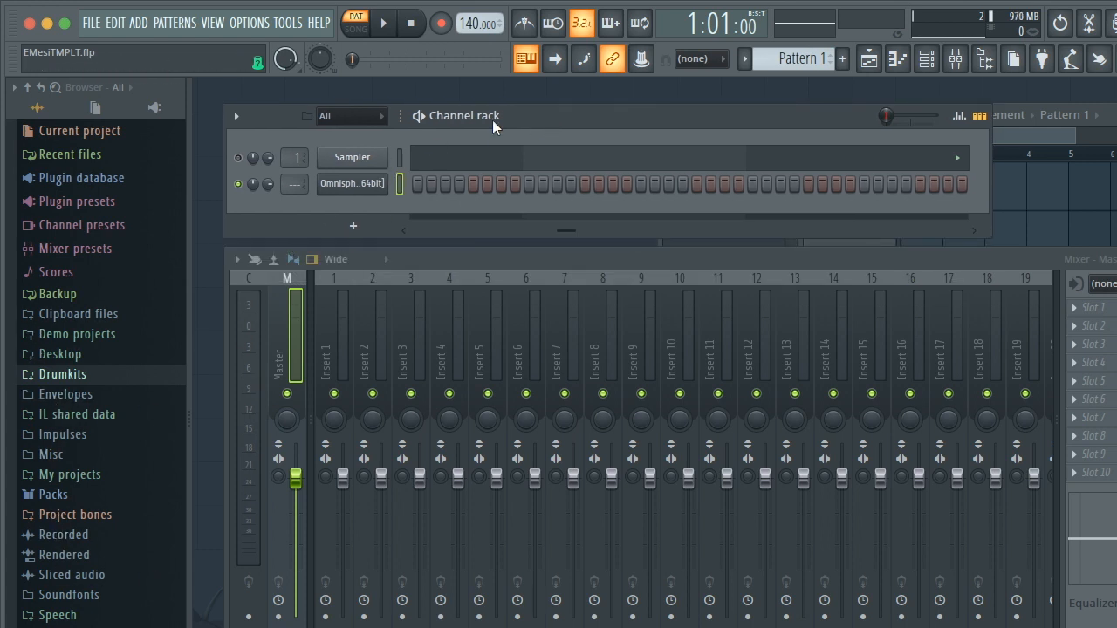
drag(543, 114, 521, 107)
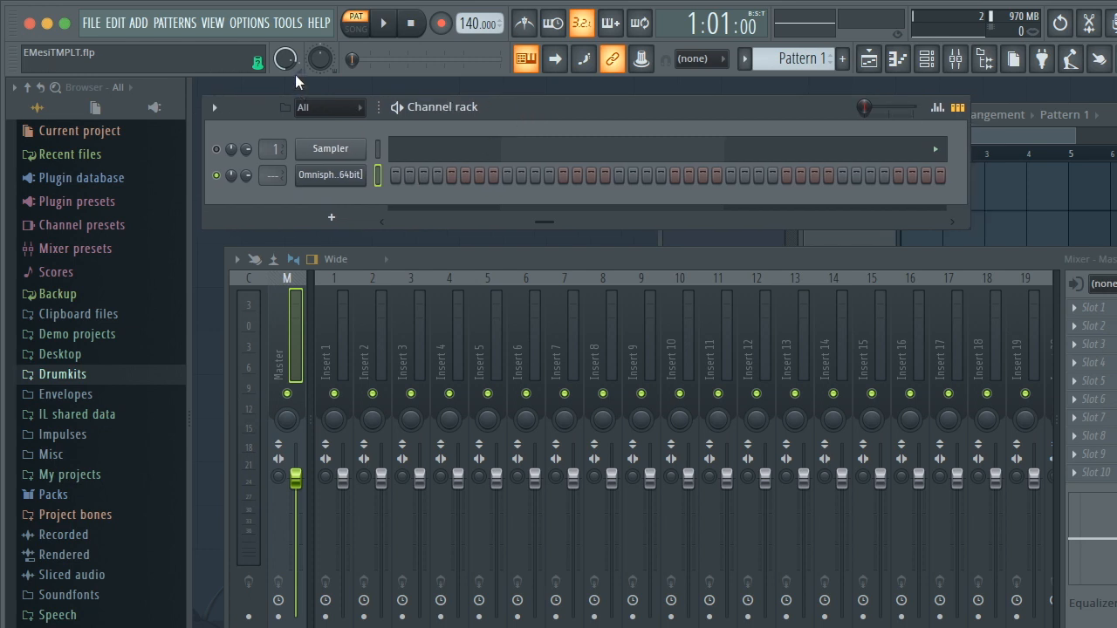
click(249, 26)
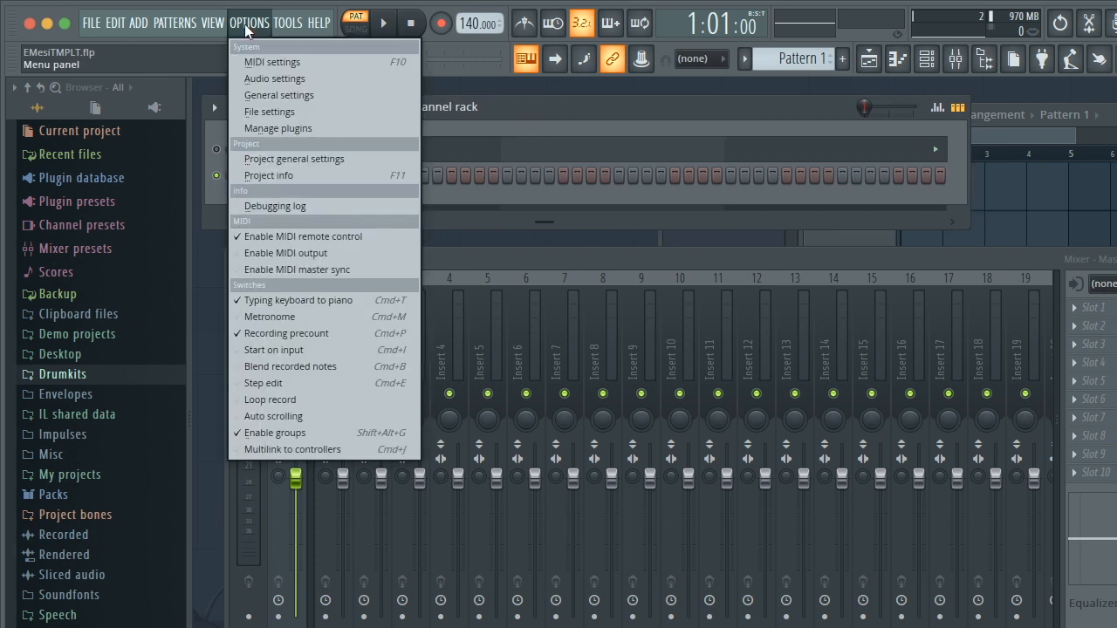
click(274, 128)
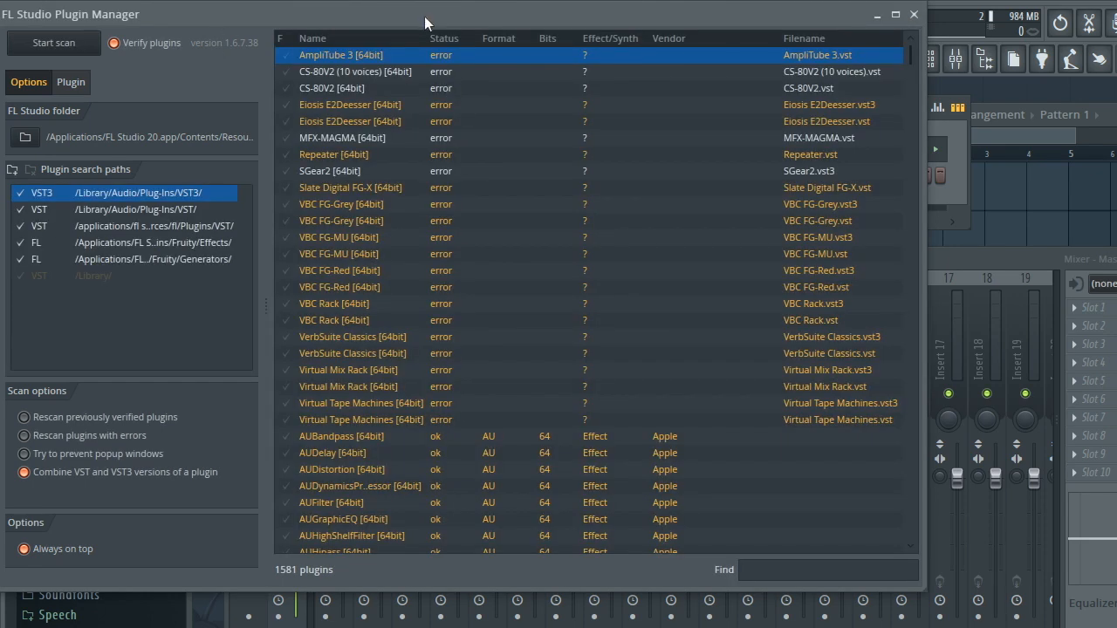
drag(424, 16, 595, 44)
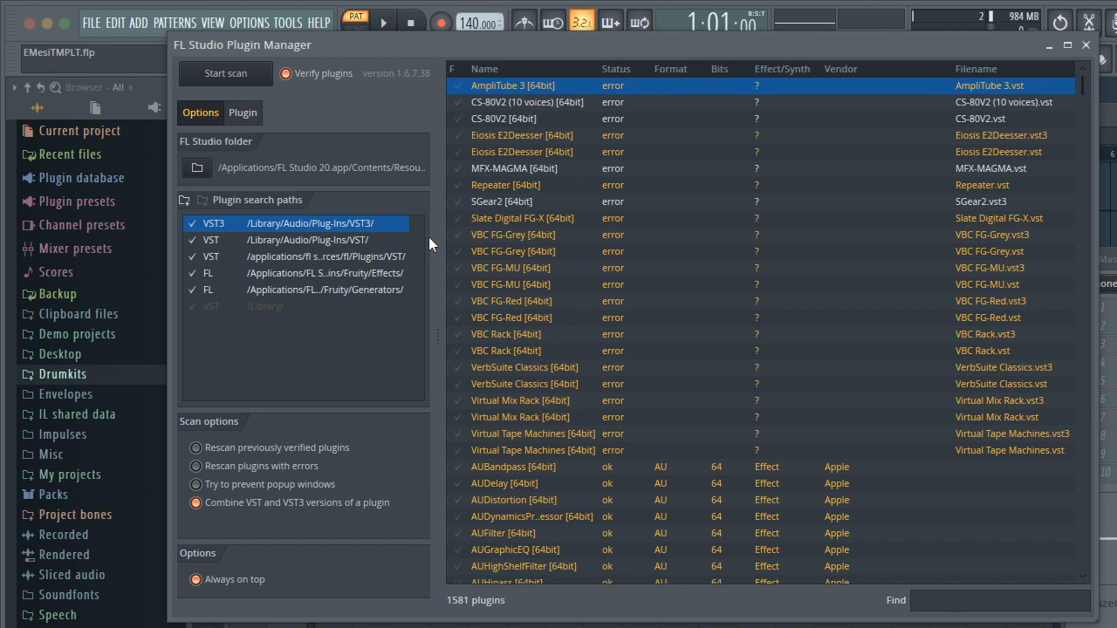
mouse_move(334, 42)
mouse_down()
mouse_move(352, 45)
mouse_move(317, 34)
mouse_up()
drag(338, 73, 404, 83)
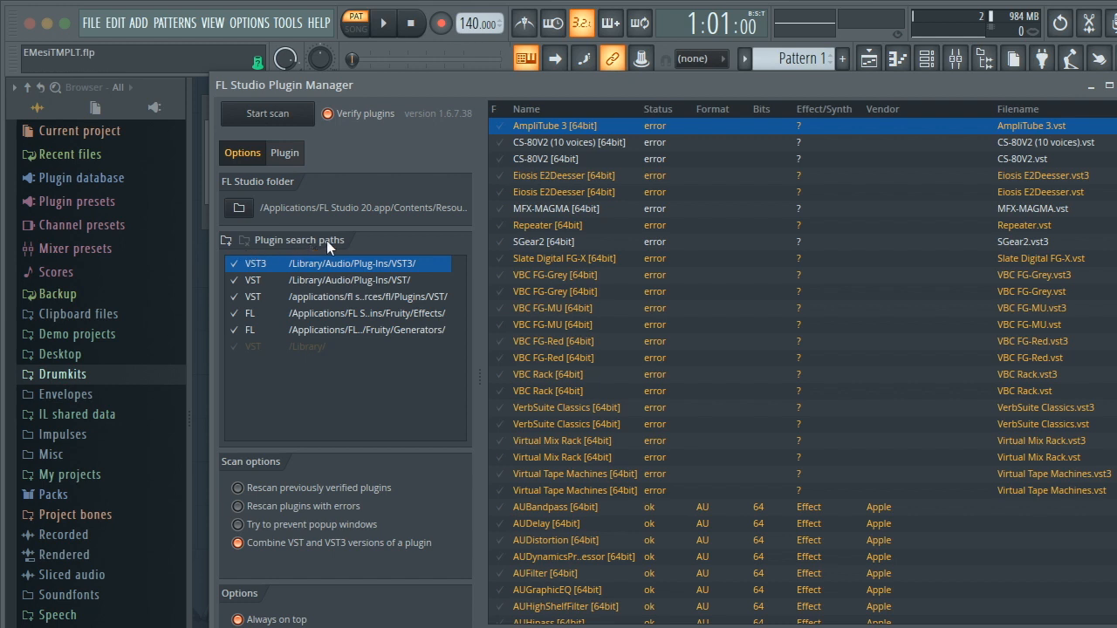
- Browse to Macintosh SSD/Library/Audio/Plug-Ins as a possible plugin search path, and leave the Plugin Manager without adding it
click(228, 240)
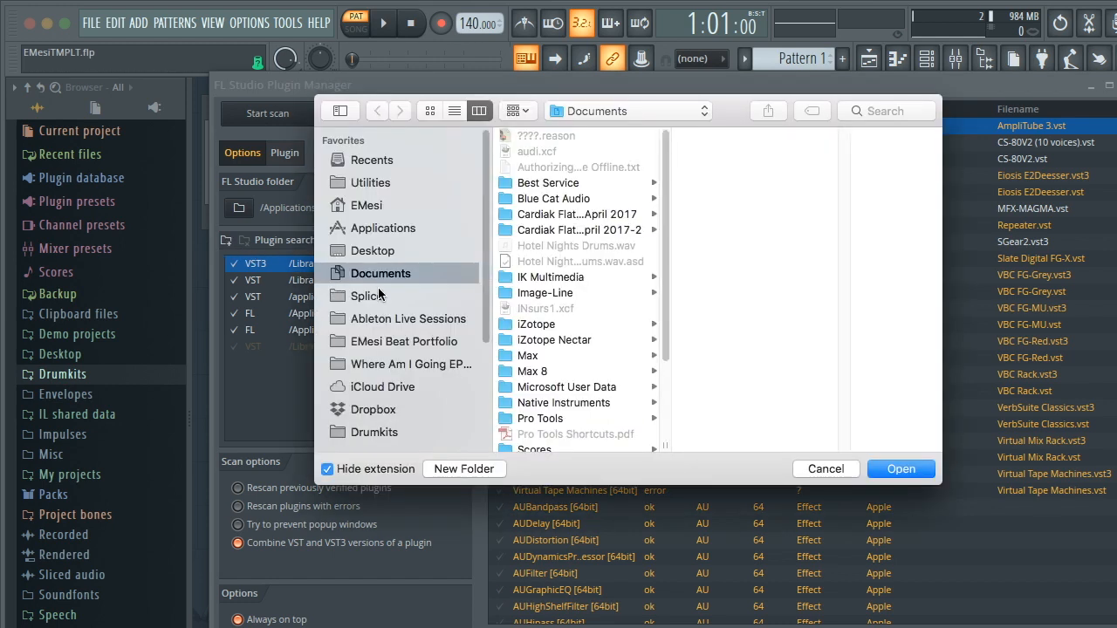
scroll(470, 368, down, 5)
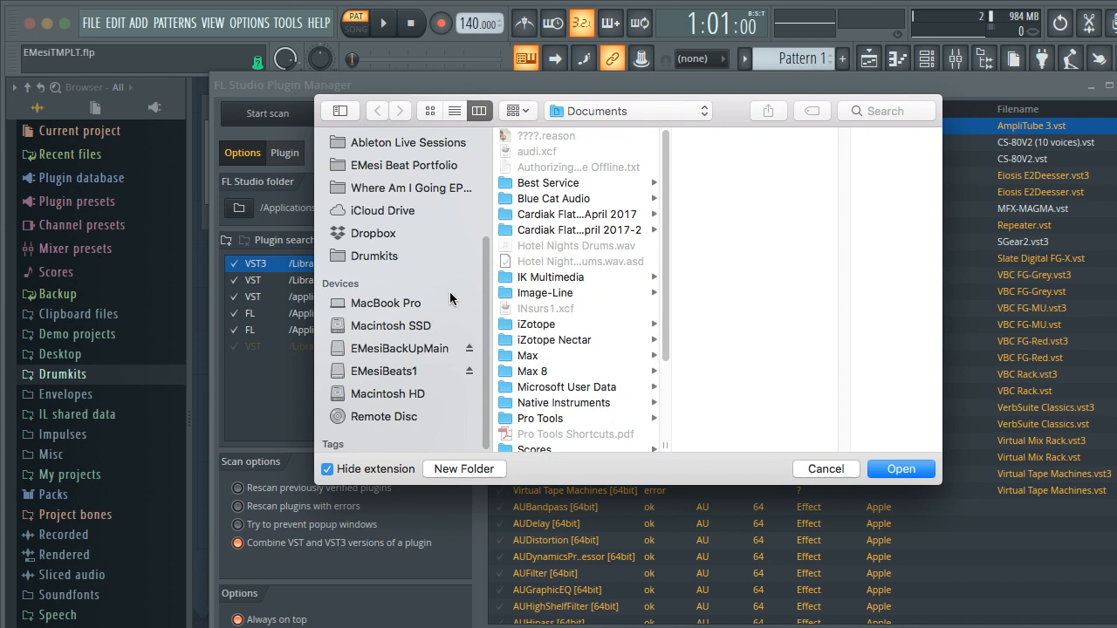
drag(489, 272, 488, 277)
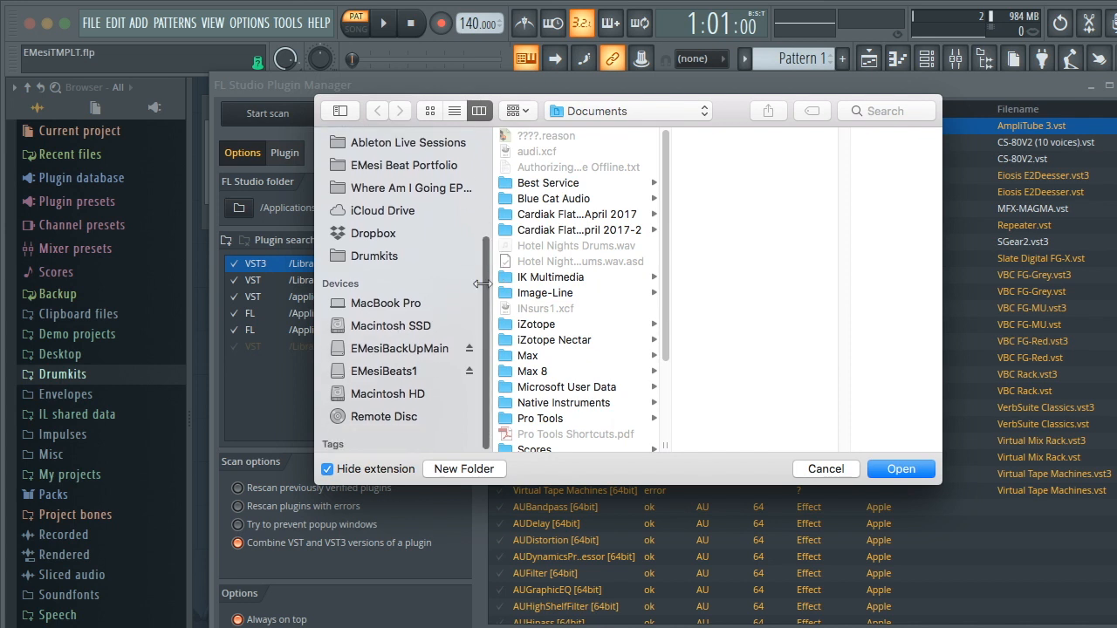
click(407, 335)
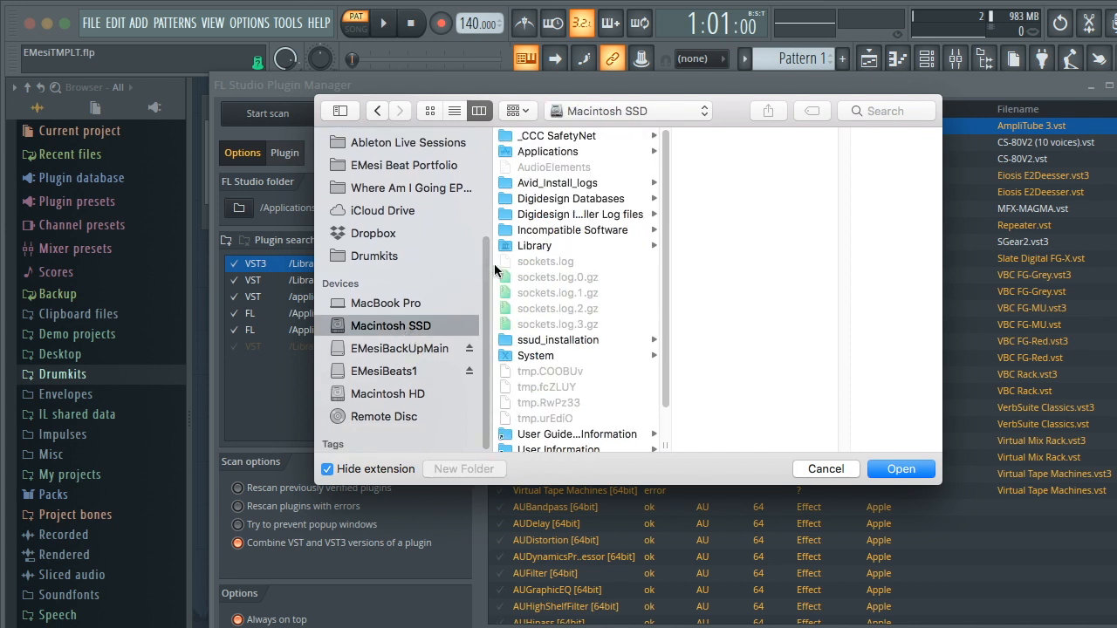
click(567, 248)
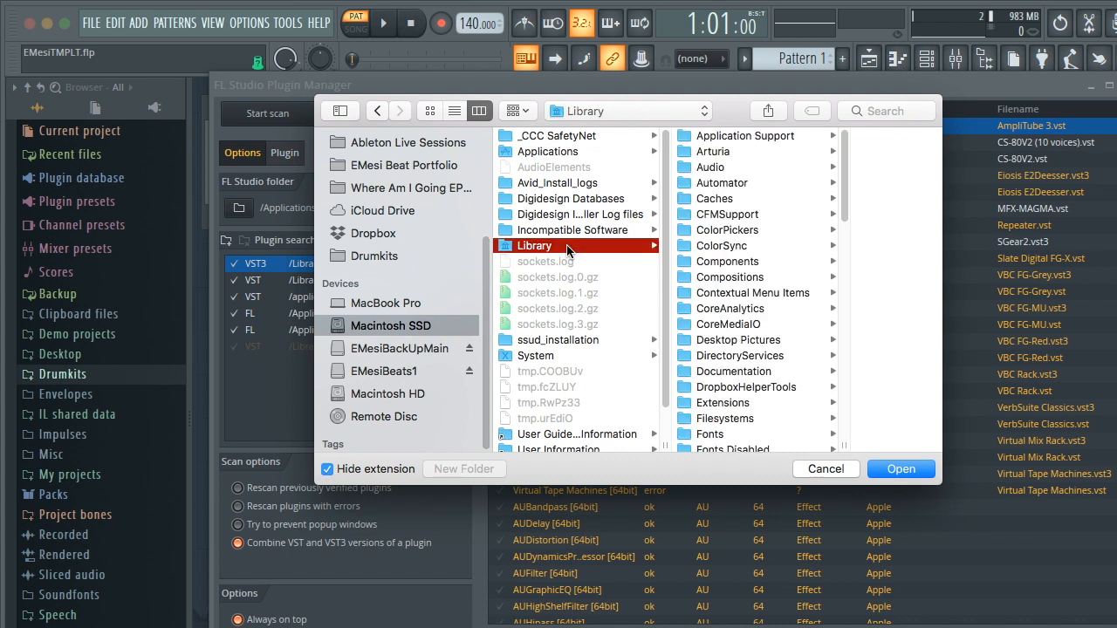
click(711, 168)
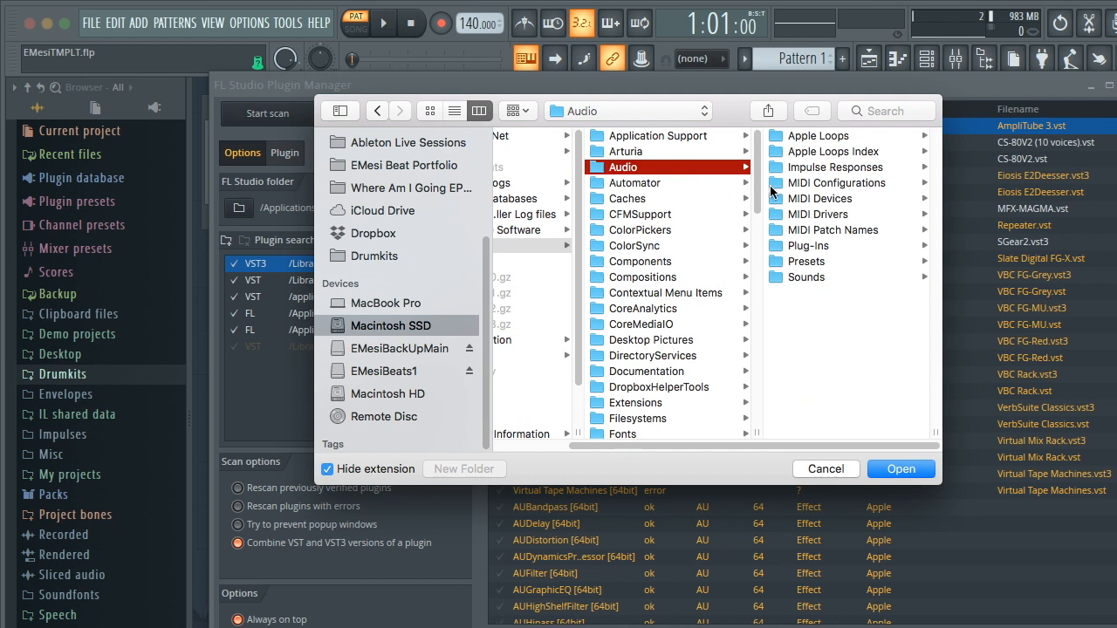
click(815, 247)
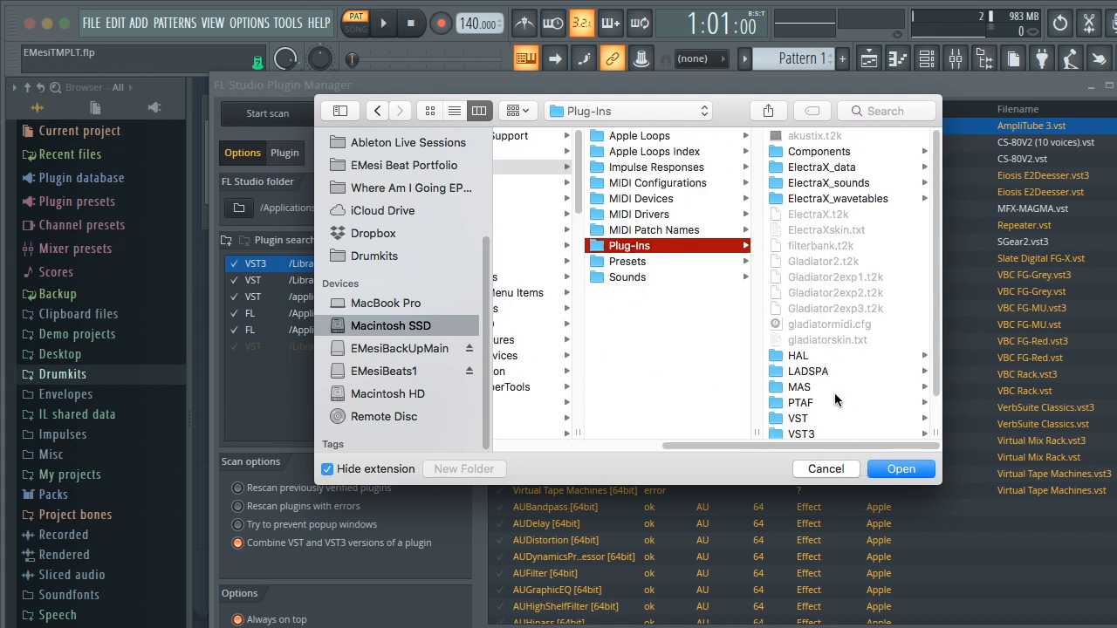
drag(935, 291, 936, 350)
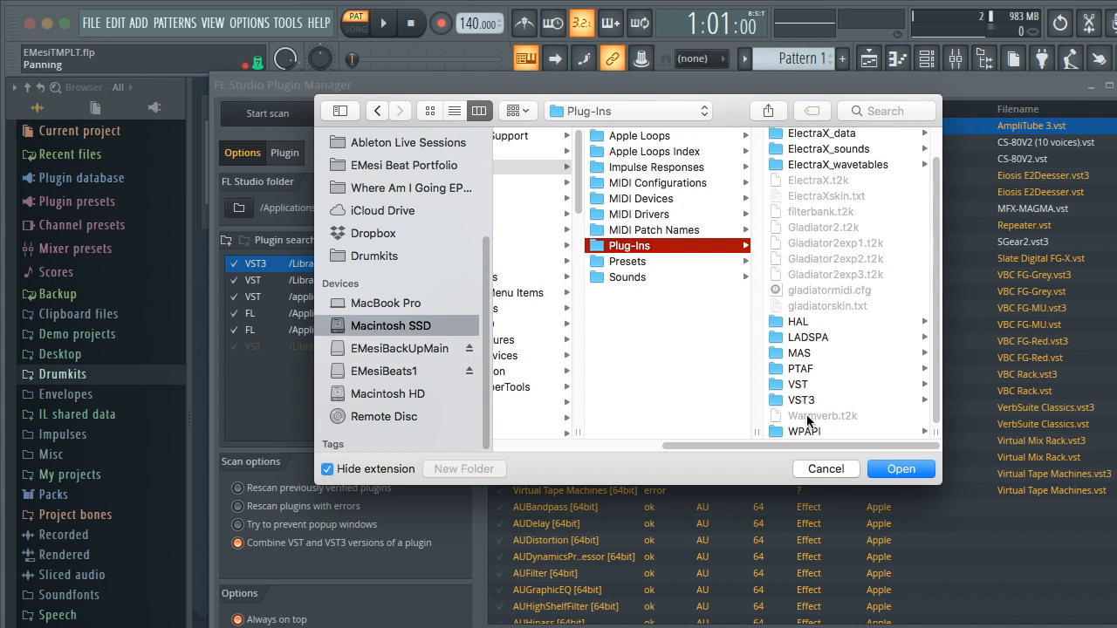
scroll(934, 222, up, 2)
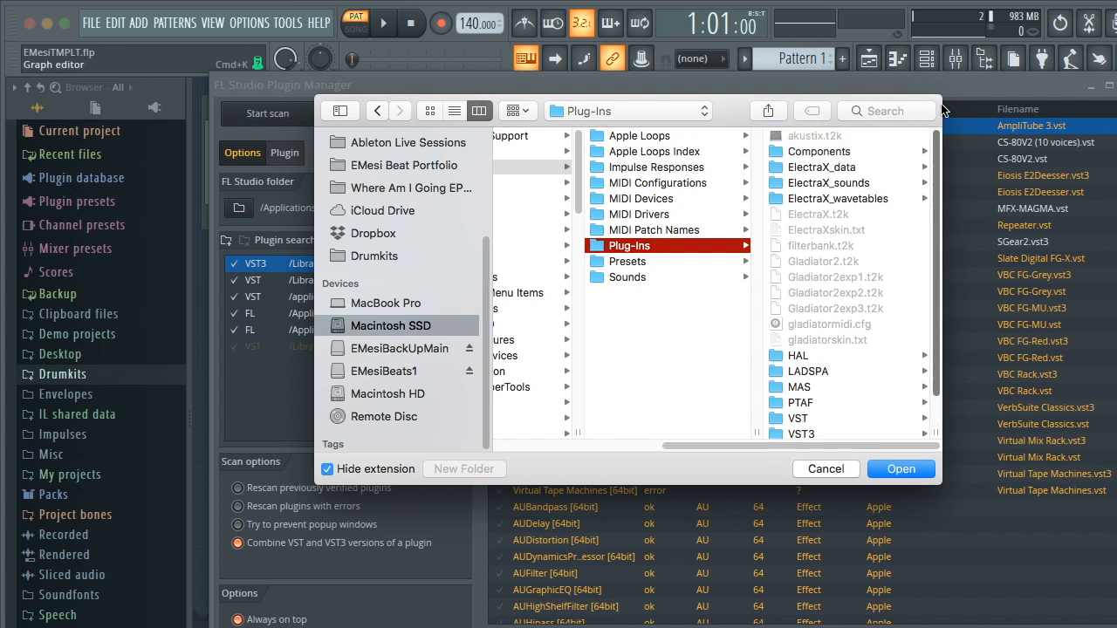
click(824, 469)
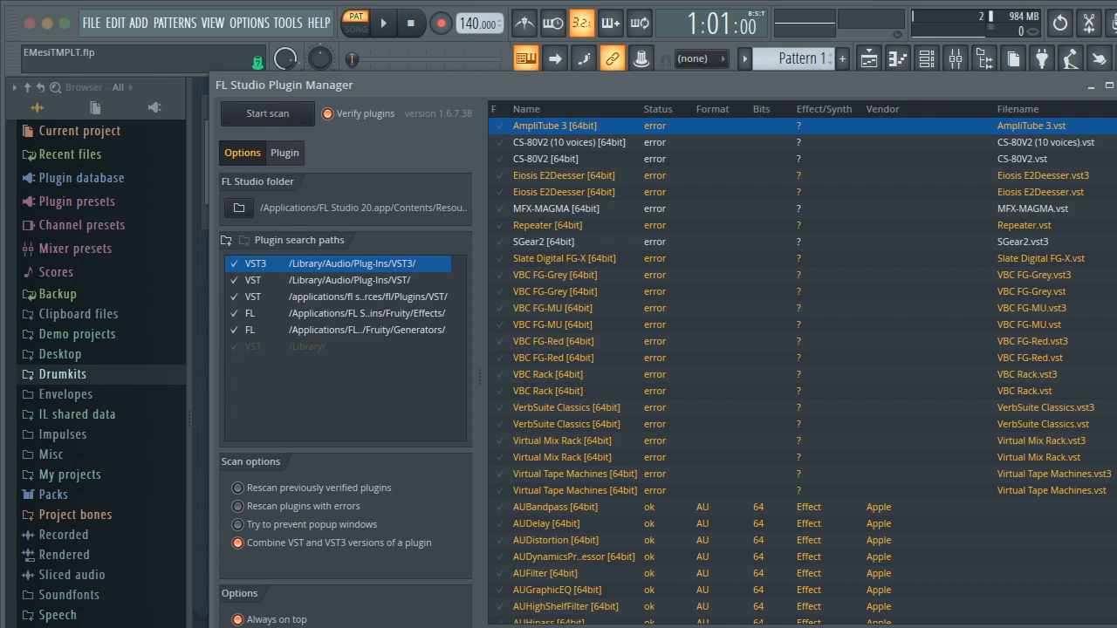
click(1116, 85)
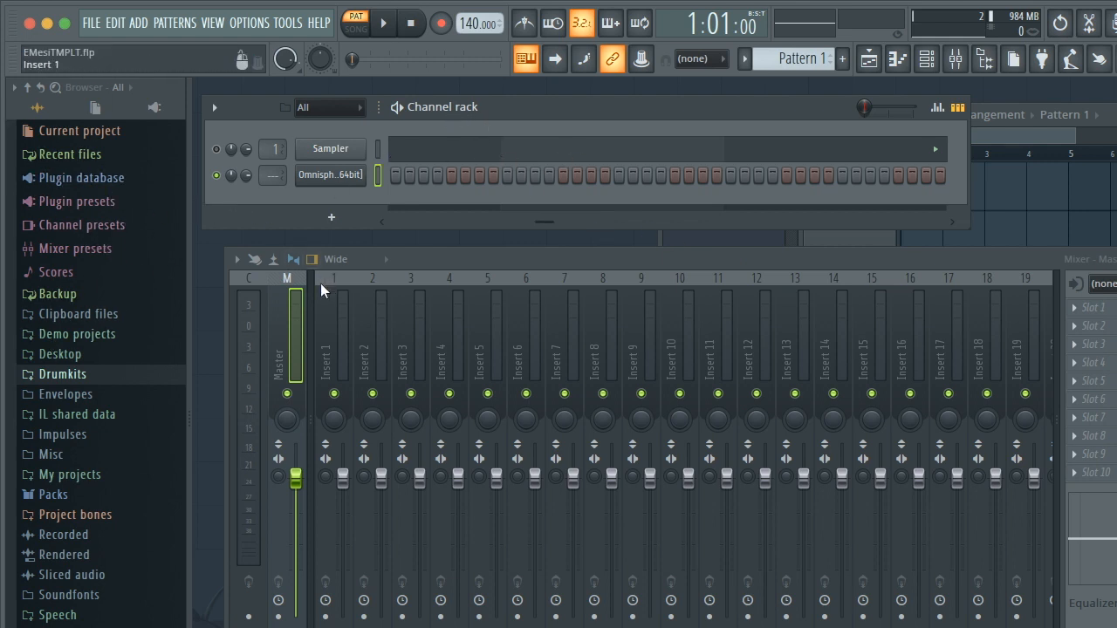
- Expand the plugin database down to the installed AudioUnit generators and select Omnisphere in the list
click(86, 177)
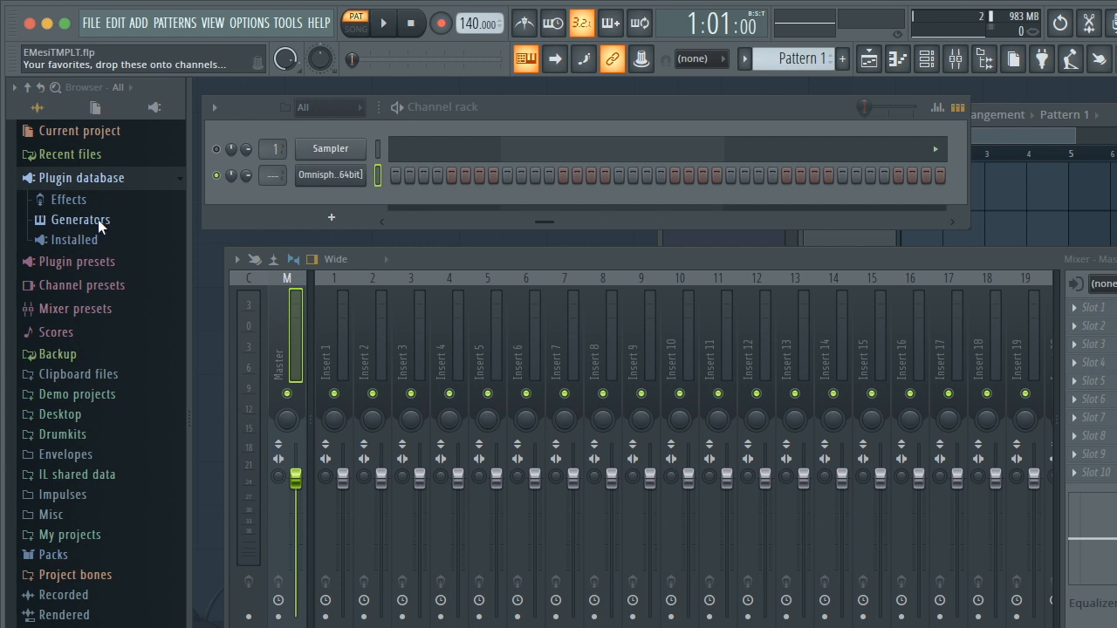
click(54, 240)
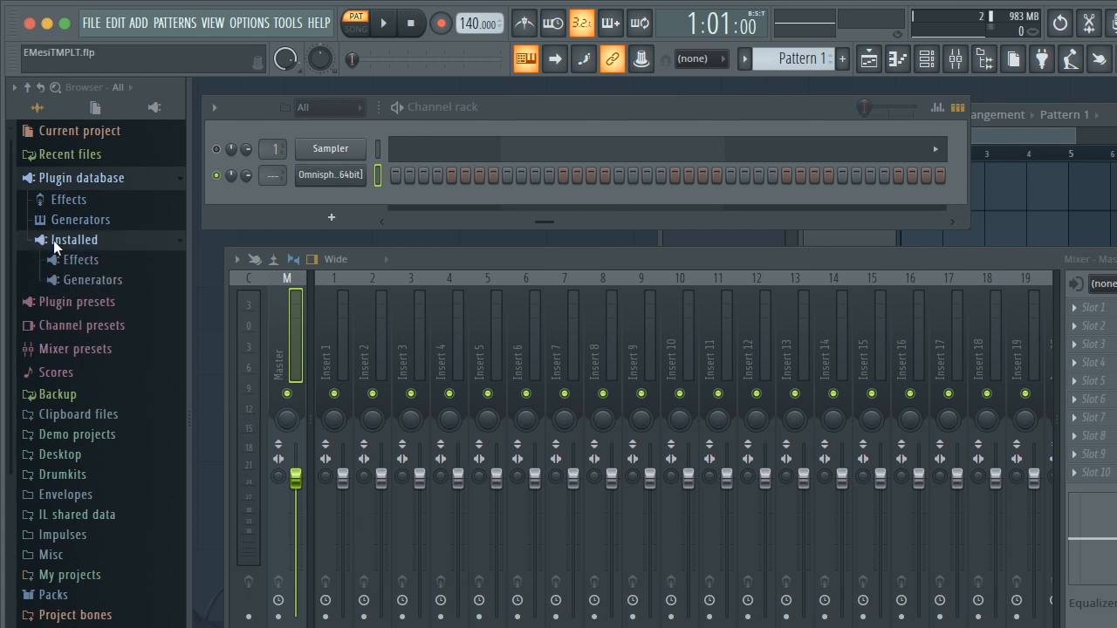
click(89, 280)
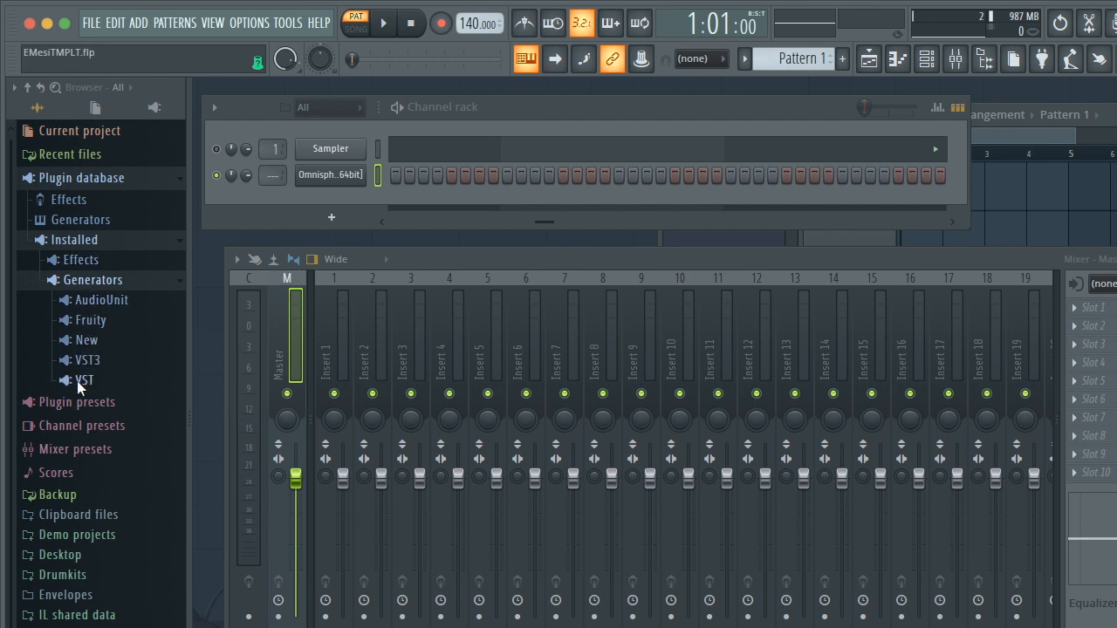
click(93, 300)
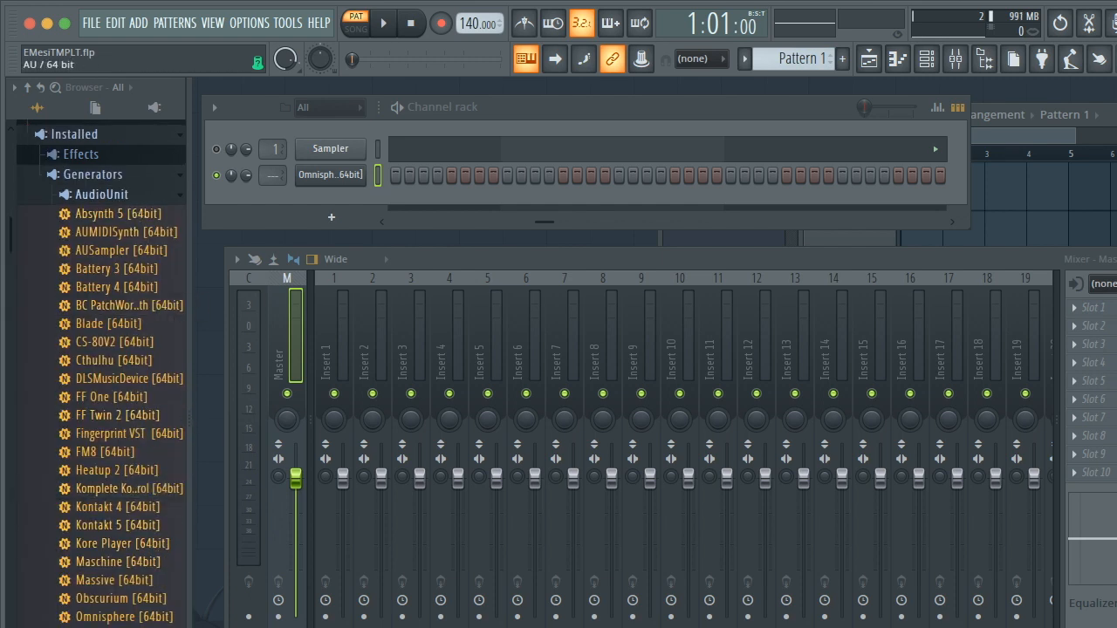
click(113, 617)
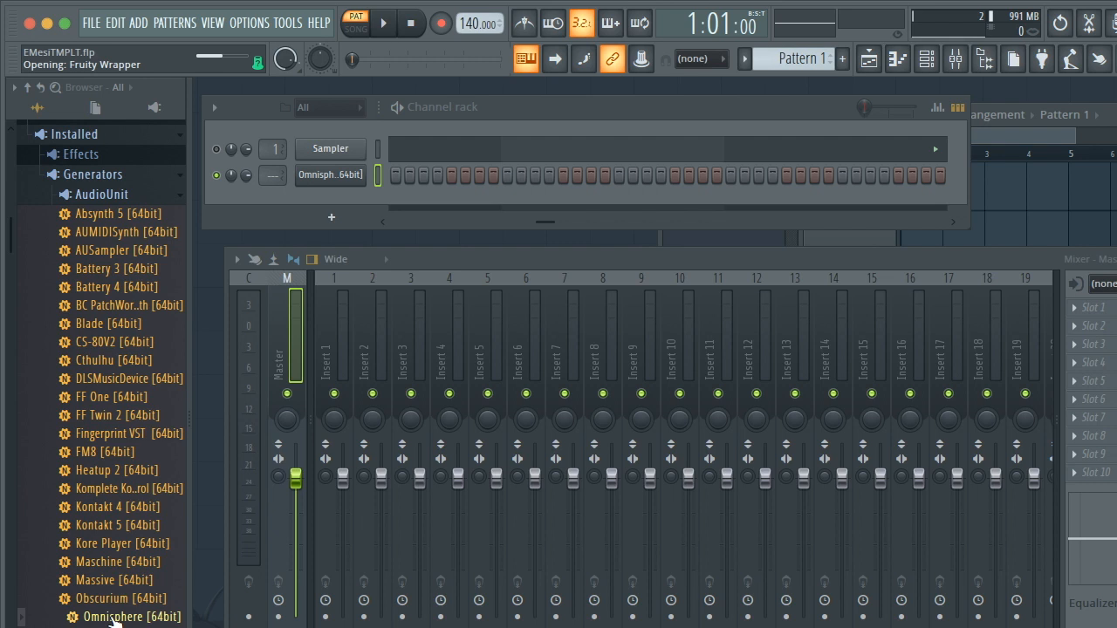
drag(114, 615, 90, 615)
scroll(90, 617, up, 1)
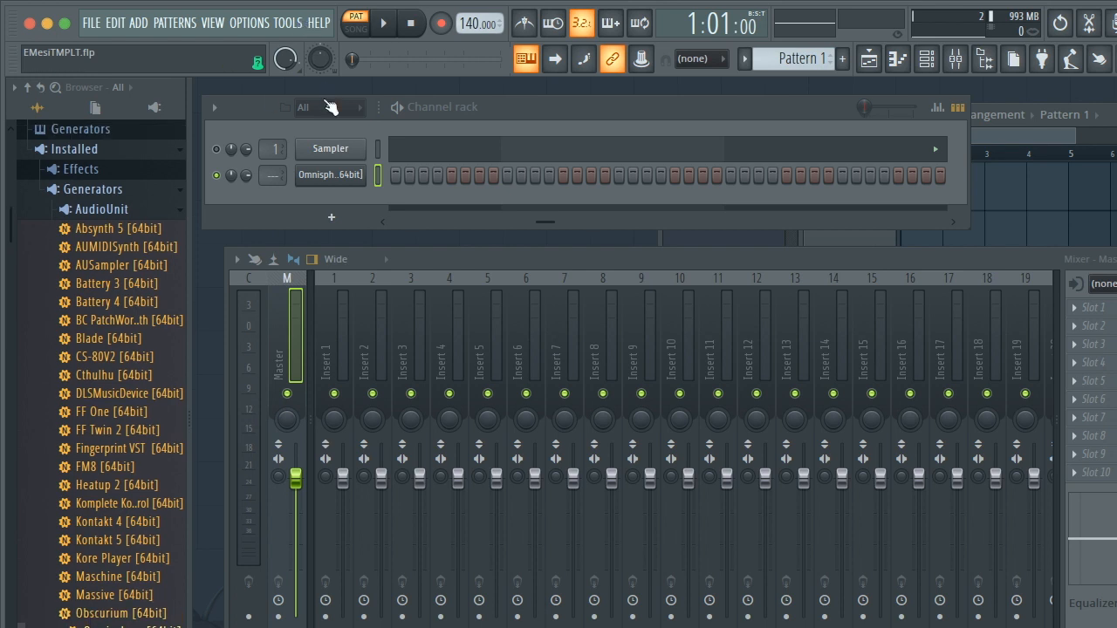
- View the Omnisphere channel's plugin window and the installed effects categories, closing the window and collapsing the plugin database
click(314, 175)
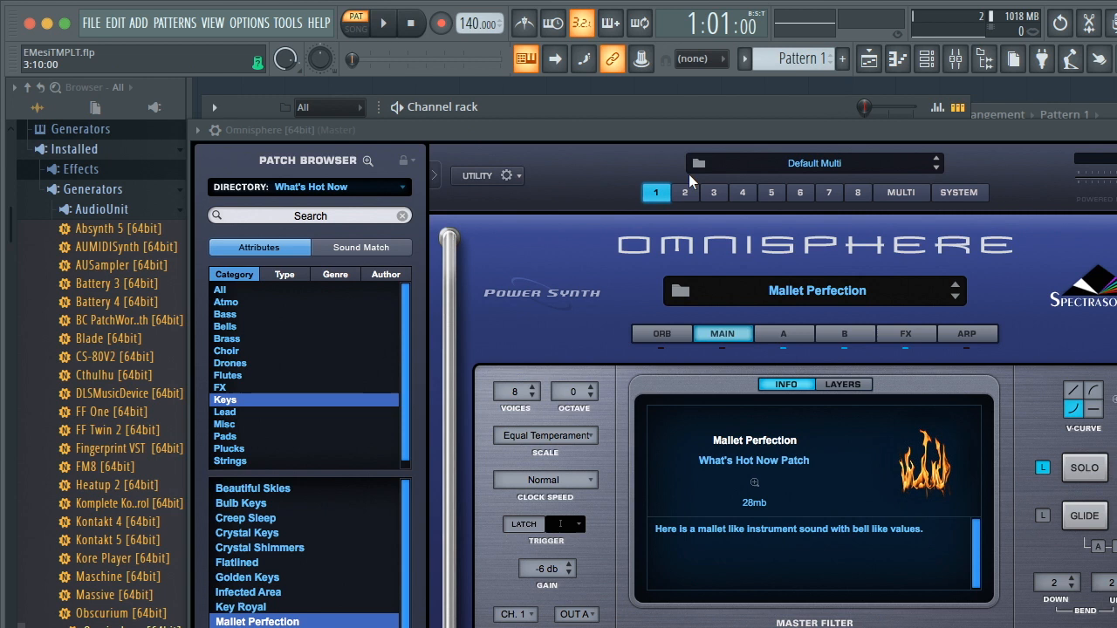
click(1116, 130)
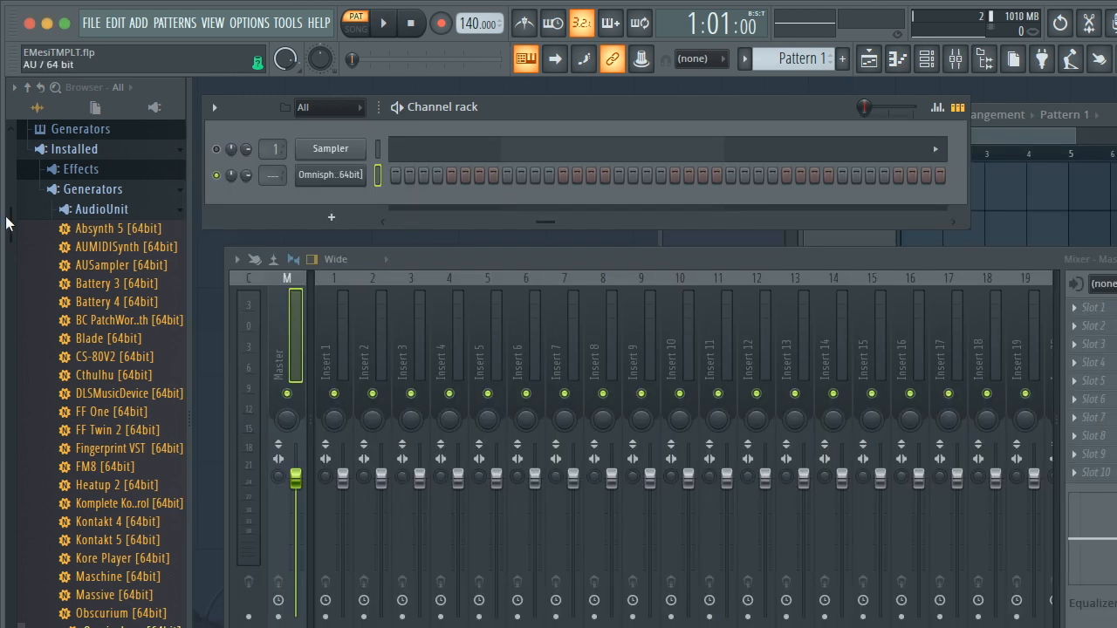
click(96, 168)
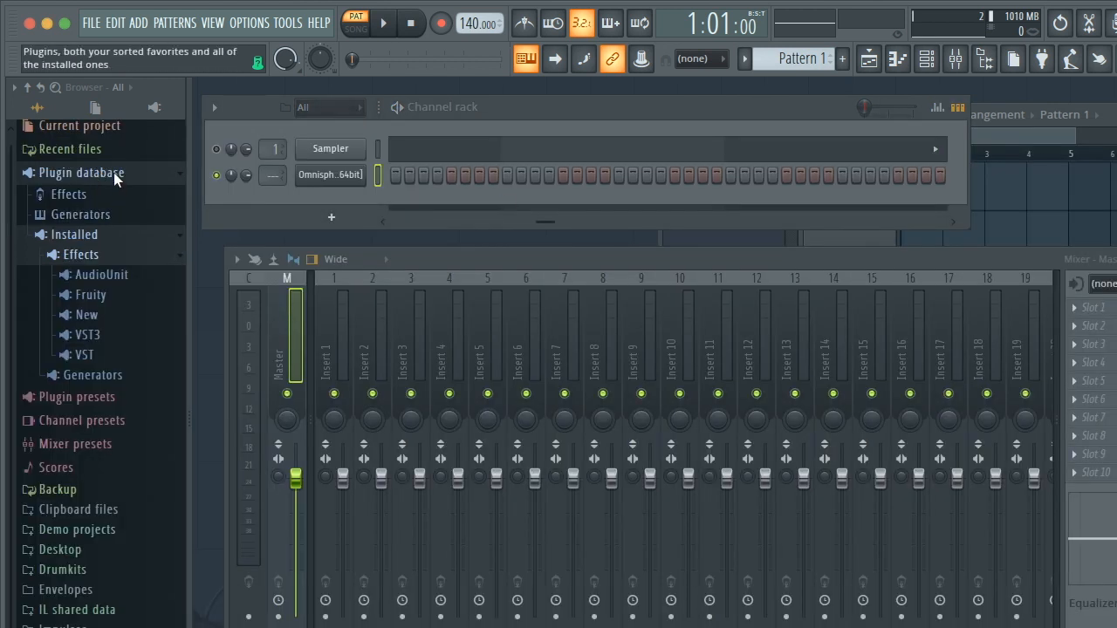
click(116, 177)
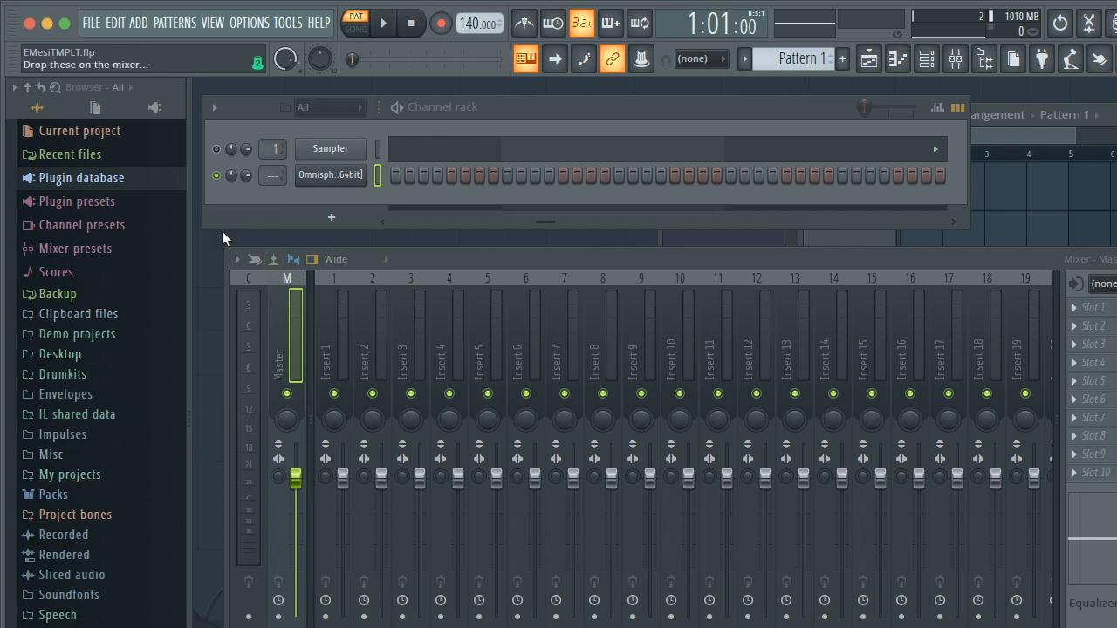
- Expand the Drumkits folder in the browser and look through its list of kits
click(71, 371)
scroll(103, 616, down, 10)
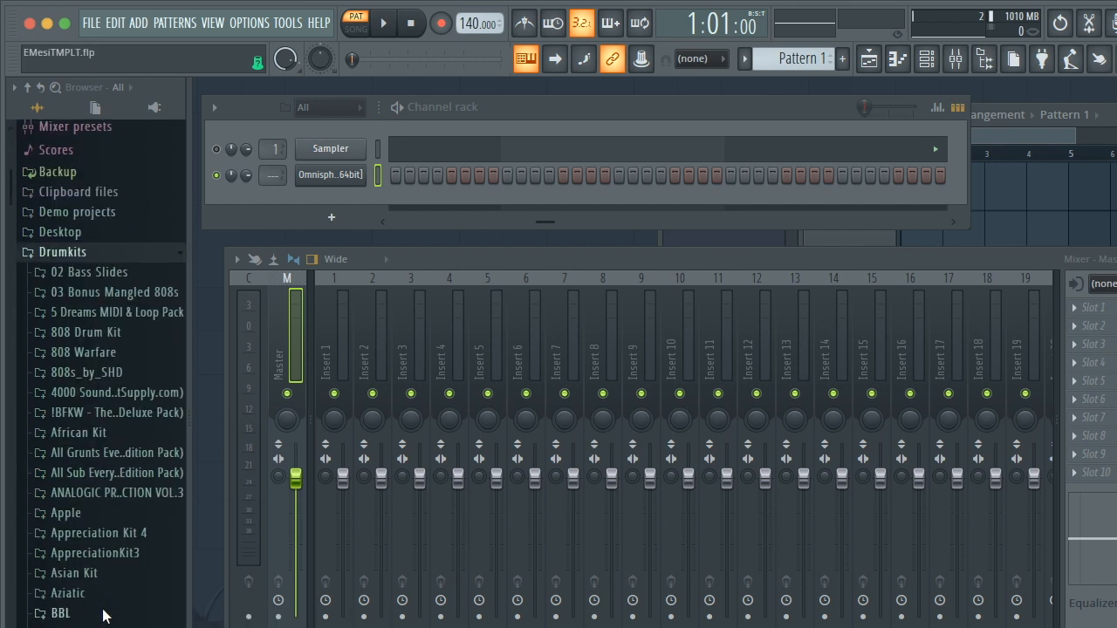
scroll(55, 517, down, 15)
scroll(86, 475, up, 6)
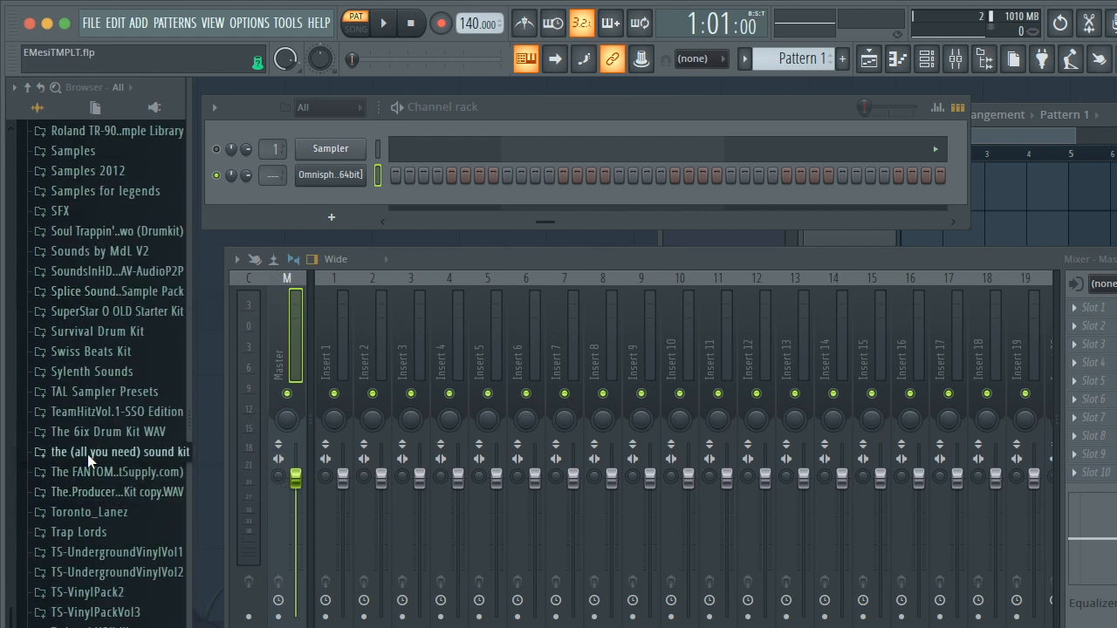
scroll(79, 529, down, 5)
scroll(80, 529, down, 2)
scroll(124, 461, up, 7)
scroll(123, 342, up, 8)
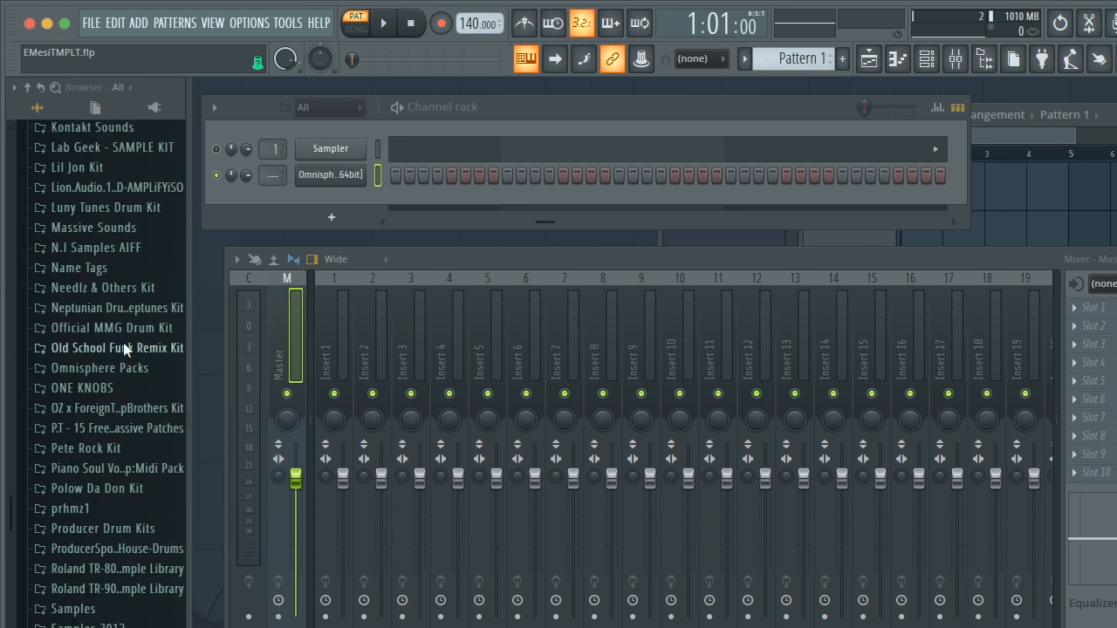
- Add the OZ-Kick (Hard) sample from the OZ x Foreign Brothers kit's Kicks folder as a new channel and collapse that folder
click(117, 411)
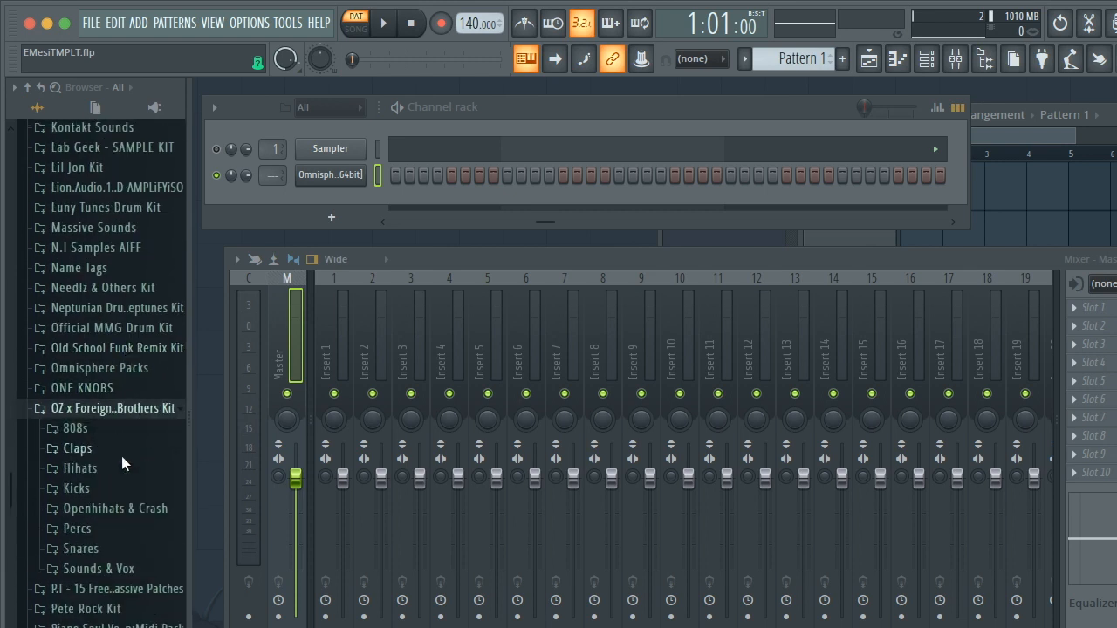
click(77, 489)
drag(115, 380, 327, 201)
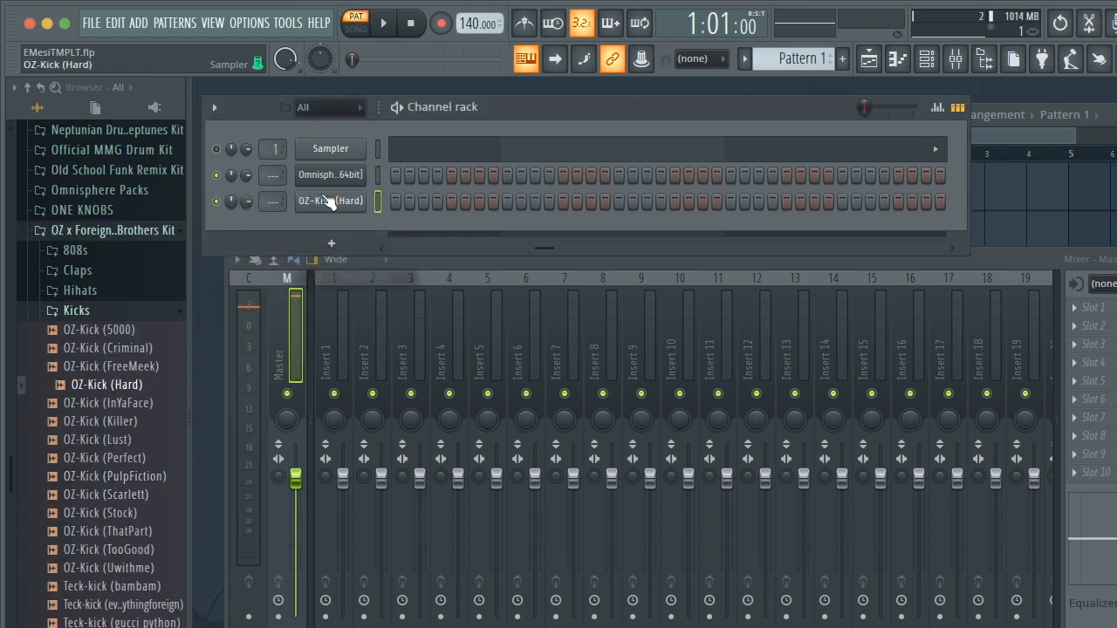
click(81, 307)
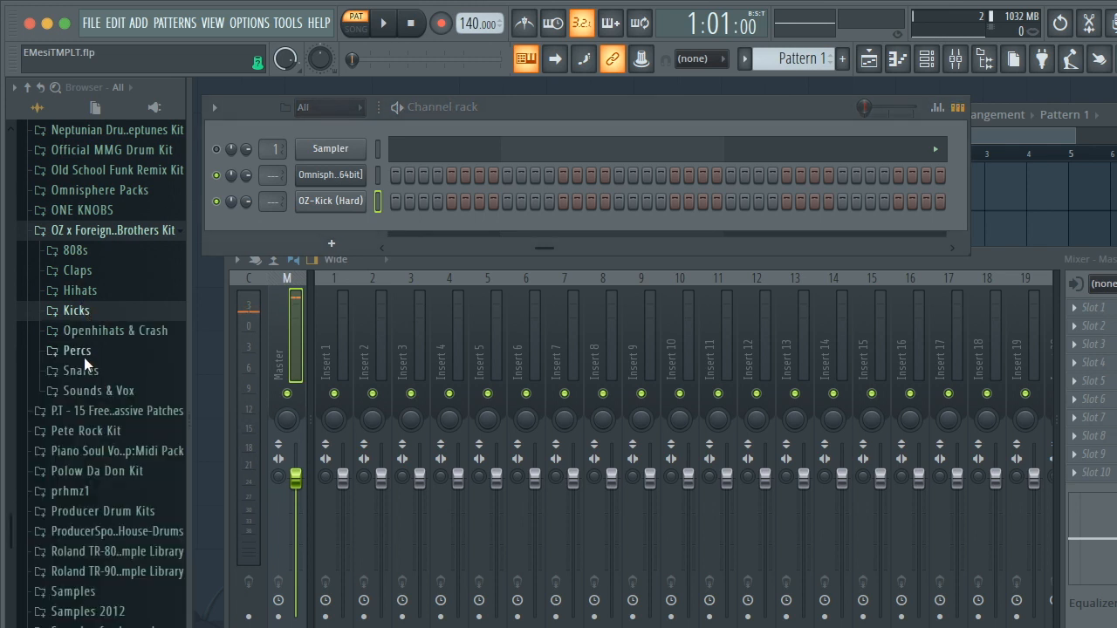
- Add the OZ-Snare (Bounce) sample from the kit's Snares folder as a new channel and collapse that folder
click(86, 365)
click(98, 331)
drag(99, 332, 340, 227)
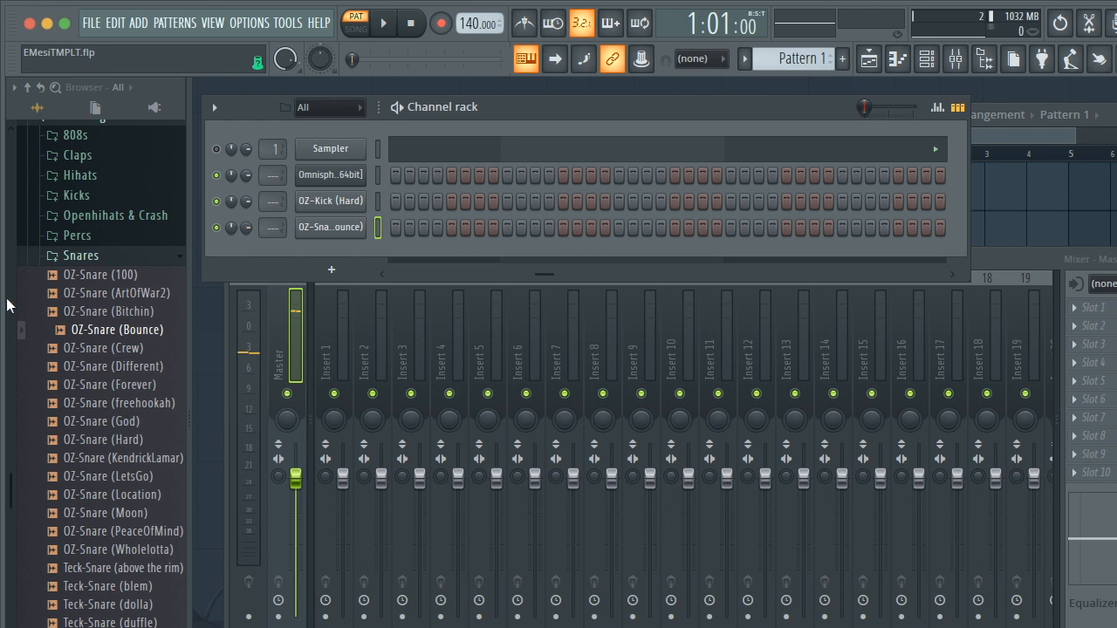
click(70, 255)
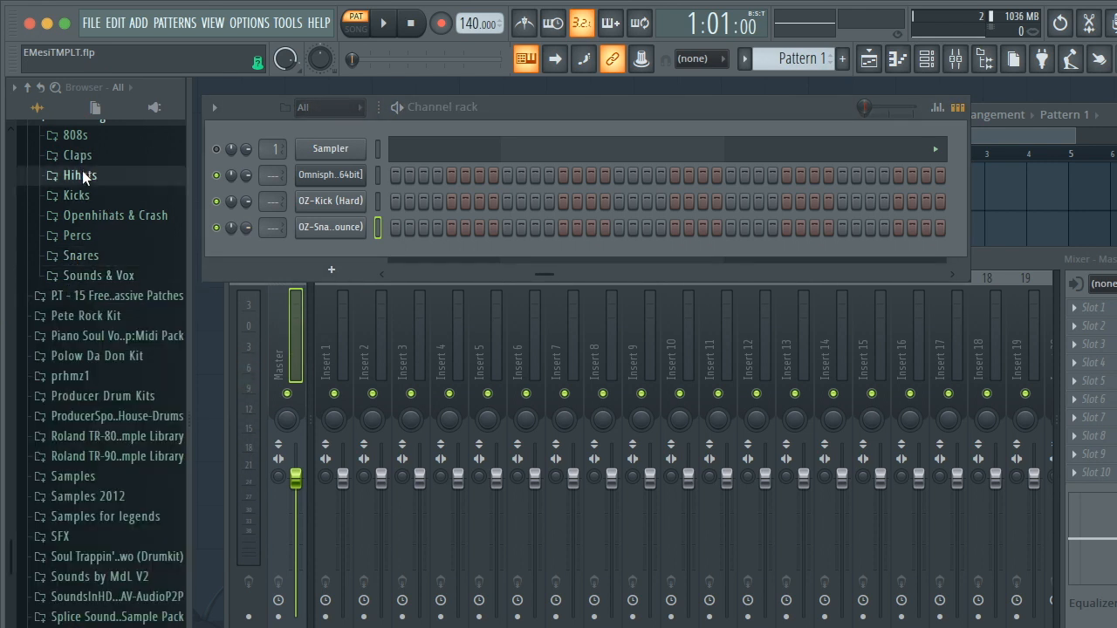
- Open OZ-Hihat 5 from the kit's Hihats folder in a new sampler channel, closing its channel settings and the folder
click(82, 175)
click(99, 268)
right_click(100, 268)
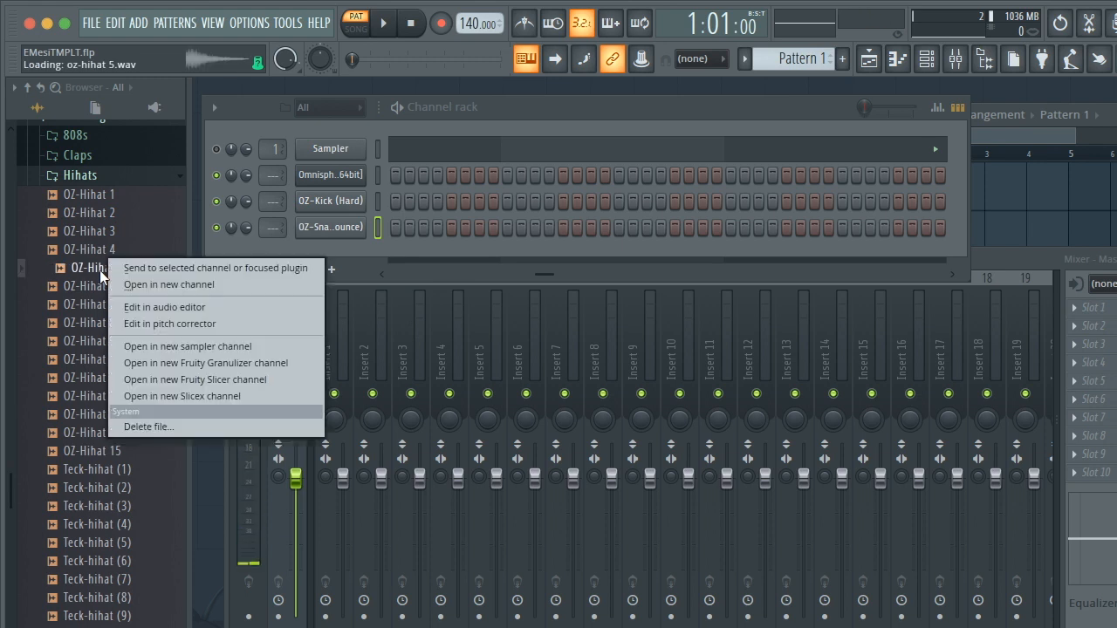
click(155, 353)
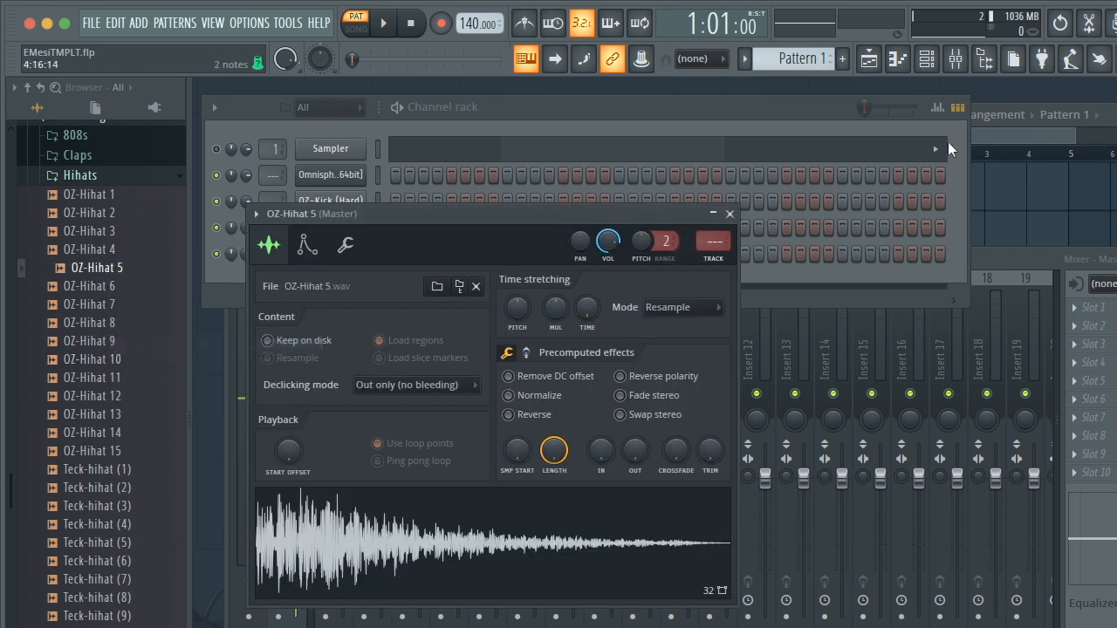
click(729, 214)
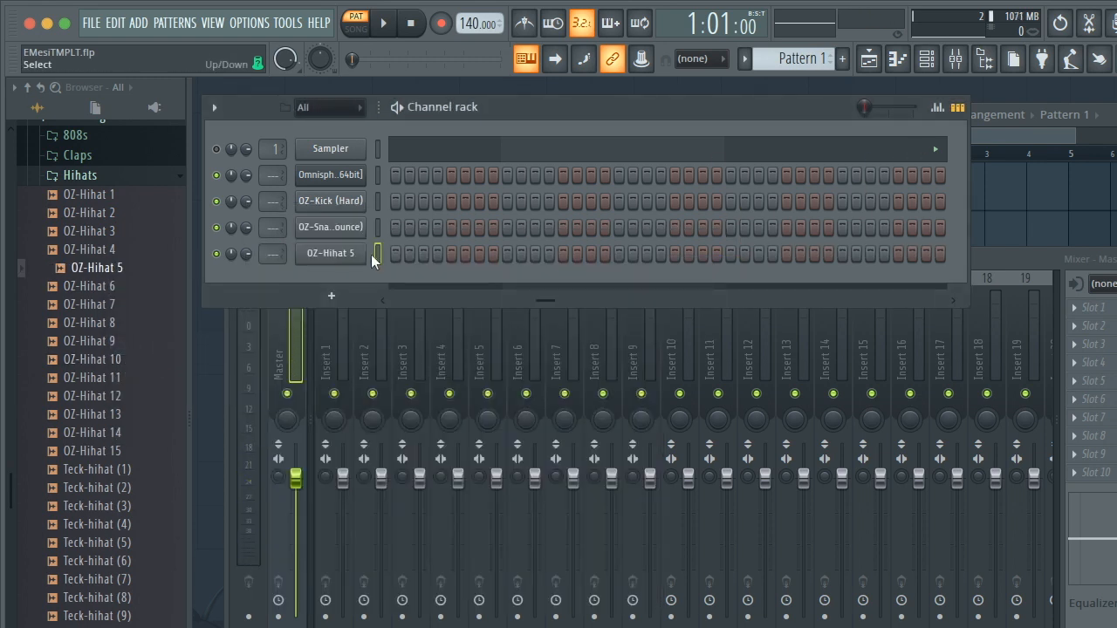
click(77, 175)
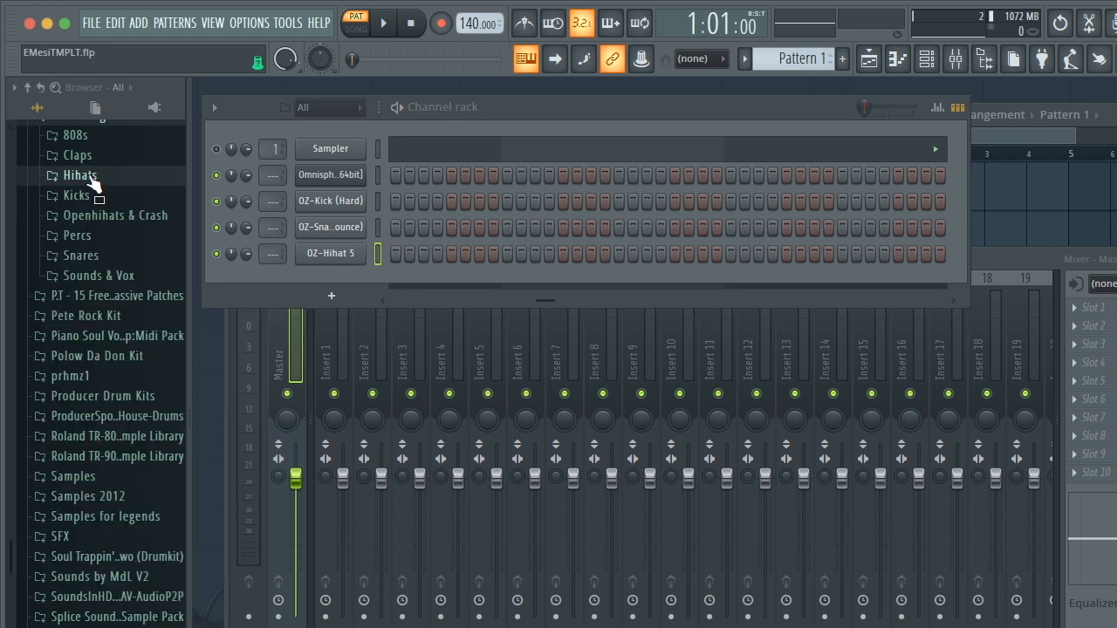
- Open OZ-Openhihat (Legend) from the Openhihats & Crash folder in a new sampler channel, closing its channel settings and the folder
click(100, 216)
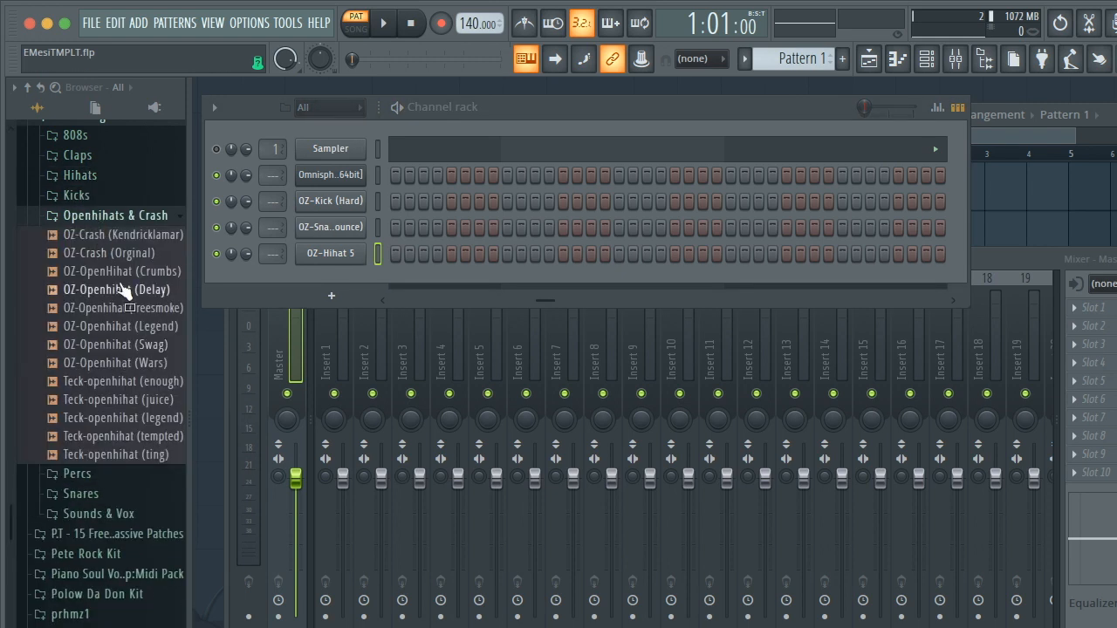
click(123, 290)
click(119, 272)
click(115, 253)
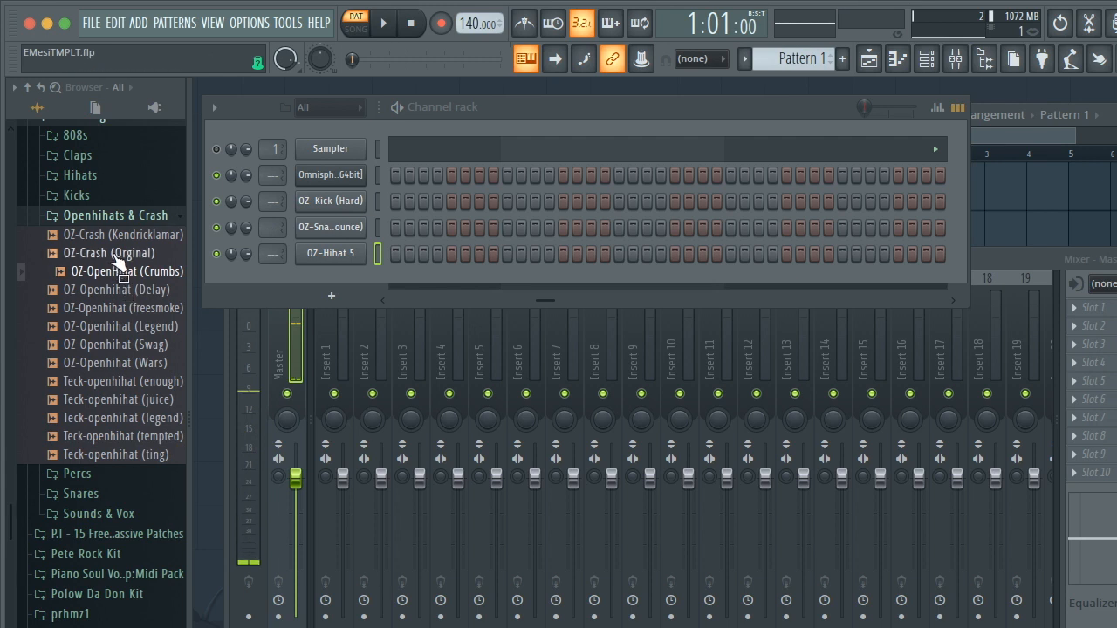
click(123, 326)
right_click(125, 326)
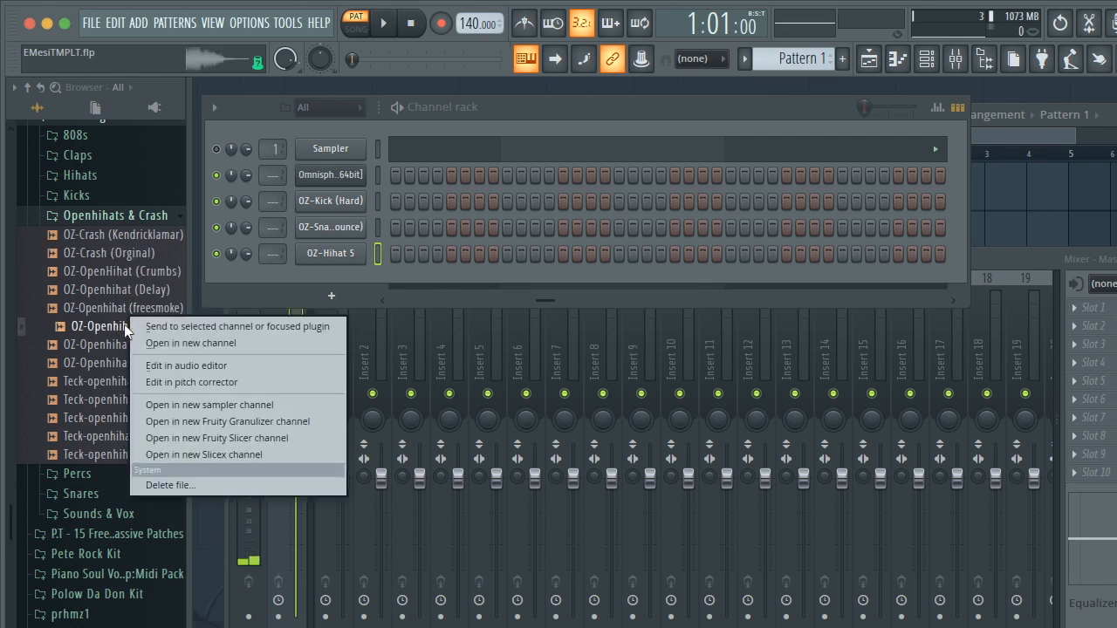
click(192, 407)
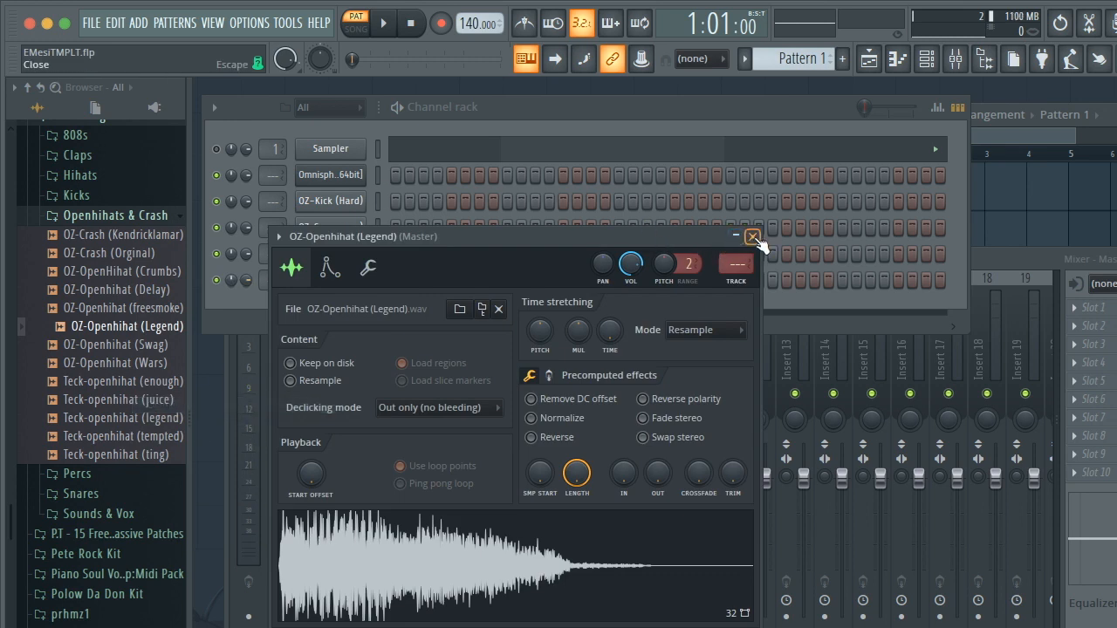
click(752, 236)
click(75, 216)
- Open OZ-808 (BankAccount) from the 808s folder in a new sampler channel, close its settings, and collapse the OZ x Foreign Brothers kit
click(80, 140)
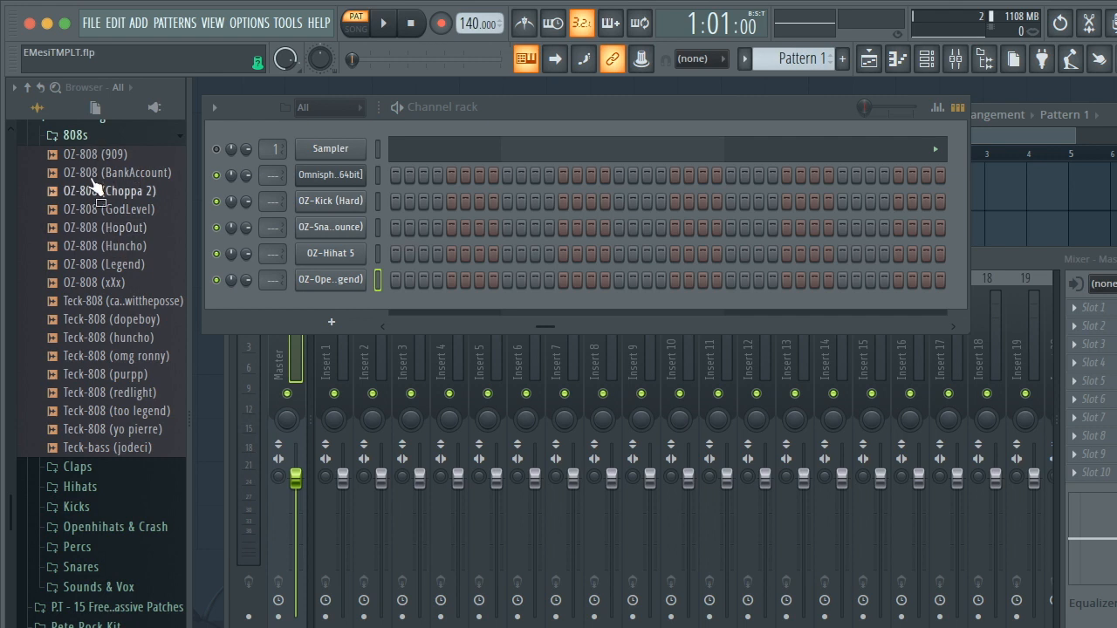
mouse_move(105, 171)
mouse_down()
mouse_move(111, 163)
mouse_move(110, 178)
mouse_up()
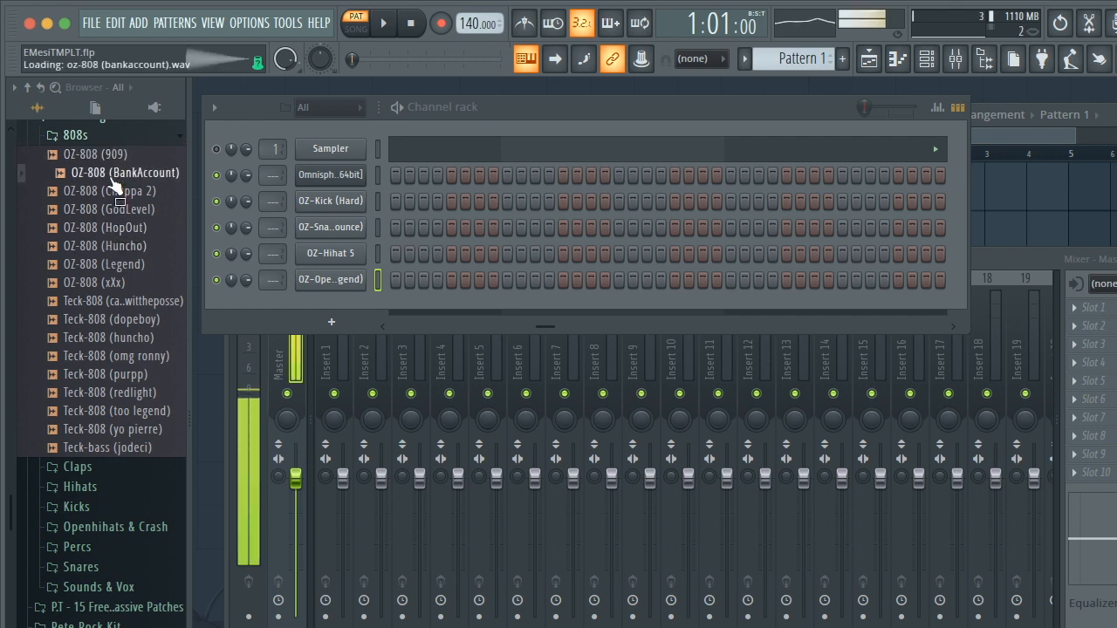
right_click(109, 178)
click(162, 259)
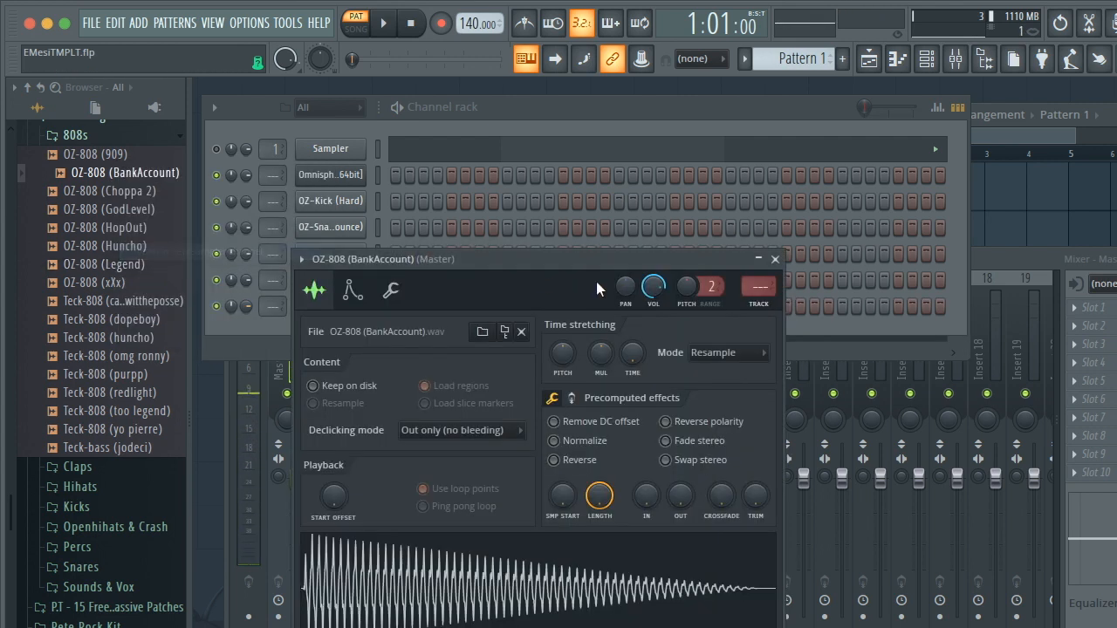
click(773, 258)
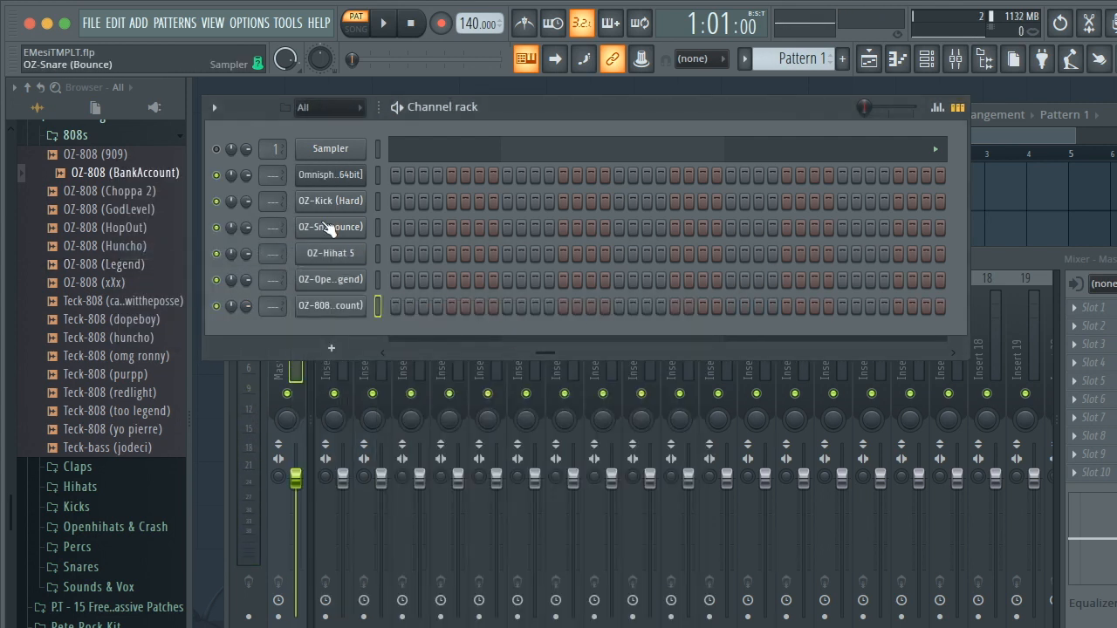
click(159, 137)
scroll(140, 227, up, 4)
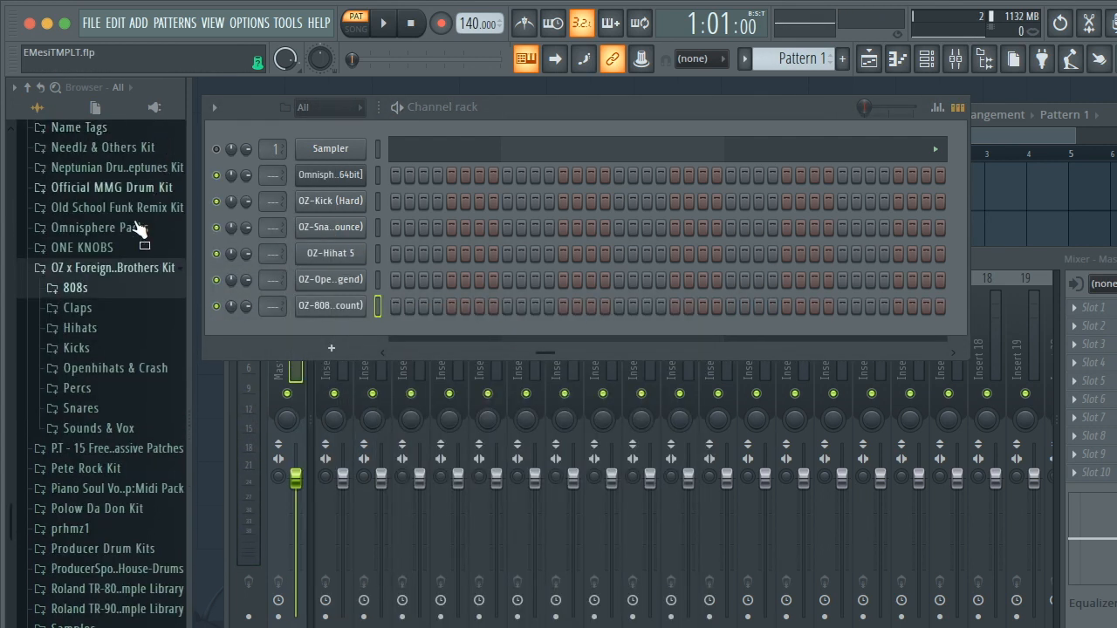
click(128, 268)
scroll(96, 187, up, 15)
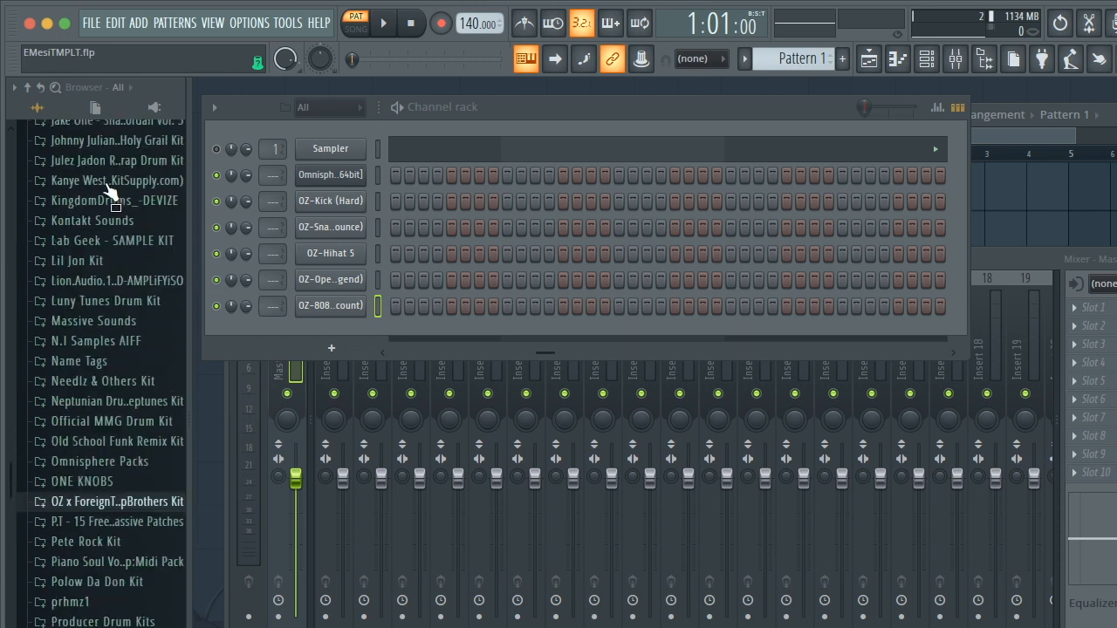
- Examine the cut group options in the OZ-808 (BankAccount) channel's miscellaneous functions and close the channel settings
click(341, 307)
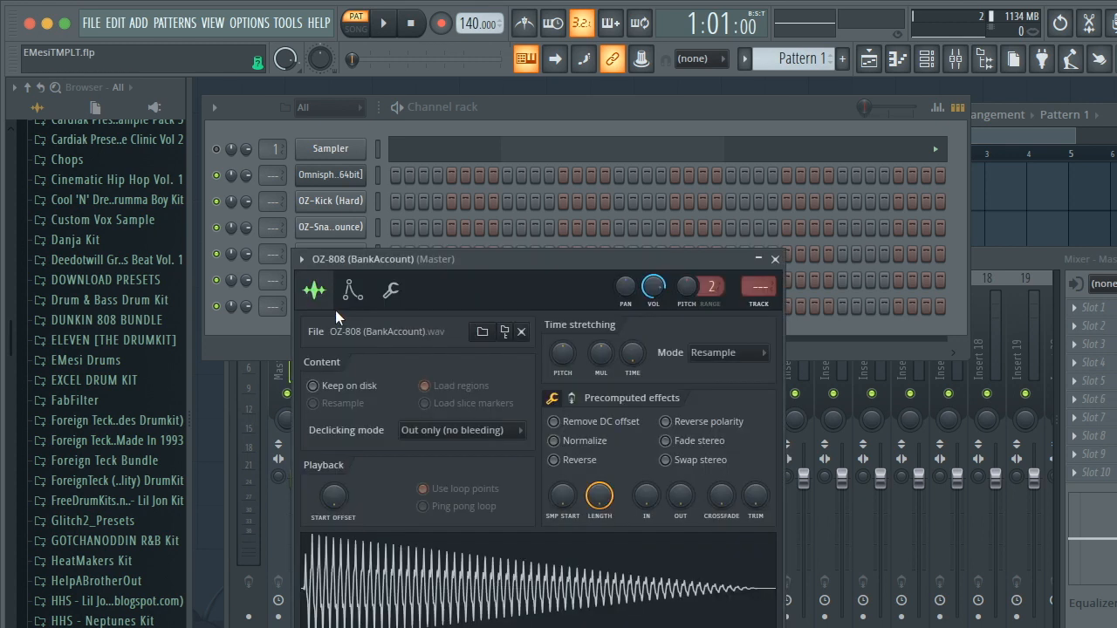
click(390, 289)
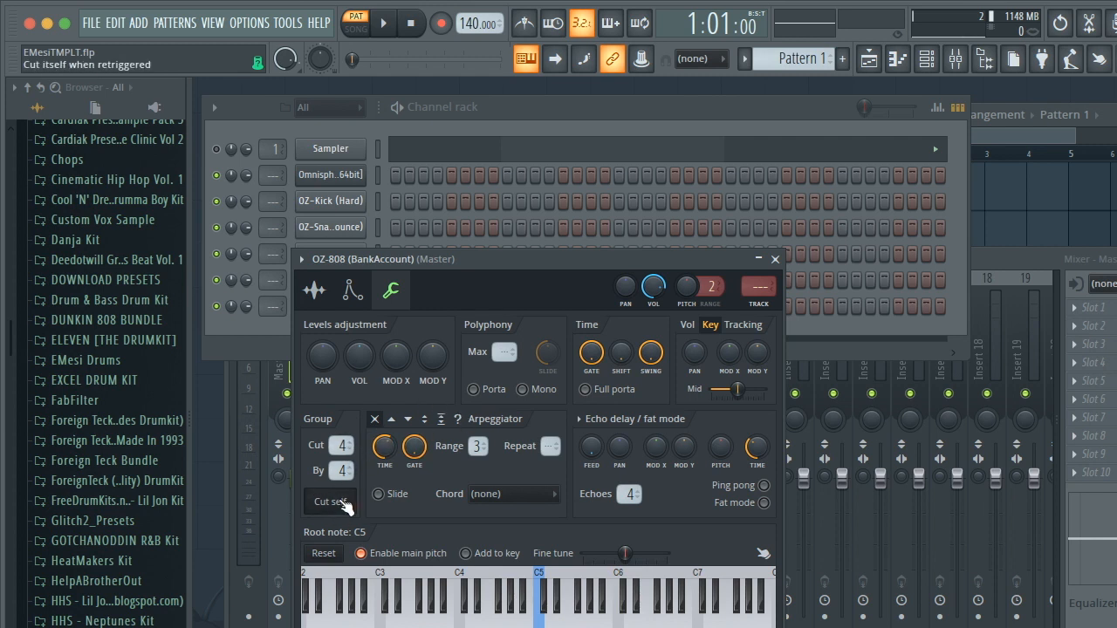
click(327, 291)
click(774, 259)
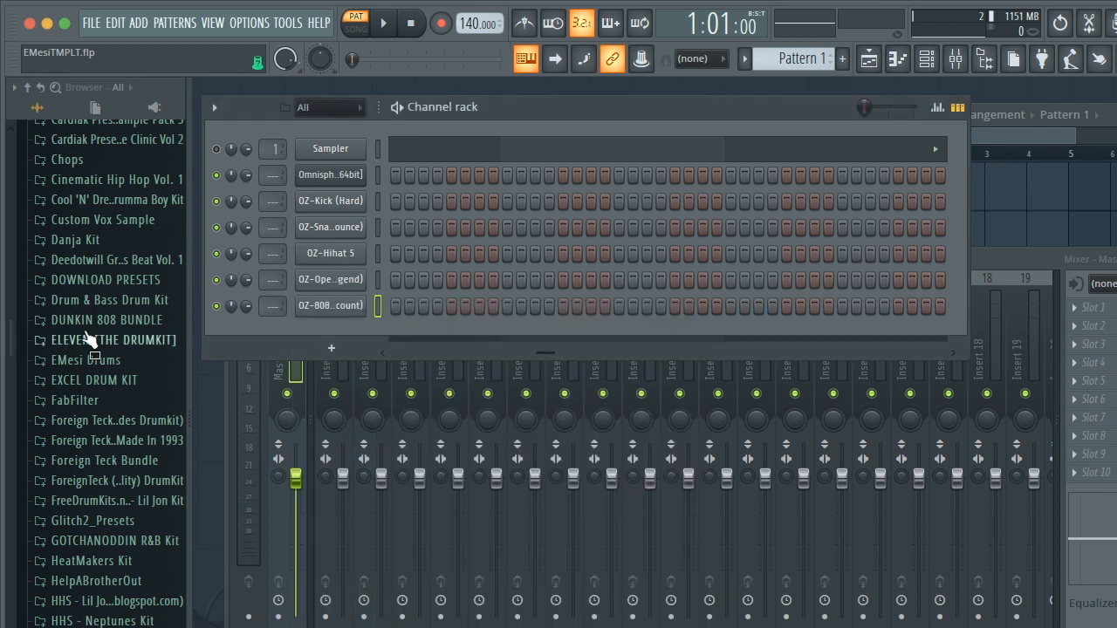
click(328, 310)
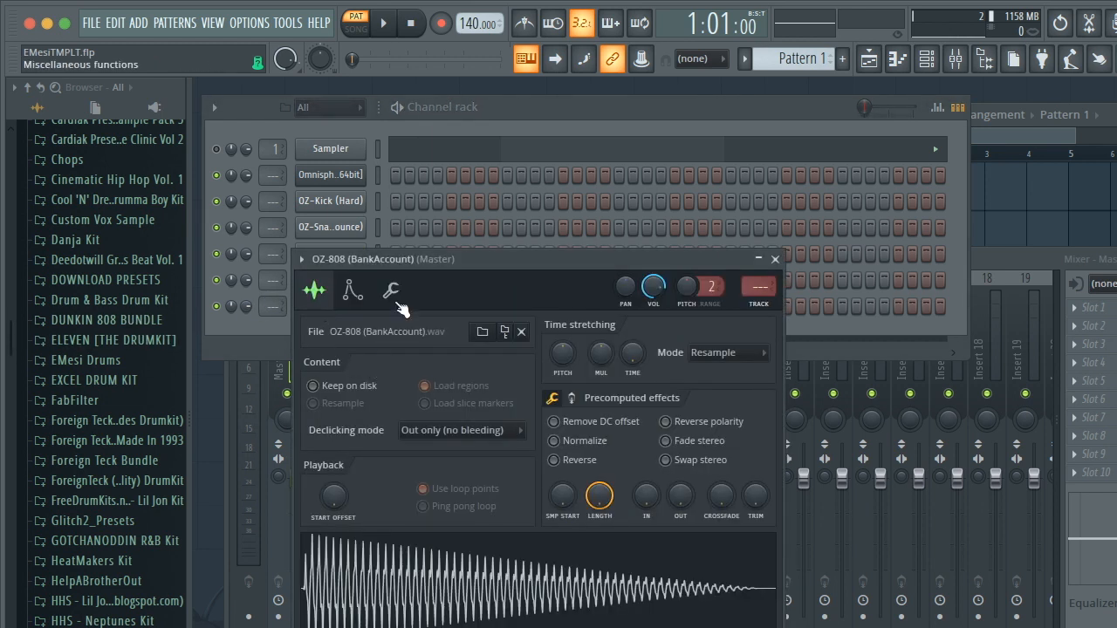
click(352, 291)
click(390, 291)
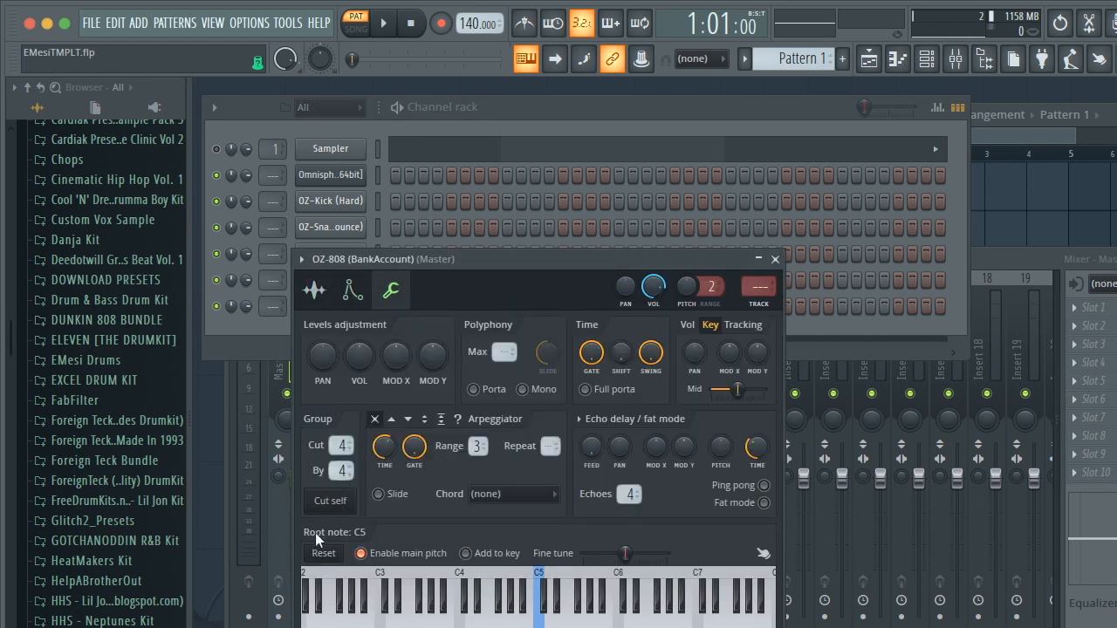
click(775, 259)
- Collapse the Drumkits folder in the browser and bring the channel rack's step grid back to the pattern start
scroll(53, 262, up, 12)
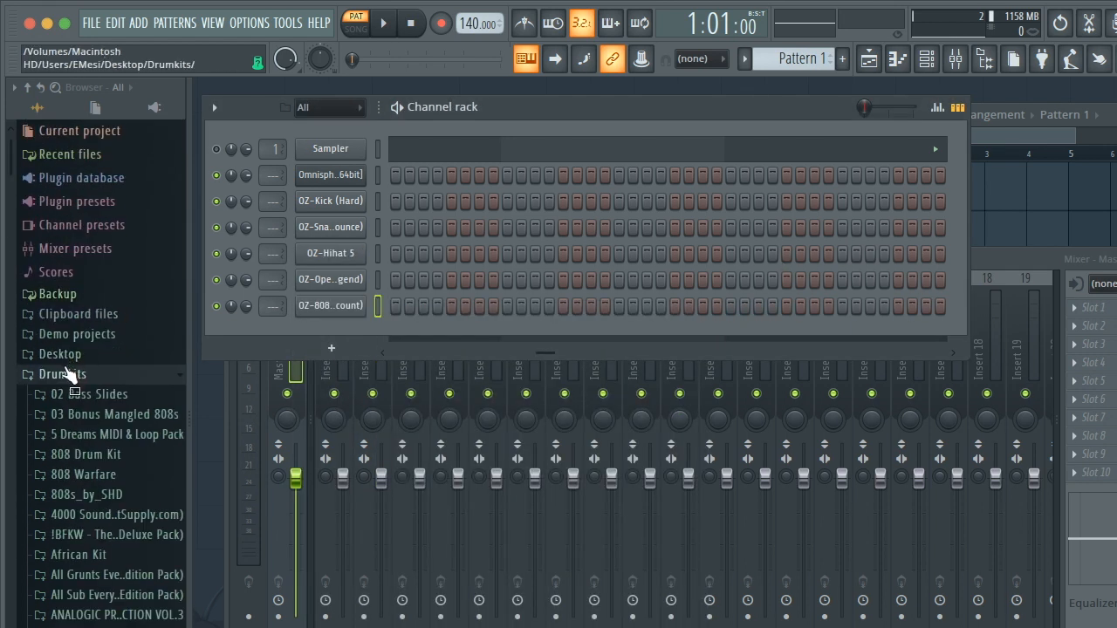
click(68, 373)
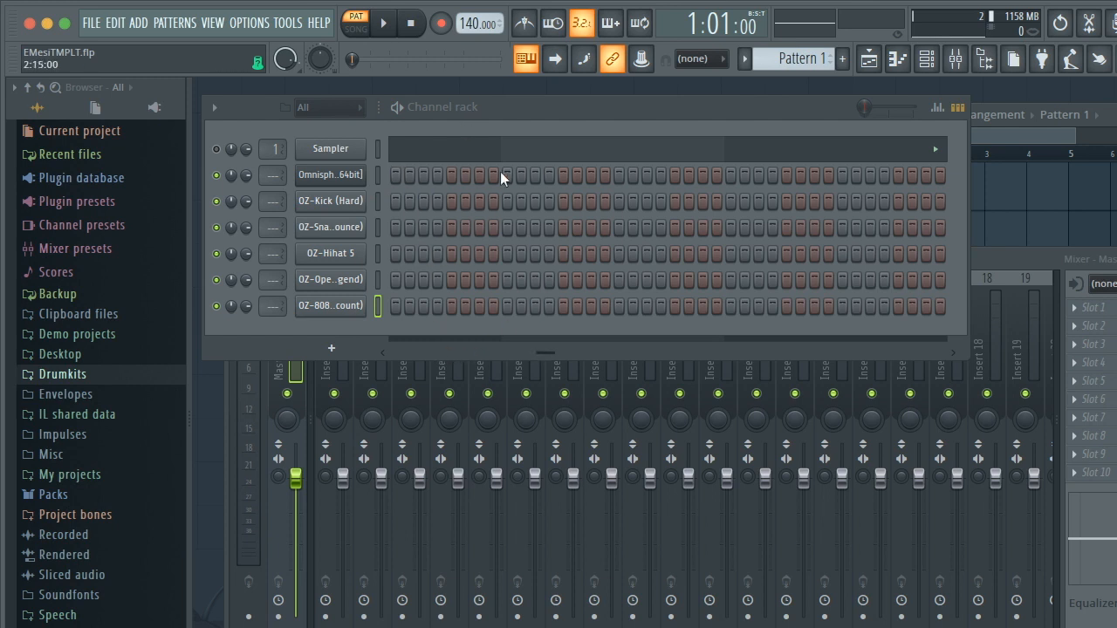
drag(534, 351, 618, 333)
drag(827, 300, 707, 289)
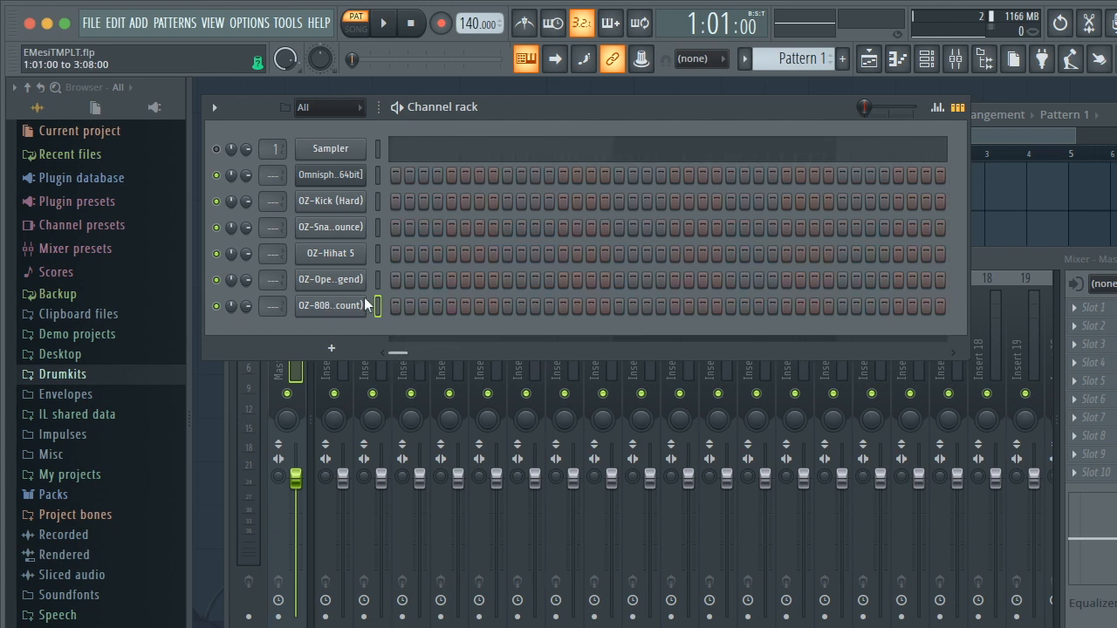
drag(433, 353, 514, 333)
drag(928, 328, 678, 337)
drag(875, 331, 538, 334)
drag(670, 336, 753, 328)
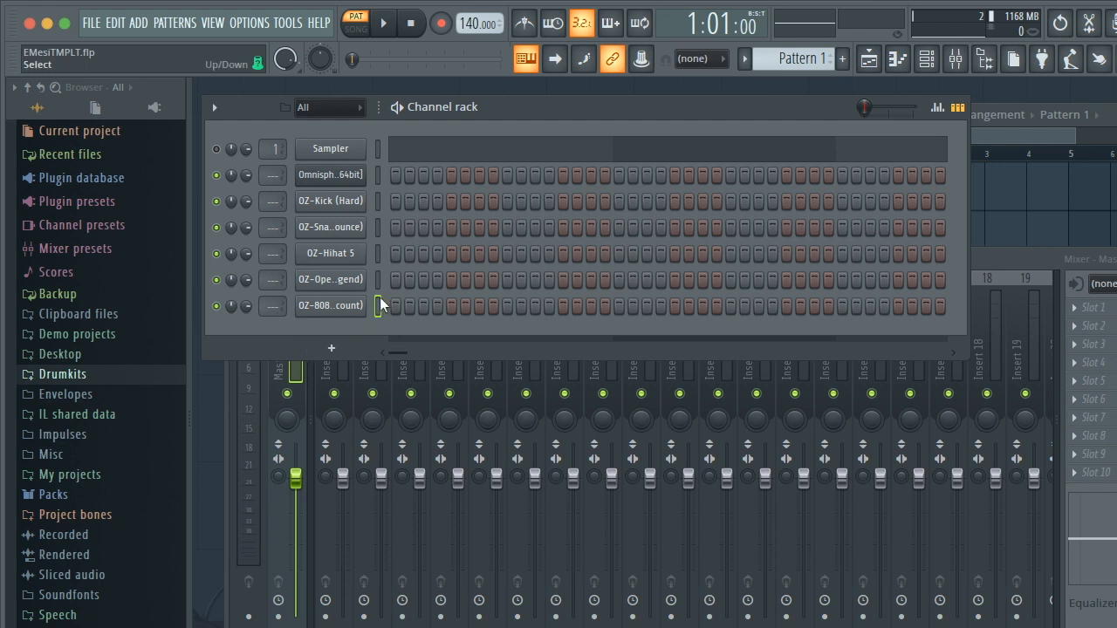
- Select the OZ-Hihat 5 channel and review its step-filling options
click(347, 260)
click(733, 216)
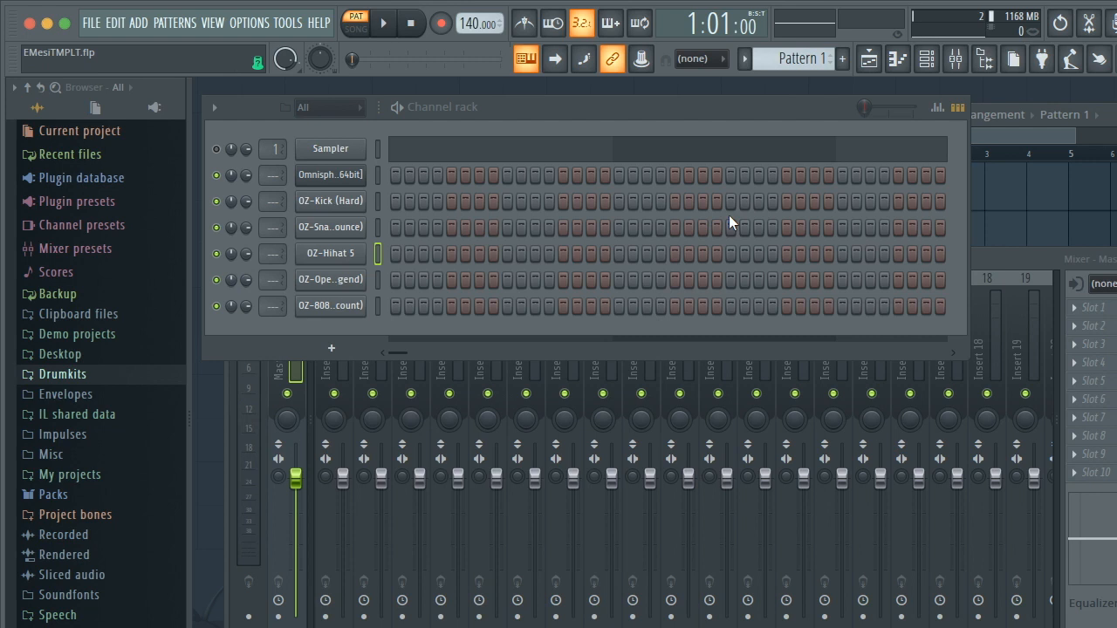
right_click(331, 256)
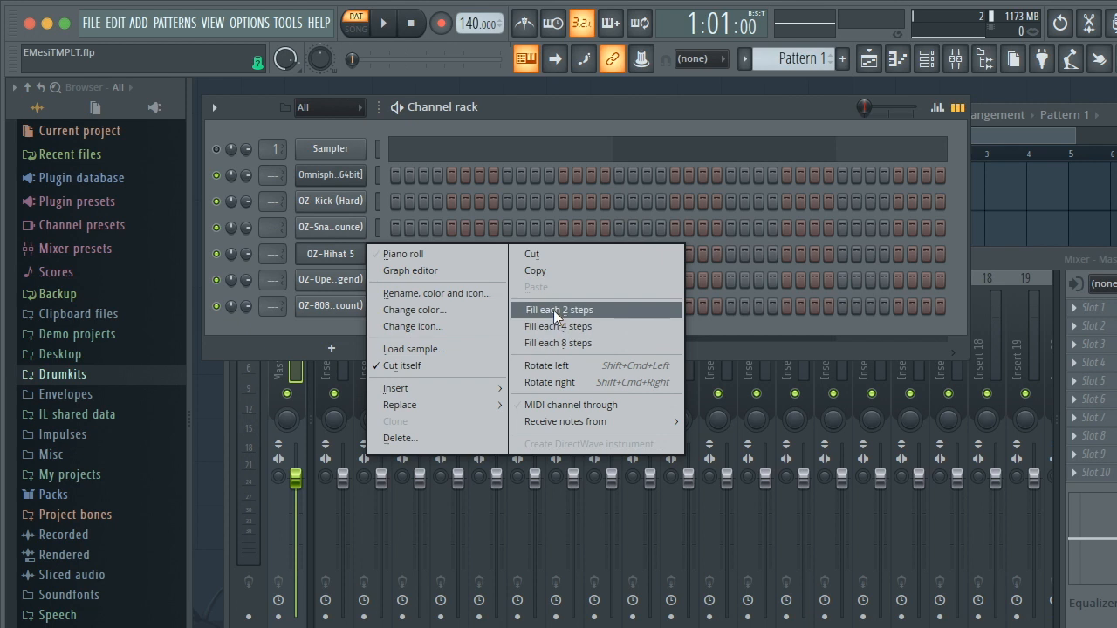
click(723, 321)
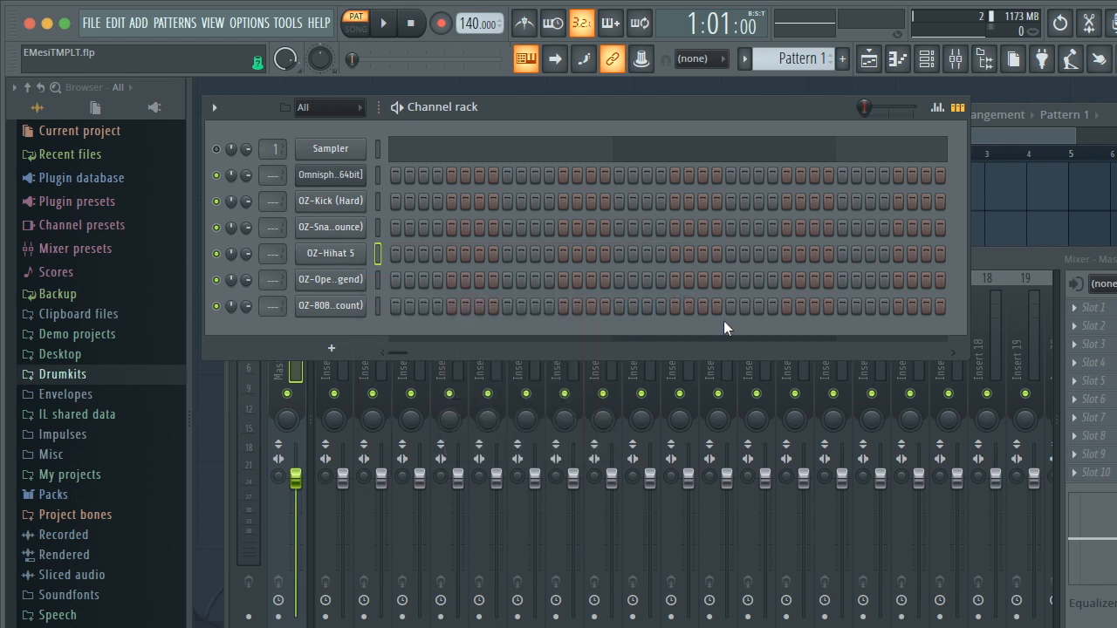
right_click(347, 255)
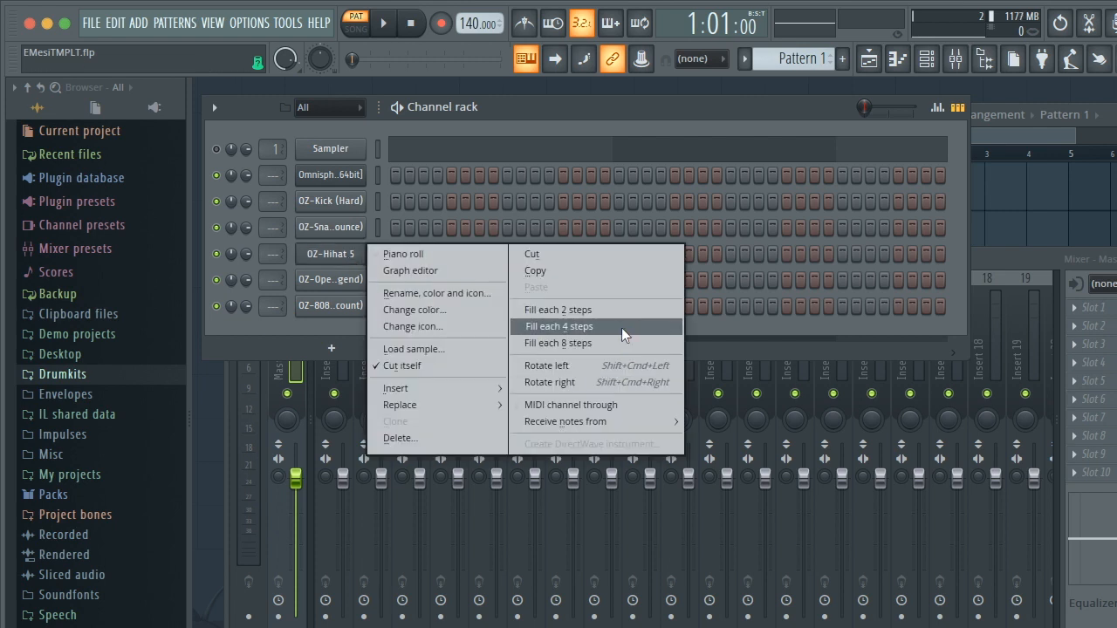
click(725, 335)
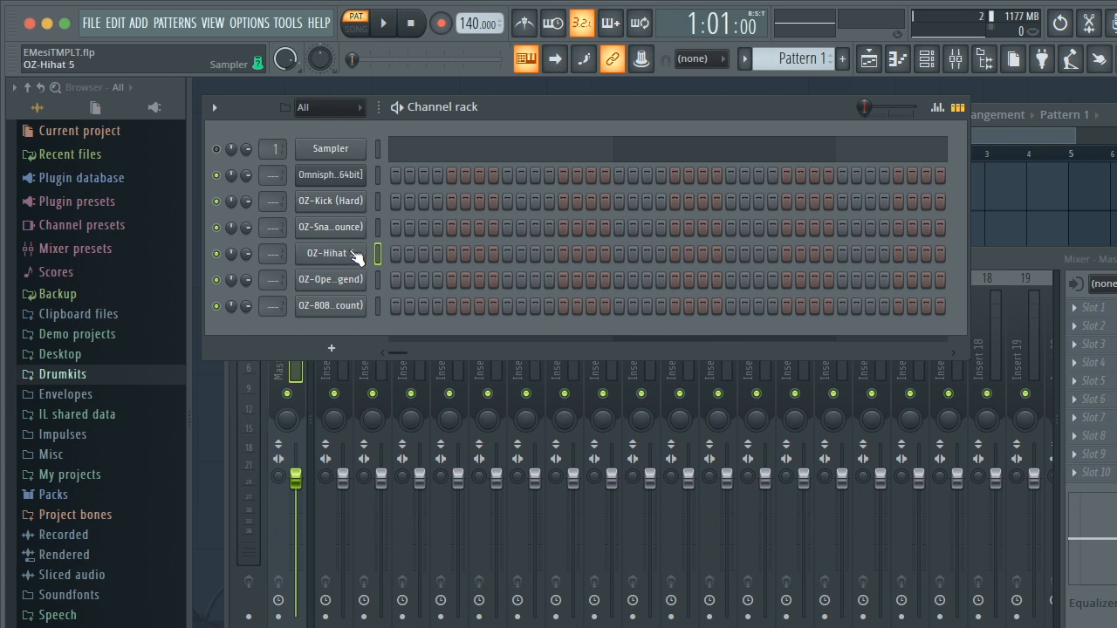
right_click(356, 255)
click(765, 333)
- Fill each 2 steps of the OZ-Hihat 5 channel and play the pattern to hear the hi-hats
right_click(352, 249)
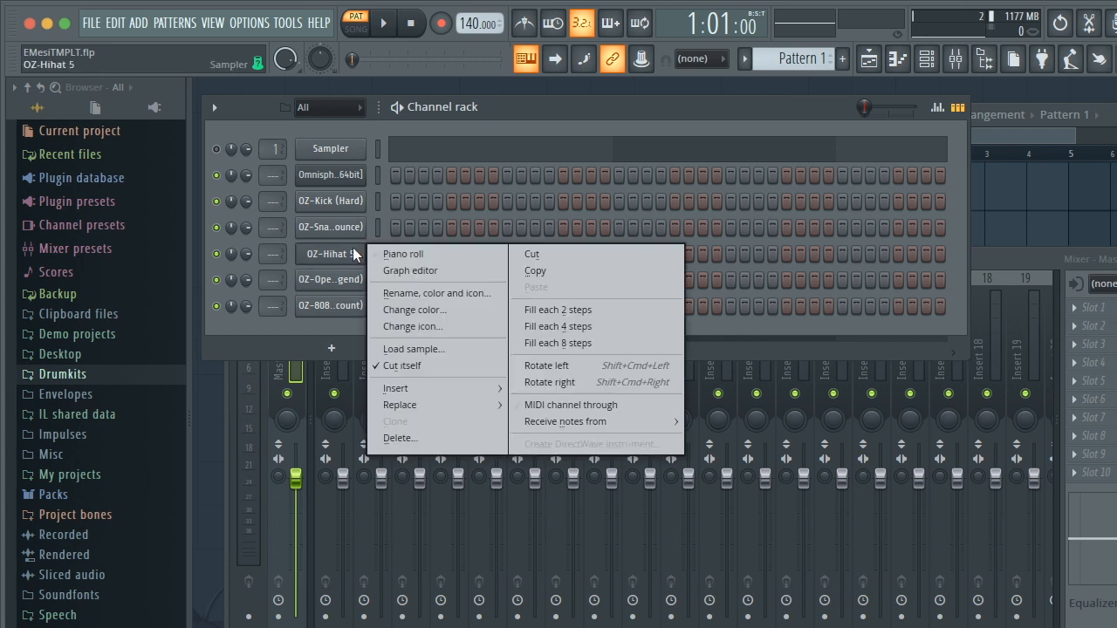
click(618, 303)
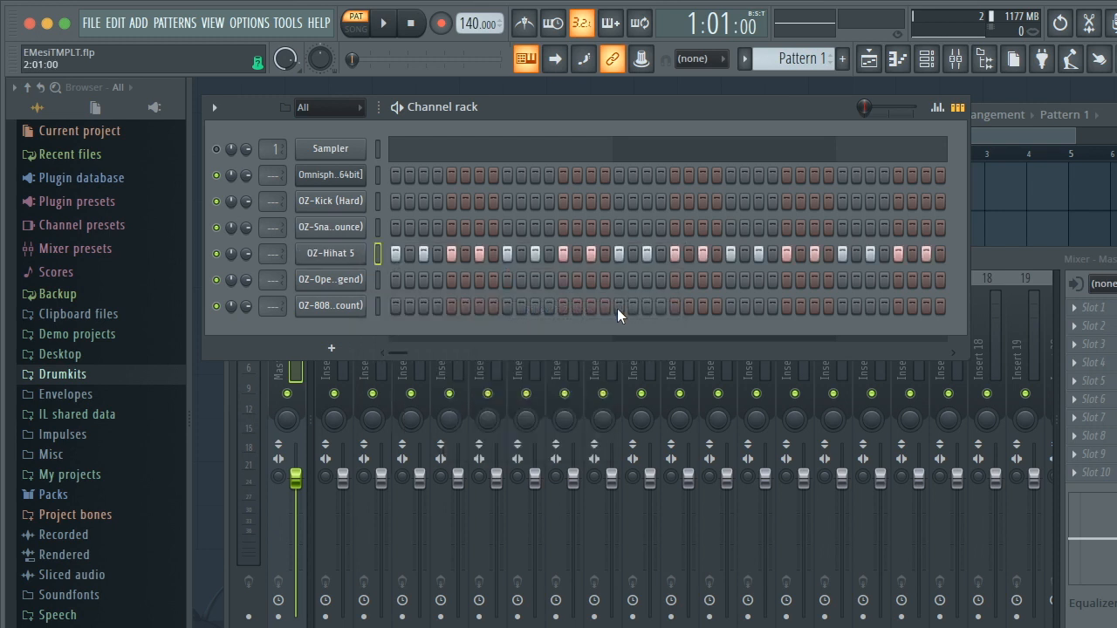
key(space)
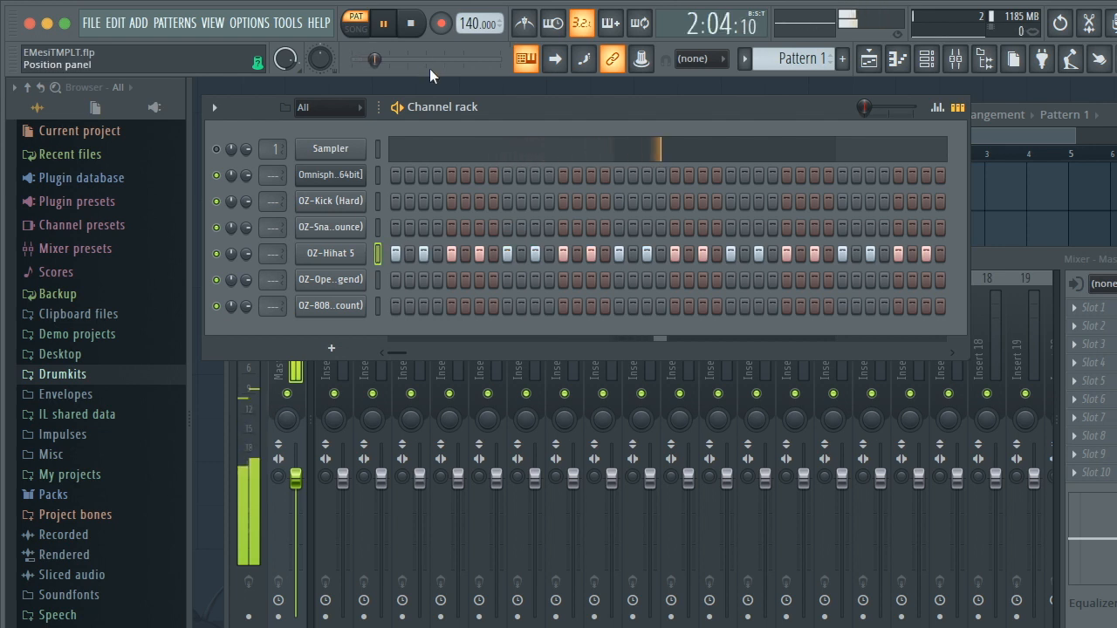
key(space)
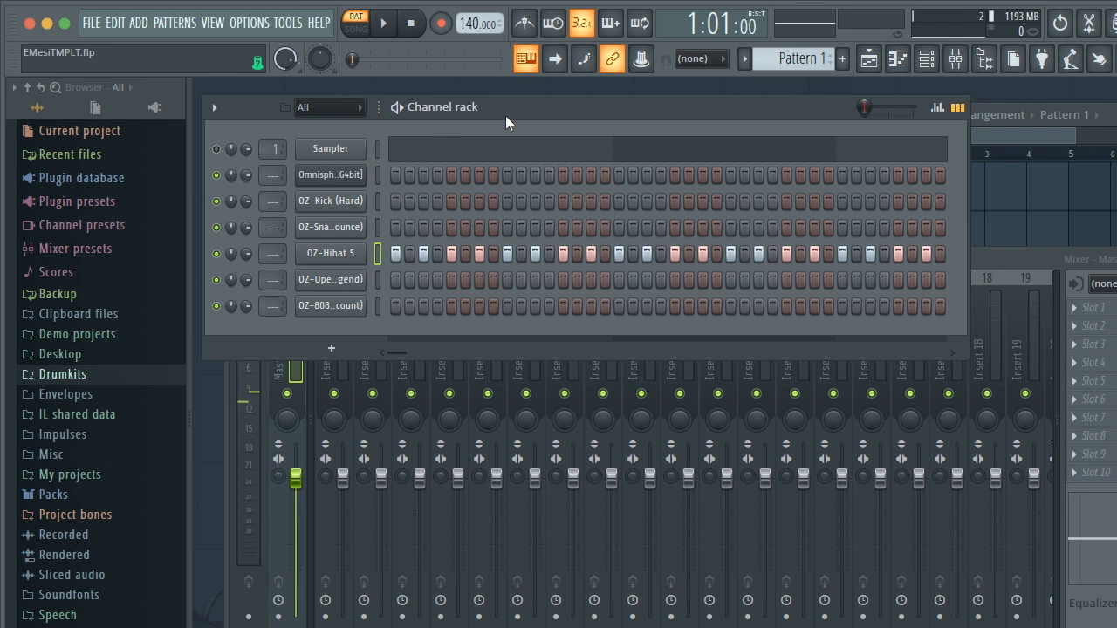
mouse_move(528, 97)
mouse_down()
mouse_move(539, 100)
mouse_move(533, 112)
mouse_move(533, 100)
mouse_up()
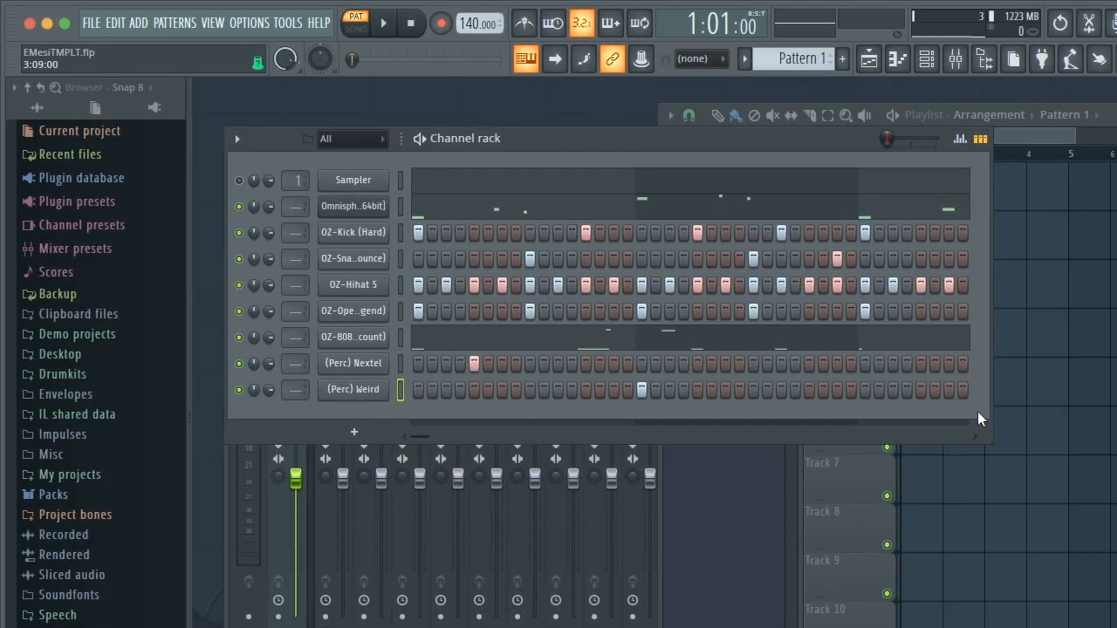
- Widen the channel rack to show more steps and look through the finished drum pattern from start to end
drag(987, 438, 1080, 449)
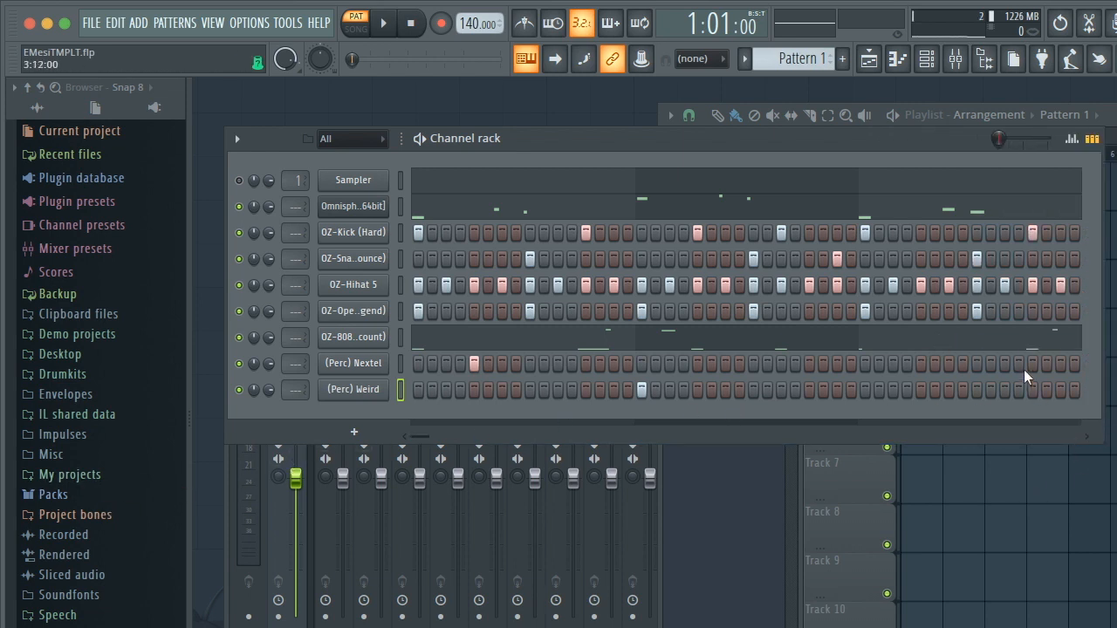
click(1087, 436)
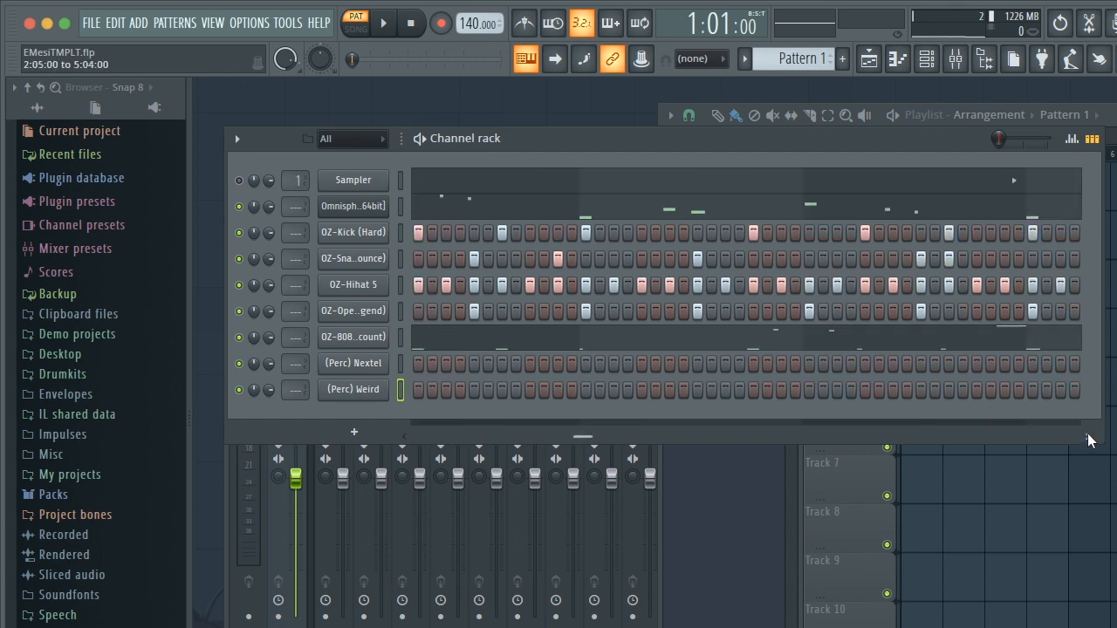
drag(1073, 437, 319, 469)
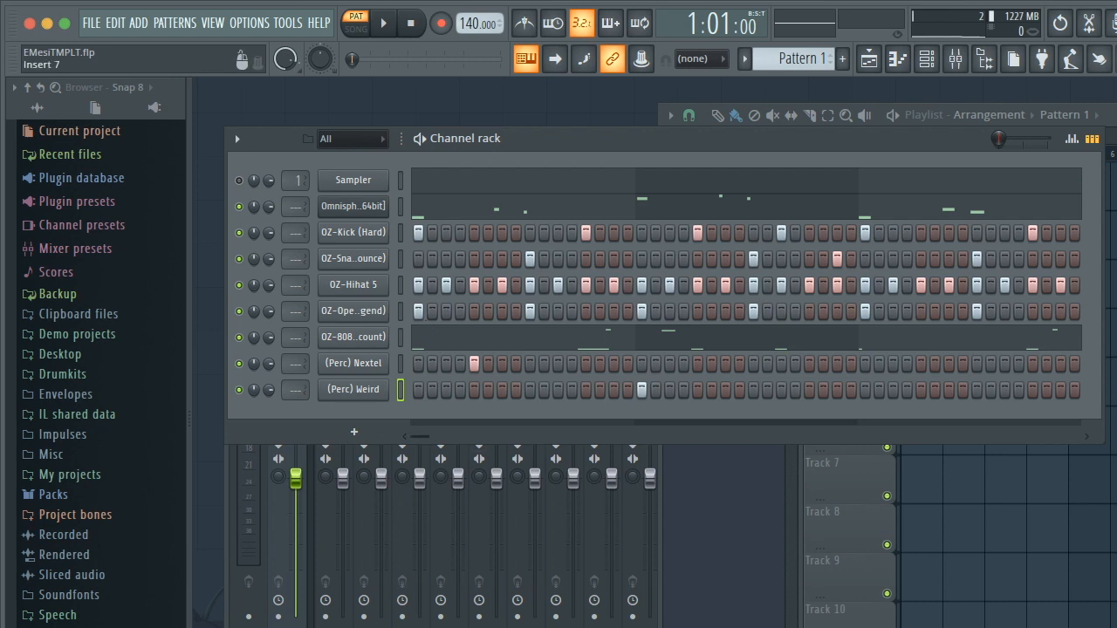
- Switch to OBS, mute the Mic/Aux source in the mixer, and return to FL Studio
key(super+Tab)
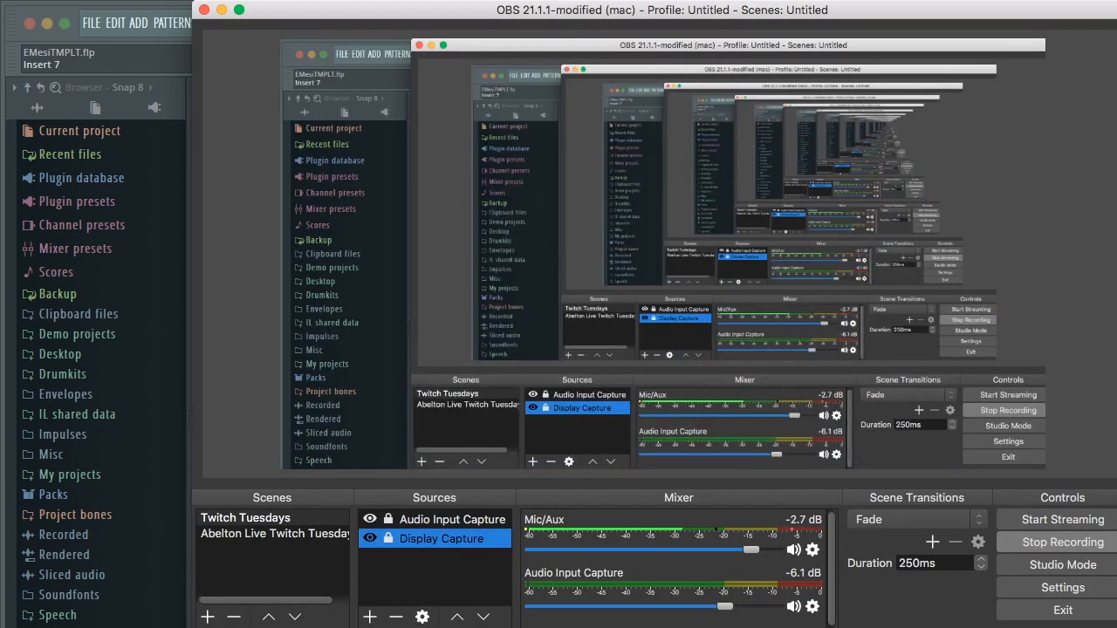
click(793, 549)
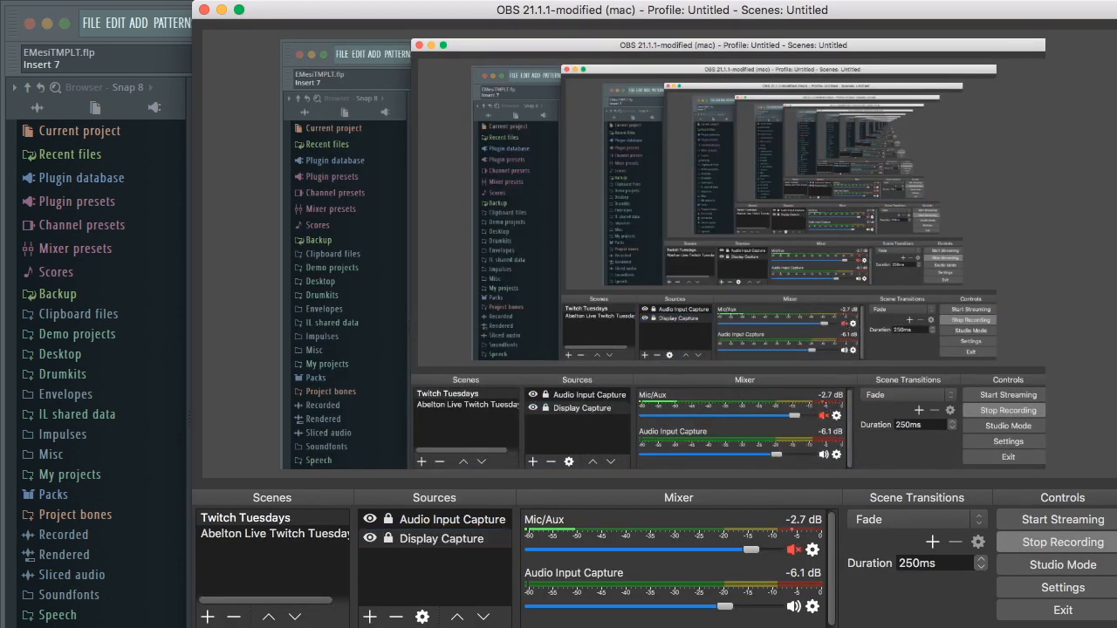
key(super+Tab)
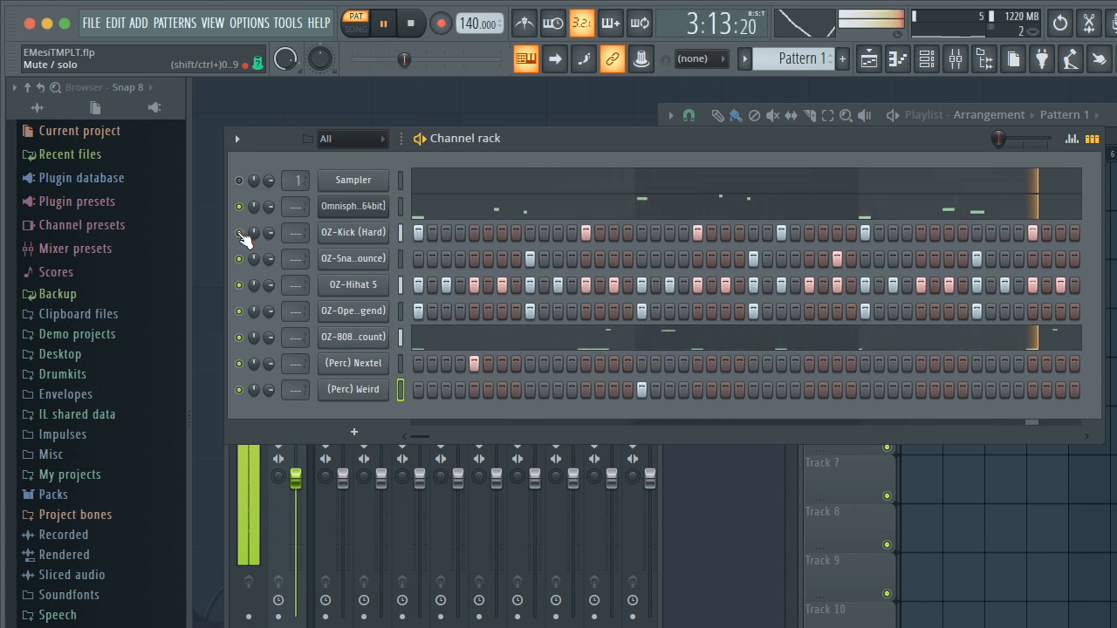
- Stop playback, switch to OBS to unmute the Mic/Aux source, and return to FL Studio
key(space)
key(super+Tab)
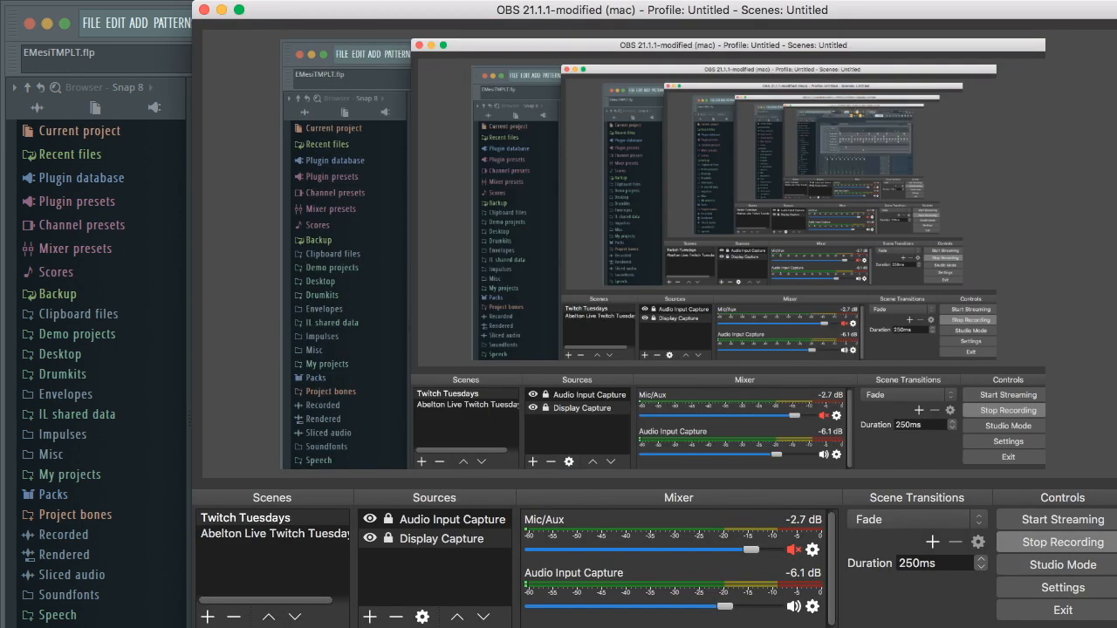
click(793, 550)
key(super+Tab)
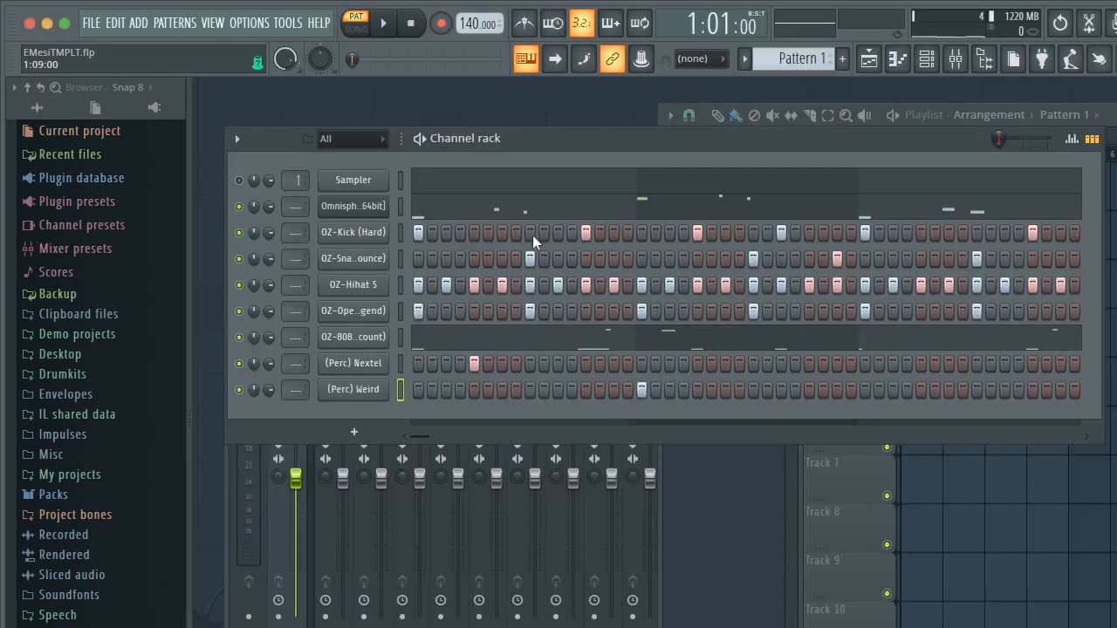
- Select the channels from Omnisphere through (Perc) Weird and route them to consecutive mixer tracks starting from Insert 1
drag(563, 134, 536, 105)
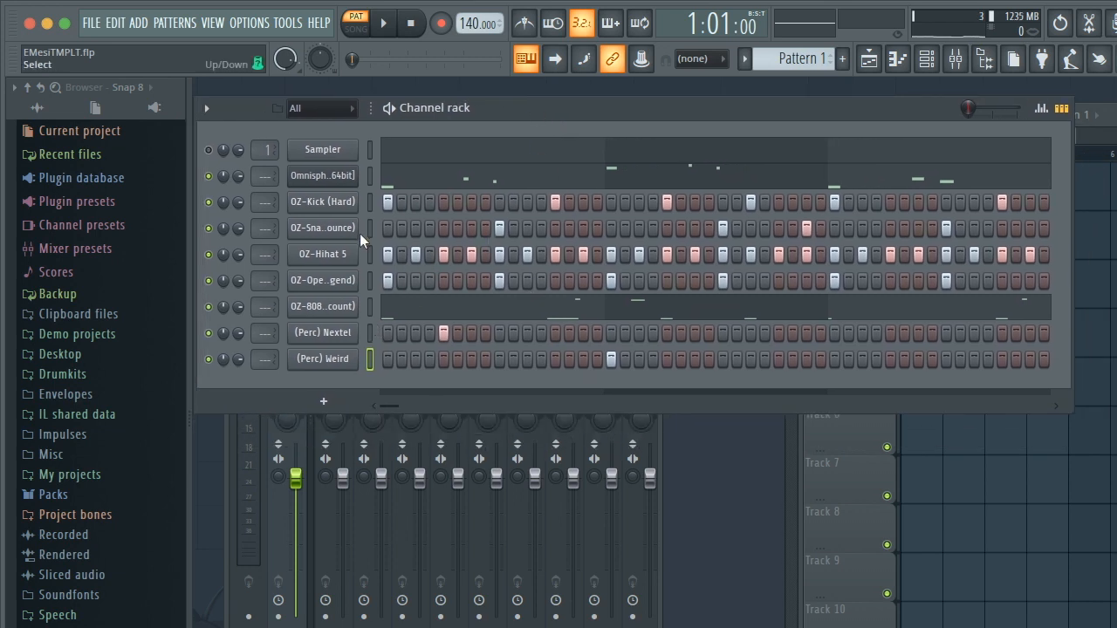
click(384, 203)
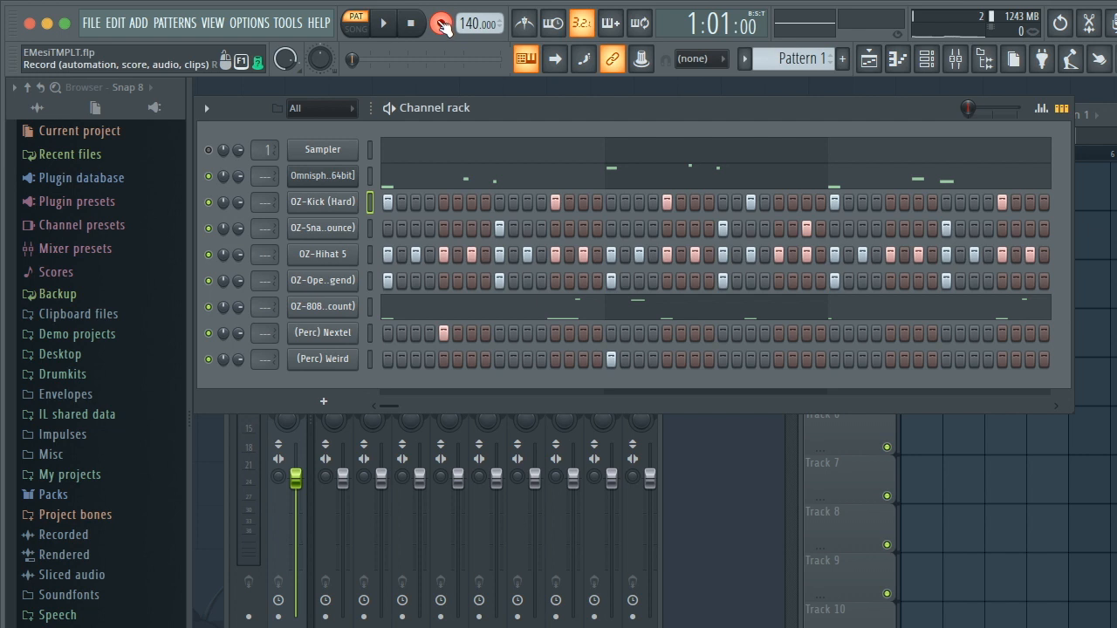
mouse_move(480, 108)
mouse_down()
mouse_move(479, 95)
mouse_move(486, 109)
mouse_up()
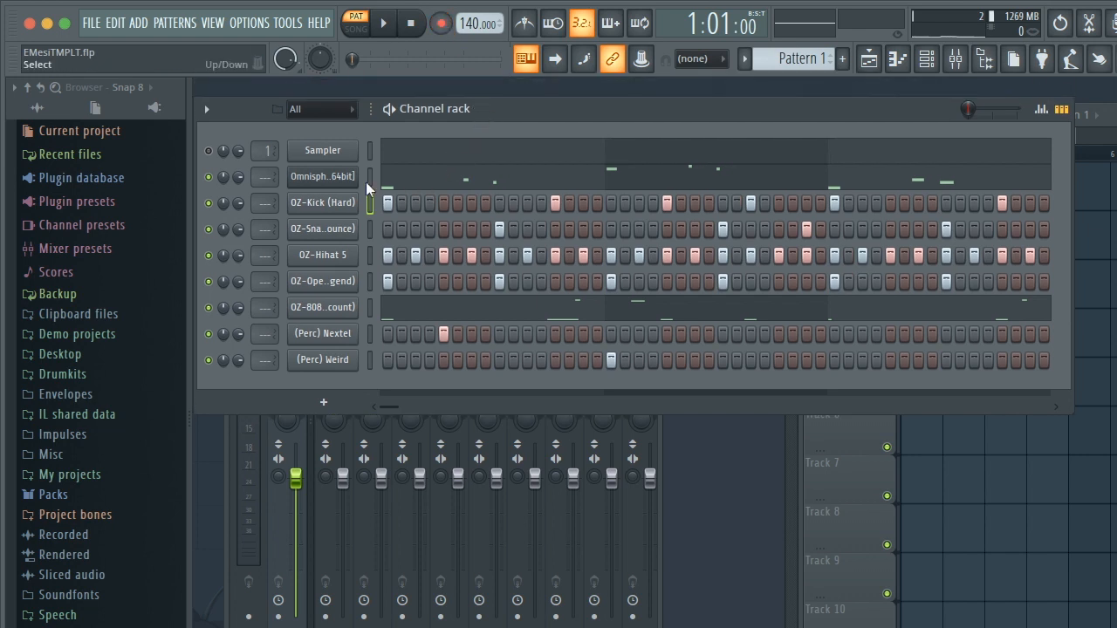
mouse_move(397, 415)
mouse_down()
mouse_move(723, 394)
mouse_move(1042, 414)
mouse_move(492, 407)
mouse_move(397, 394)
mouse_up()
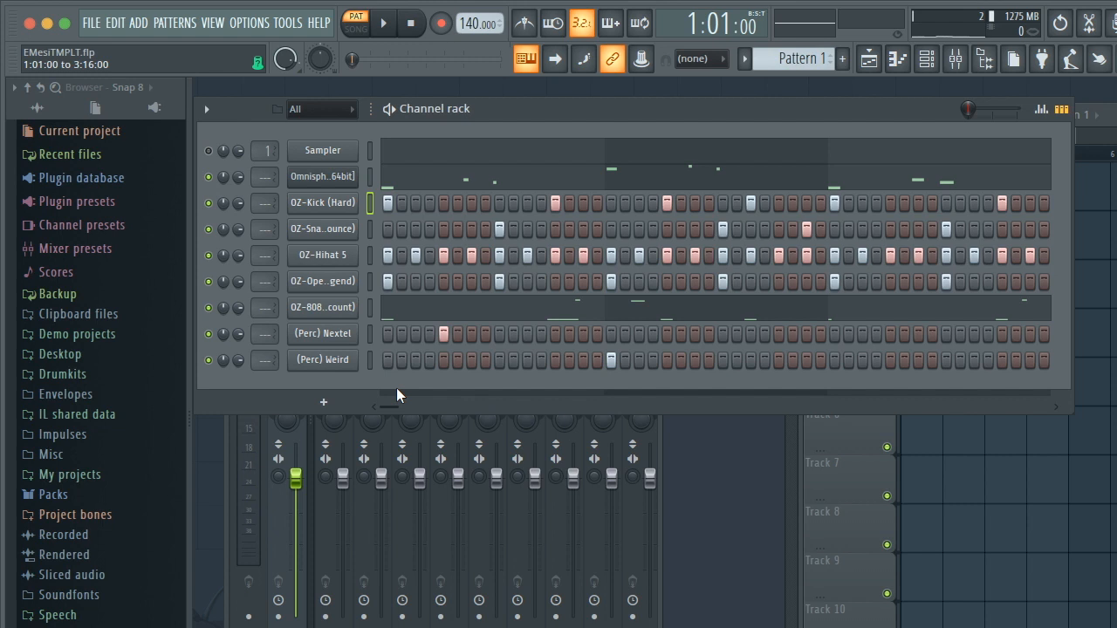
drag(368, 257, 362, 361)
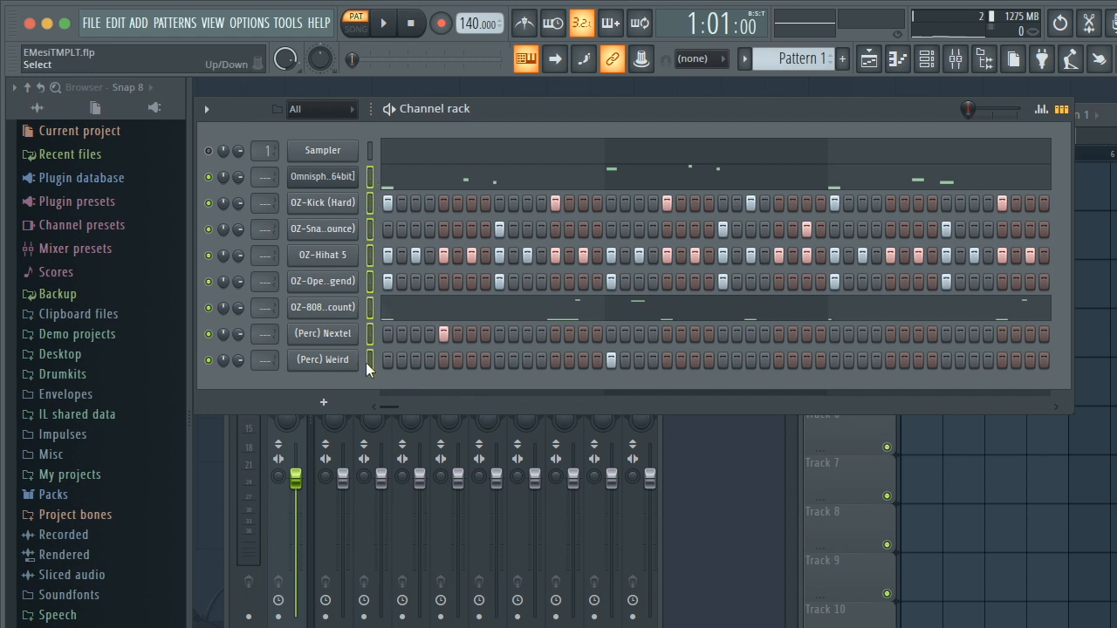
click(249, 598)
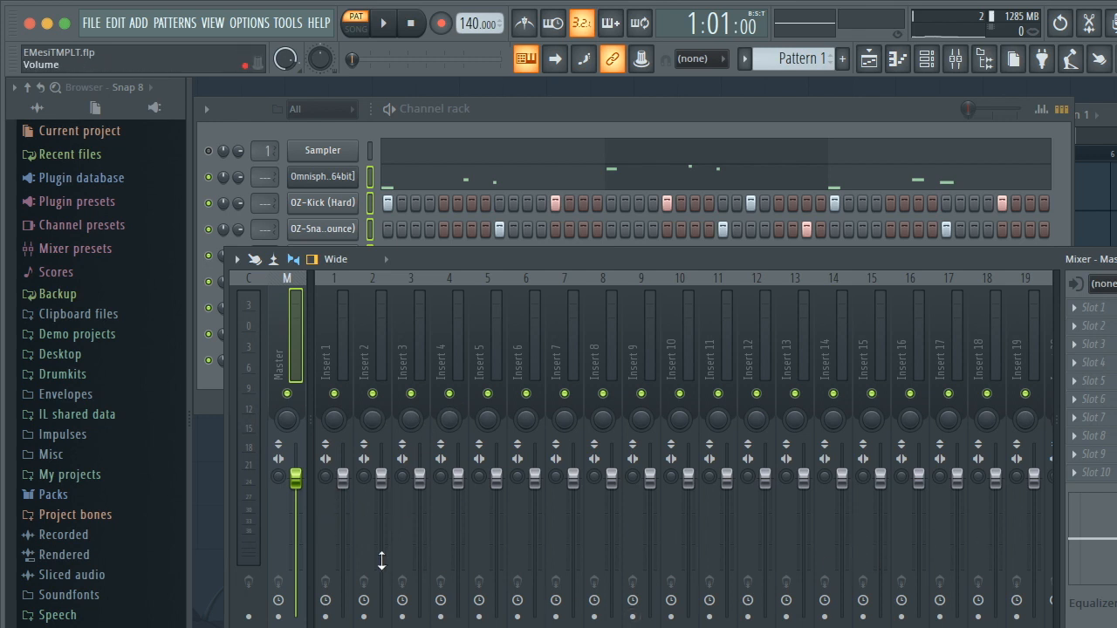
right_click(327, 525)
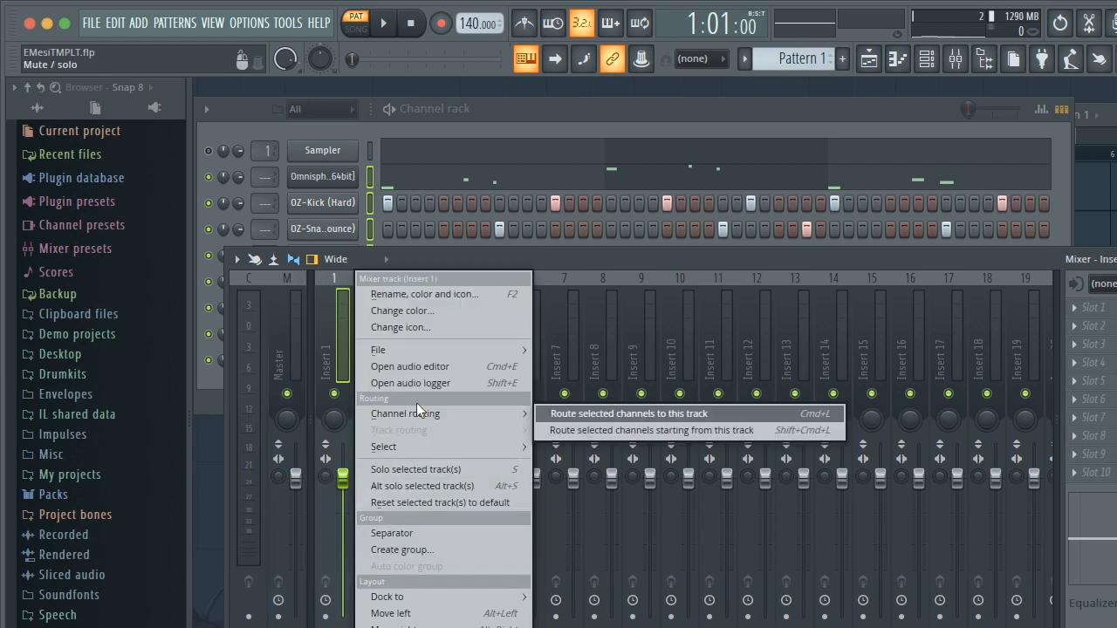
mouse_move(422, 411)
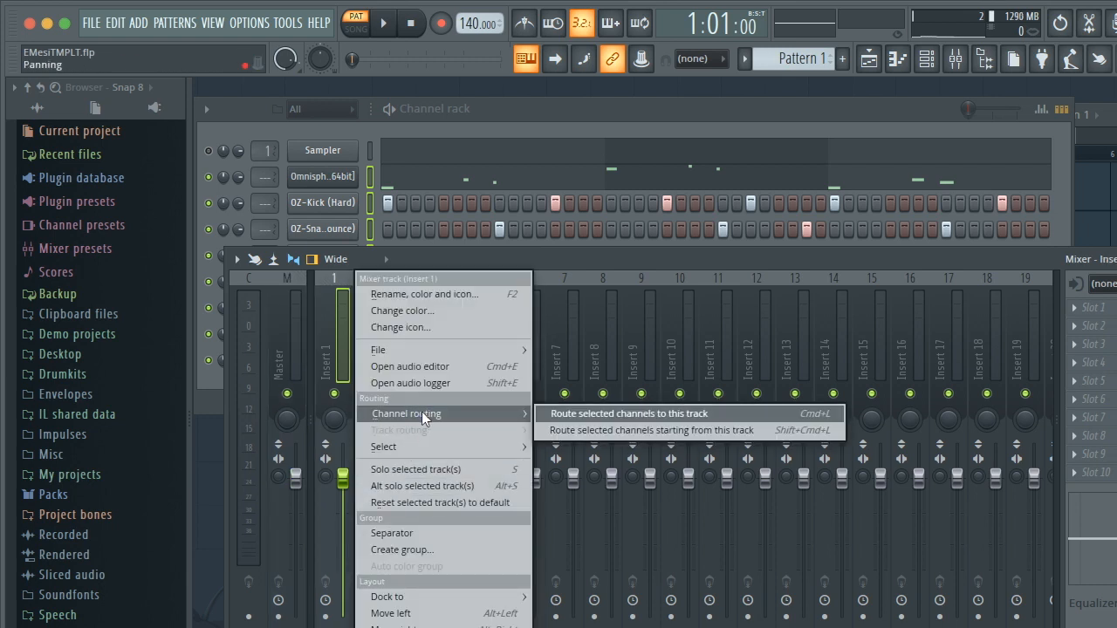
click(589, 430)
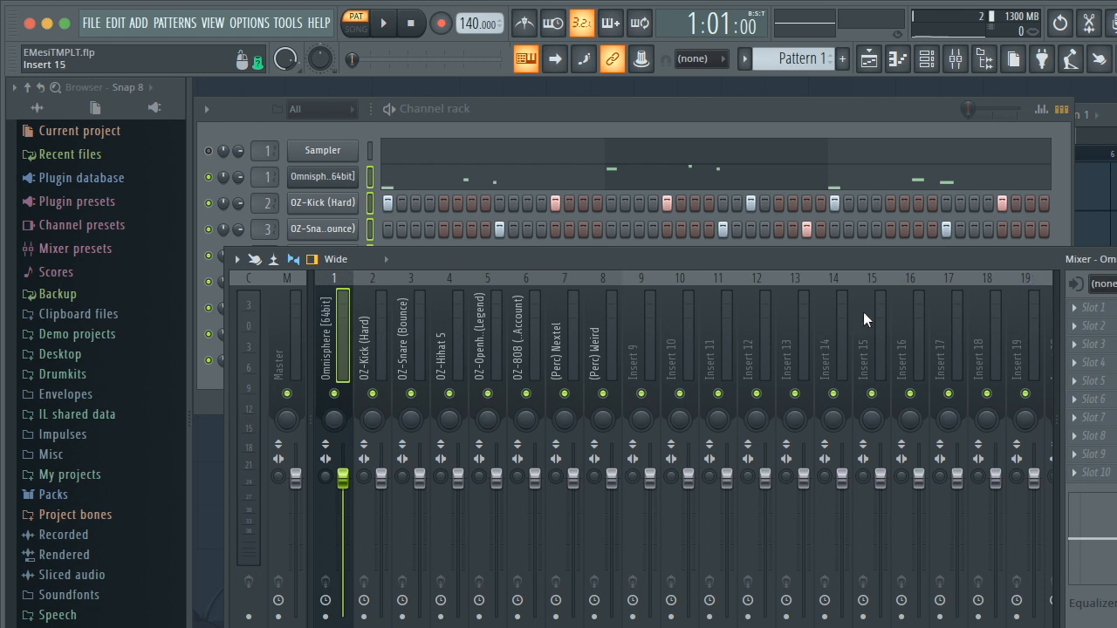
- Reposition the mixer and load Fruity parametric EQ 2 into Slot 1 of the Omnisphere track
drag(803, 255, 820, 364)
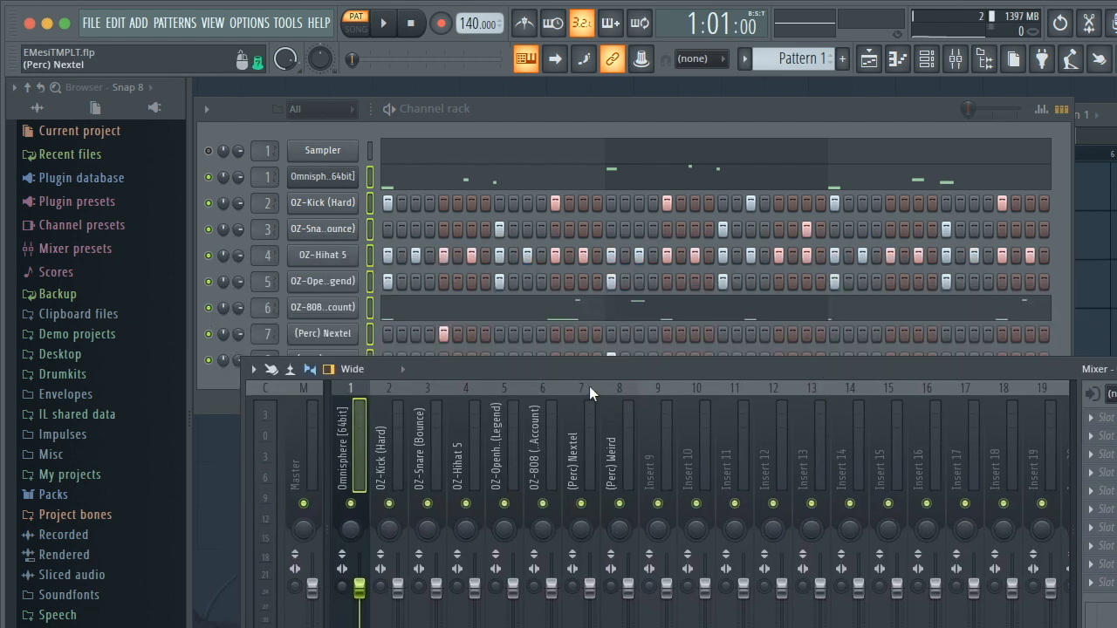
drag(590, 367, 549, 325)
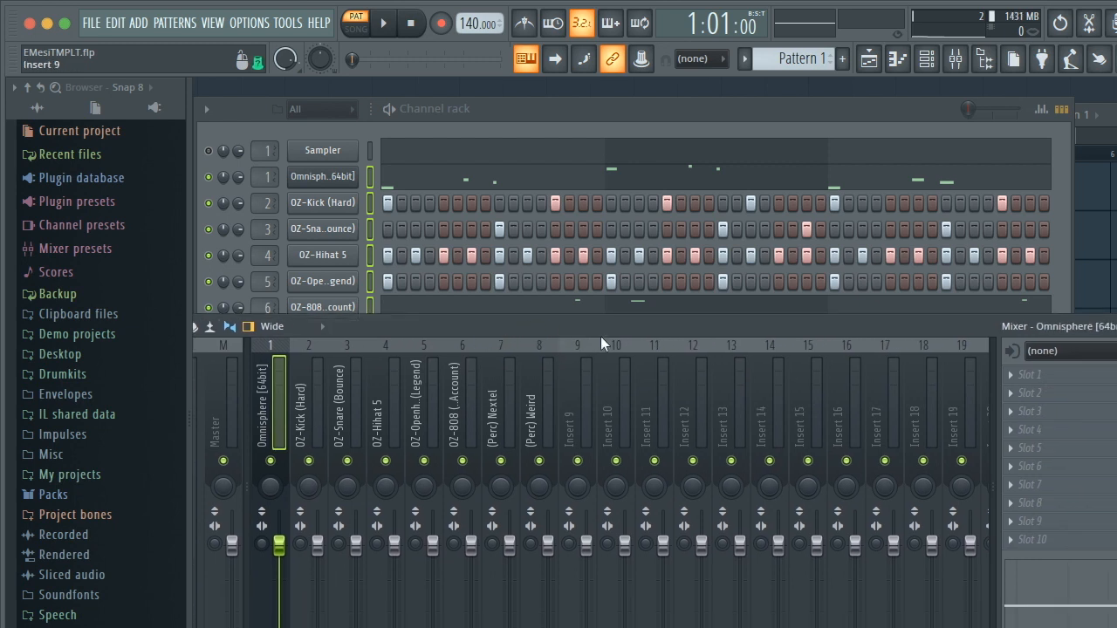
drag(417, 323, 457, 263)
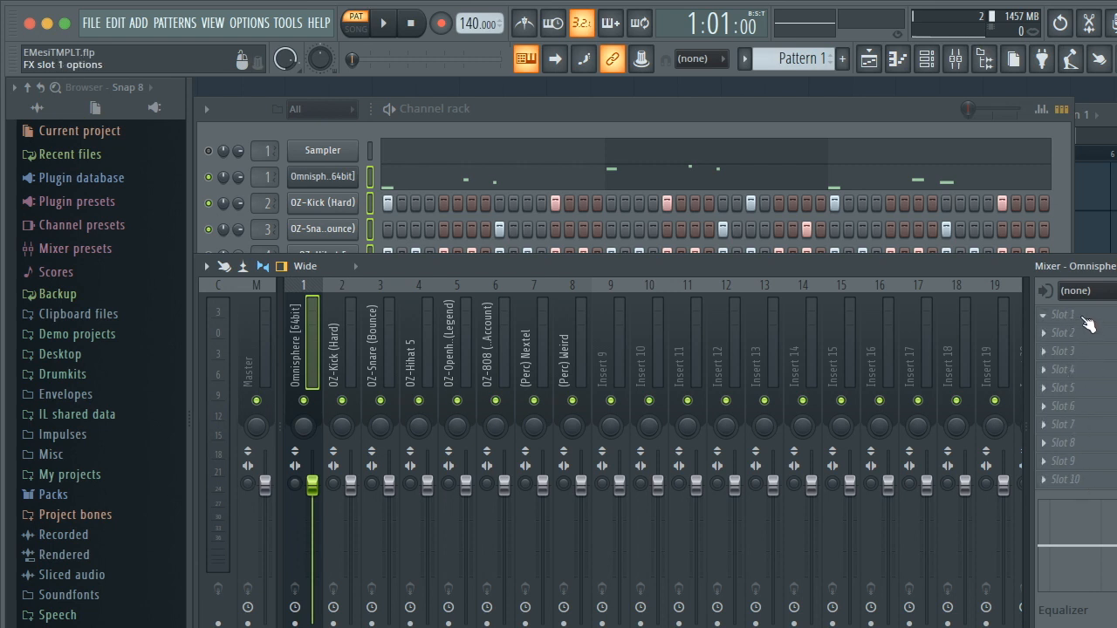
click(1086, 318)
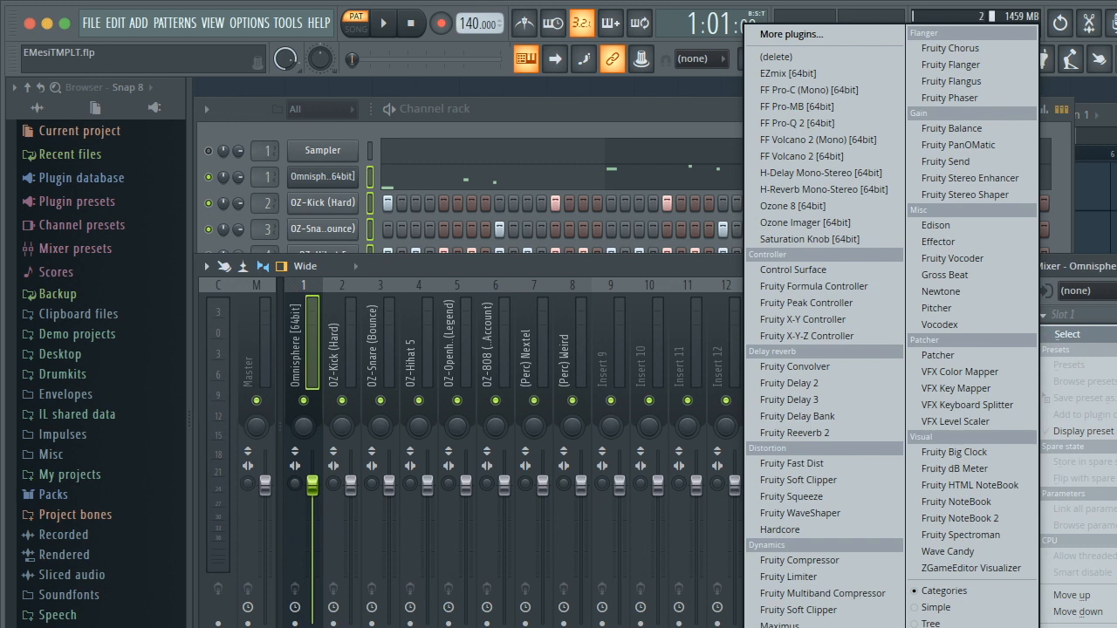
click(806, 626)
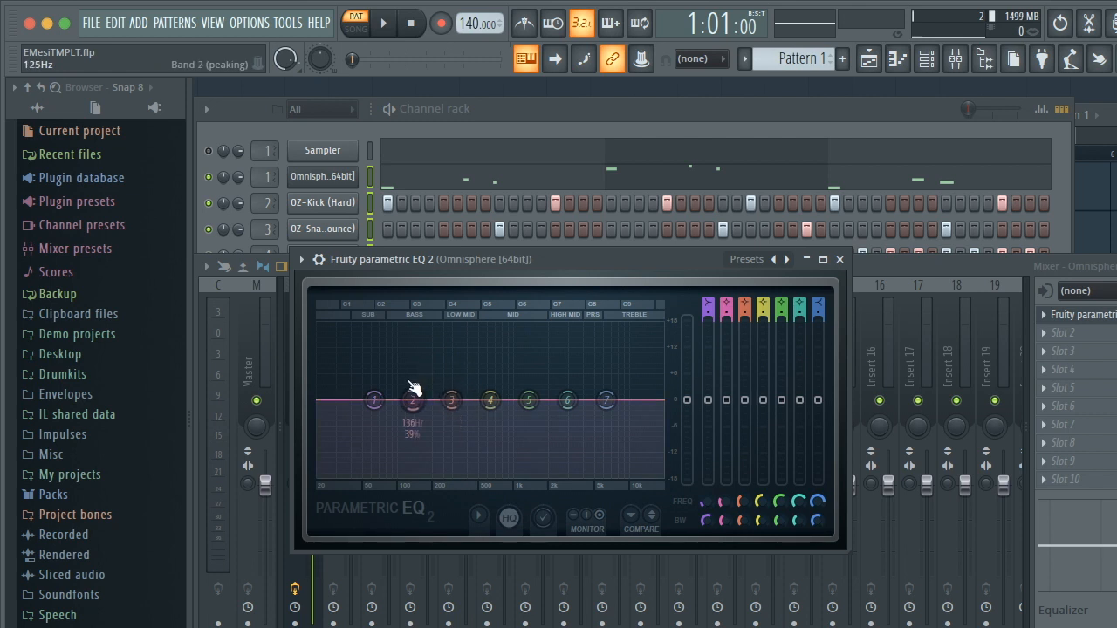
- During playback, cut EQ bands 1 and 7 on the Omnisphere track, slightly lower bands 4 and 5, close the EQ, and stop playback
key(space)
drag(375, 400, 424, 436)
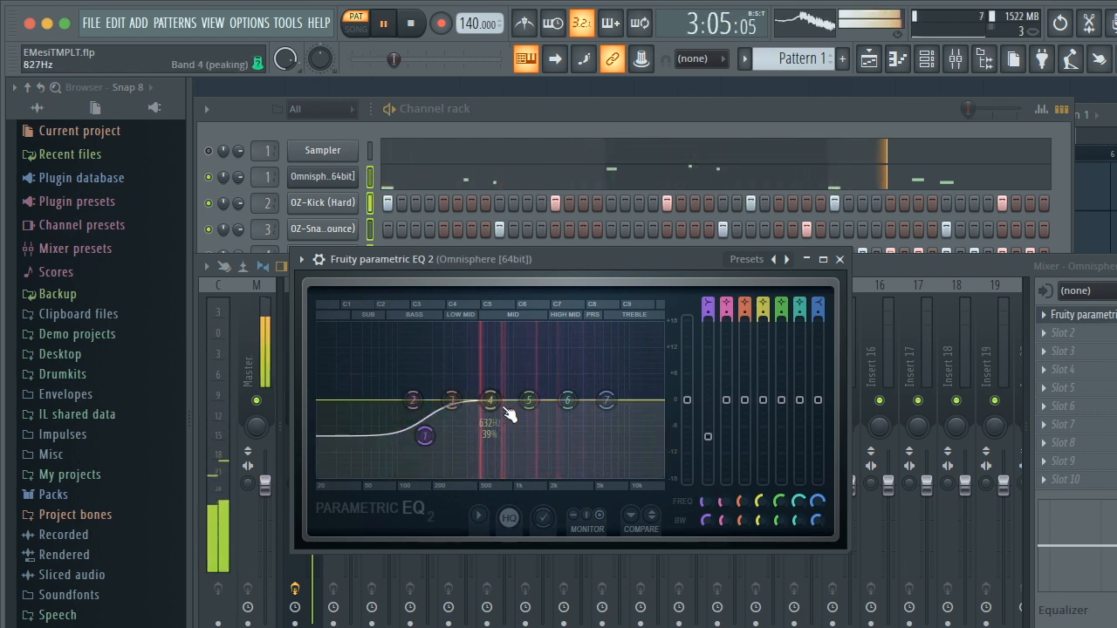
drag(608, 403, 583, 425)
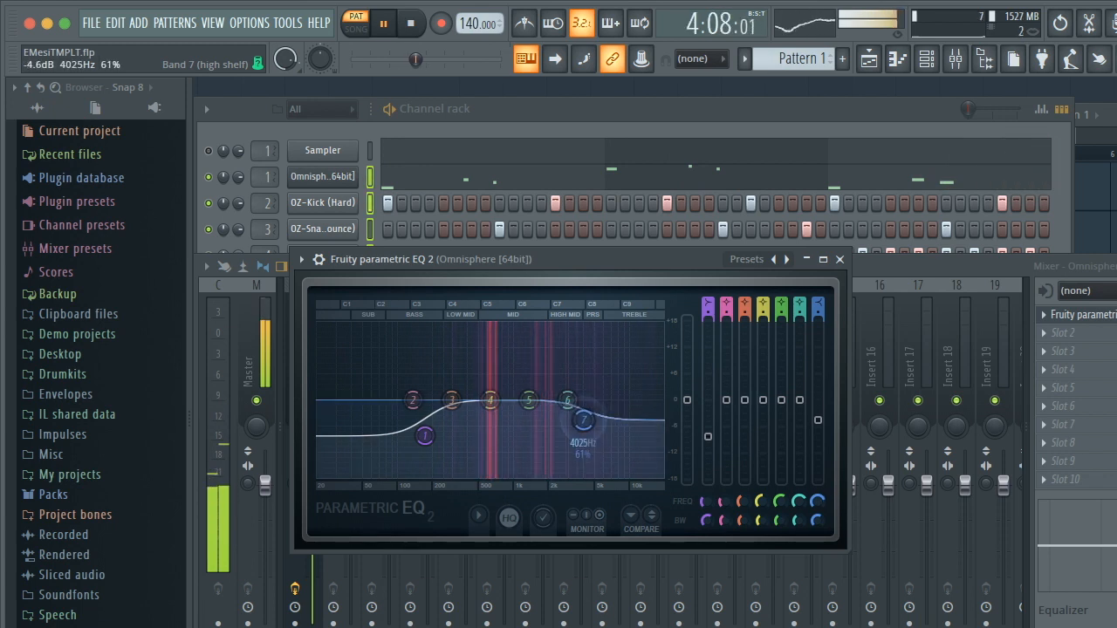
drag(491, 399, 530, 403)
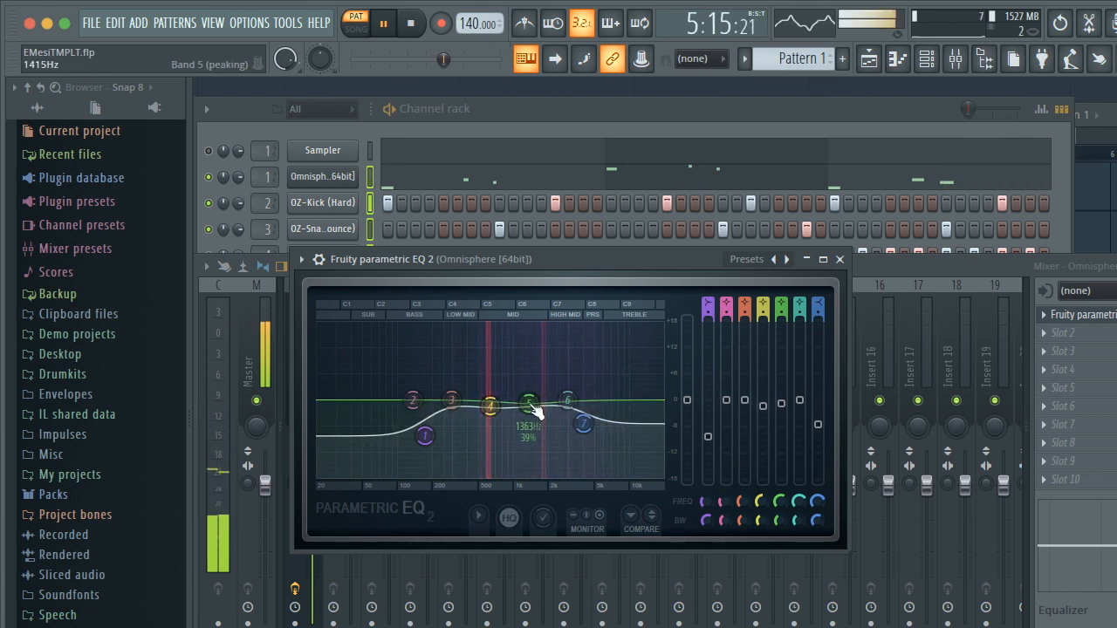
click(840, 259)
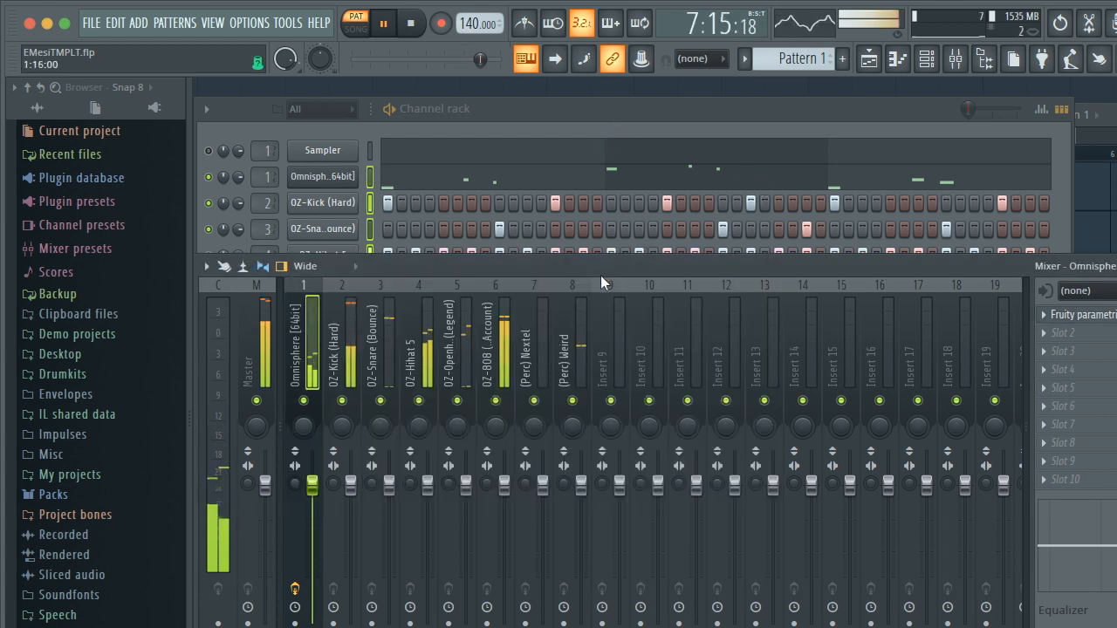
key(space)
- Move the mixer up and demonstrate muting, unmuting and soloing the Omnisphere track
drag(566, 267, 586, 231)
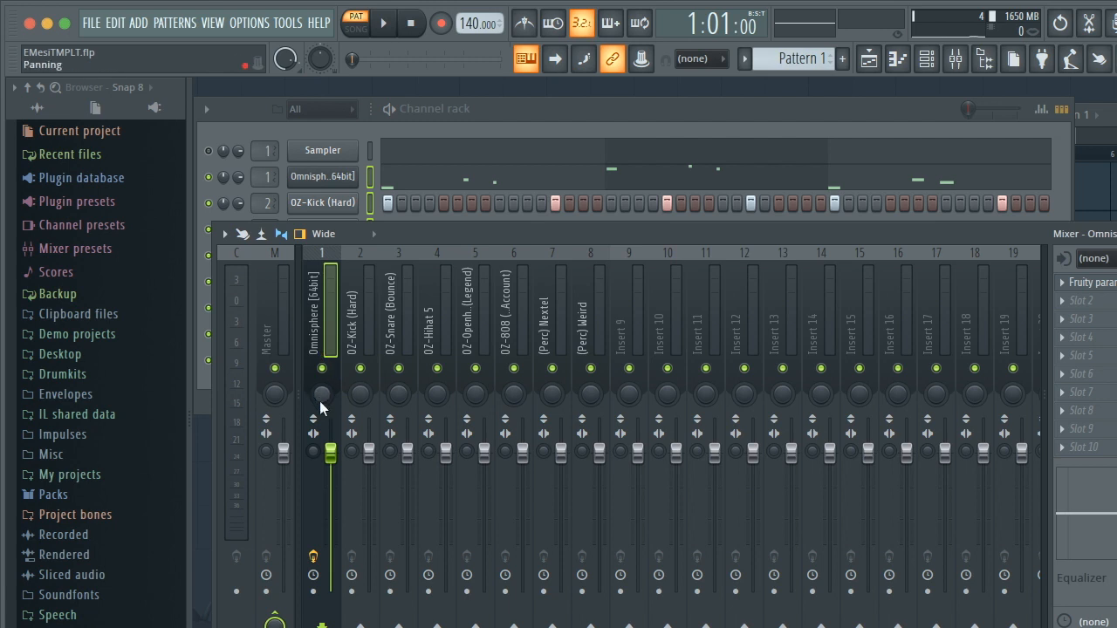
click(322, 368)
click(322, 369)
click(322, 368)
click(322, 368)
right_click(322, 368)
click(322, 368)
click(322, 368)
click(323, 369)
click(322, 369)
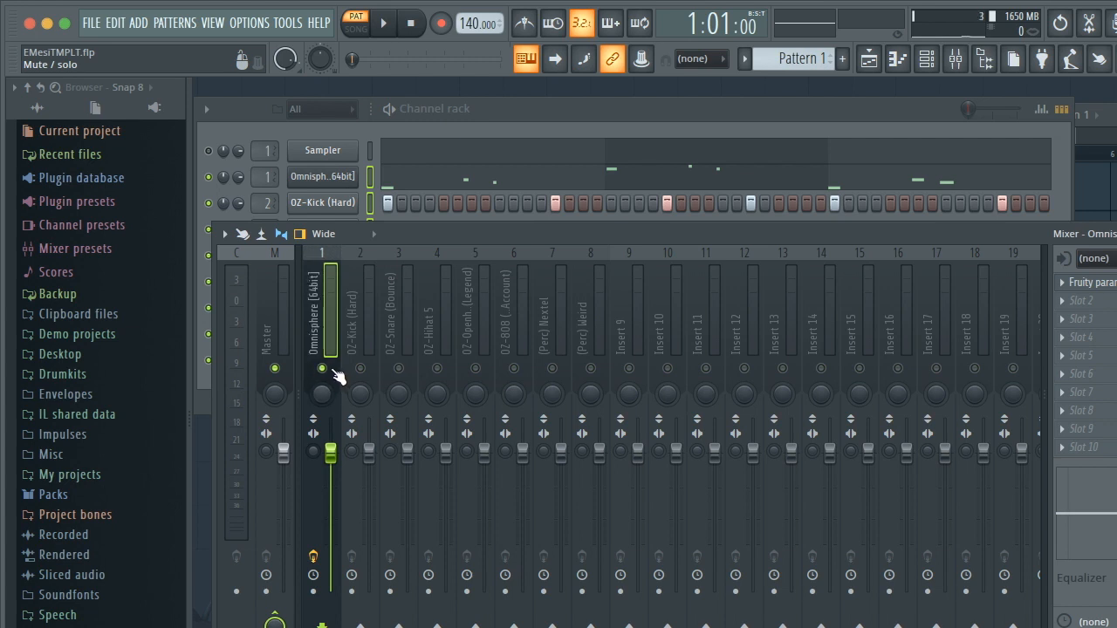
- Demonstrate soloing Omnisphere alone and together with OZ-Kick (Hard), and re-enable all mixer tracks
click(322, 368)
click(322, 368)
click(322, 368)
click(322, 368)
click(322, 368)
click(322, 368)
right_click(313, 340)
click(314, 348)
right_click(359, 370)
click(322, 369)
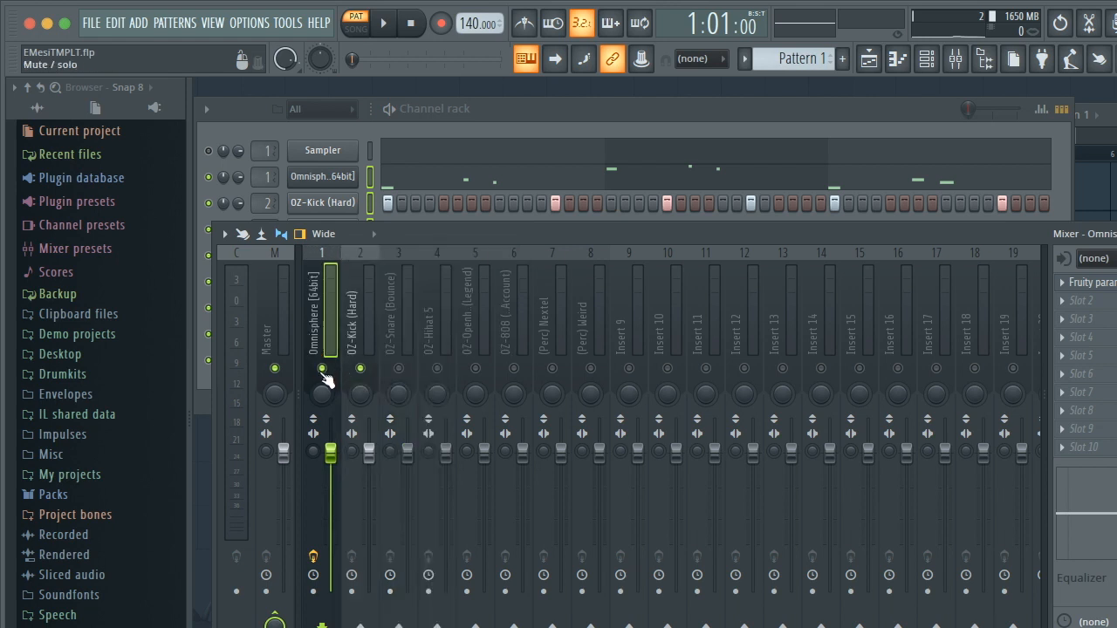
right_click(322, 370)
right_click(322, 369)
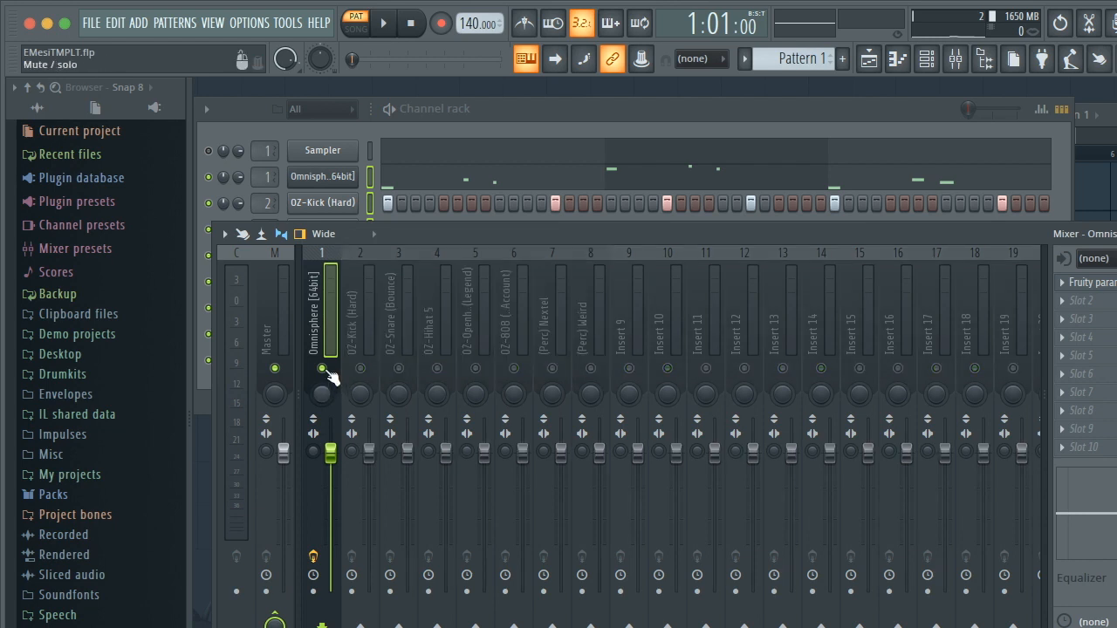
right_click(329, 377)
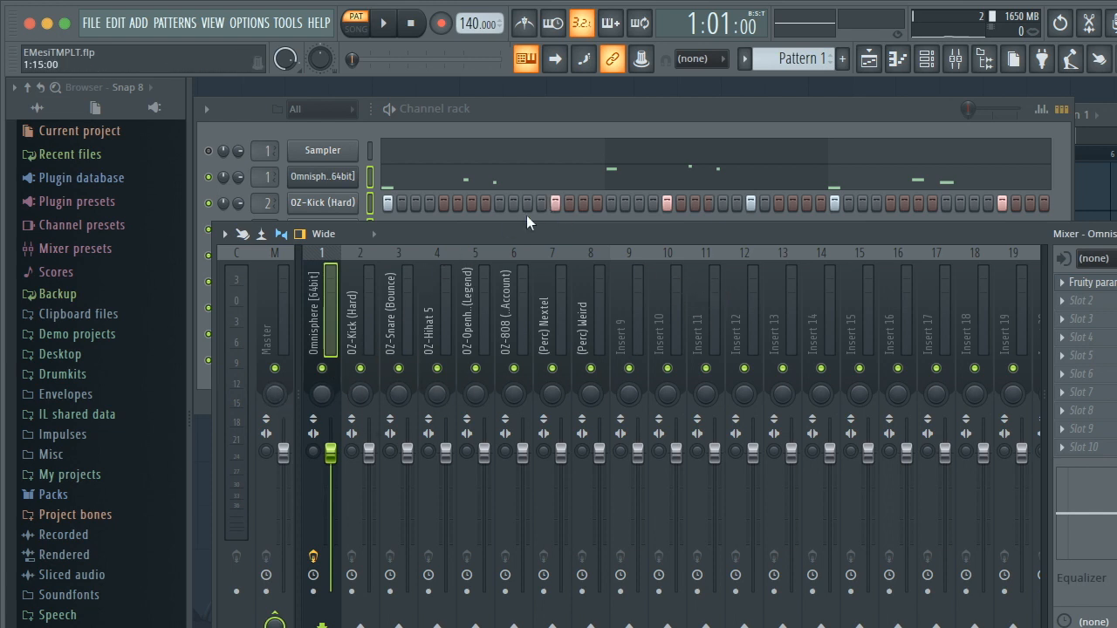
- Bring the channel rack forward, play the pattern to watch the channels trigger, and return to the mixer
click(258, 110)
key(space)
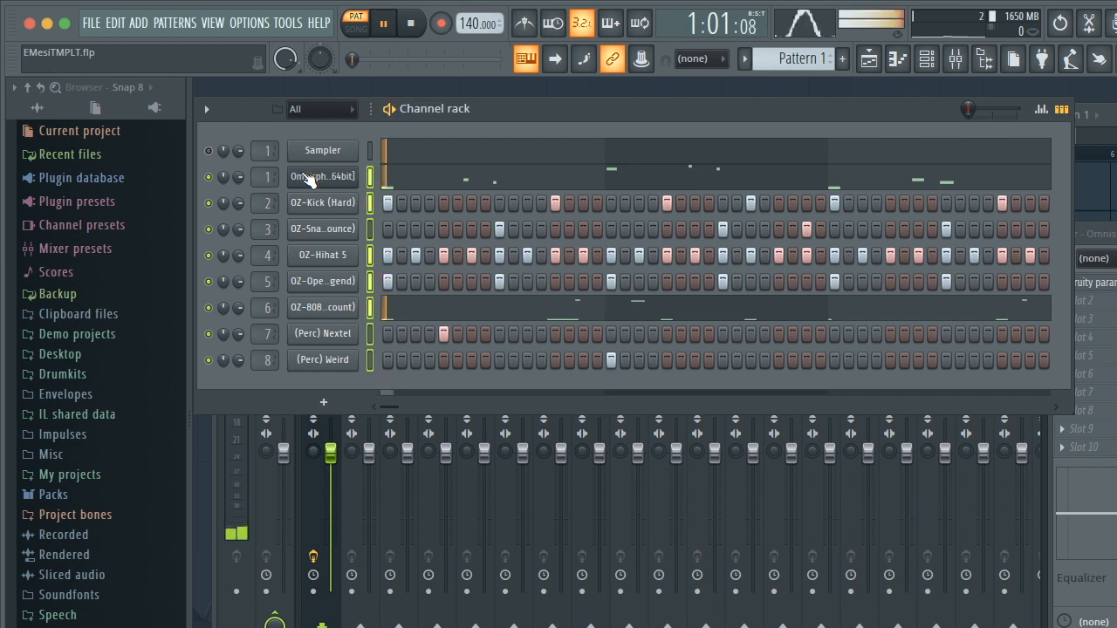
click(313, 514)
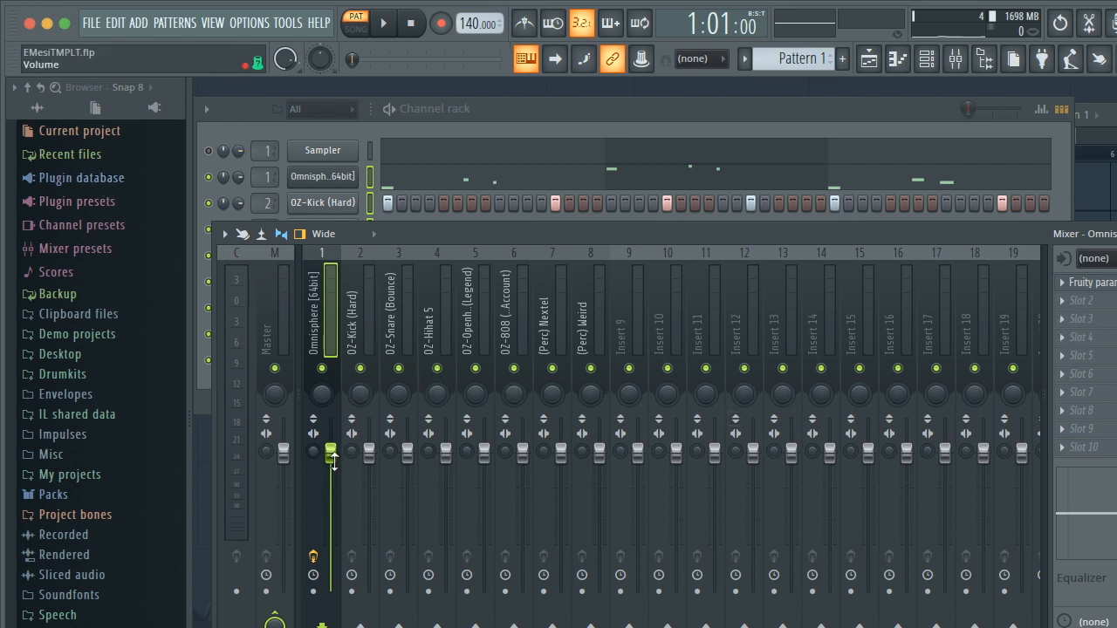
- Lower the faders of mixer tracks 1 to 8 during playback, with Omnisphere at about 94%, and stop playback
key(space)
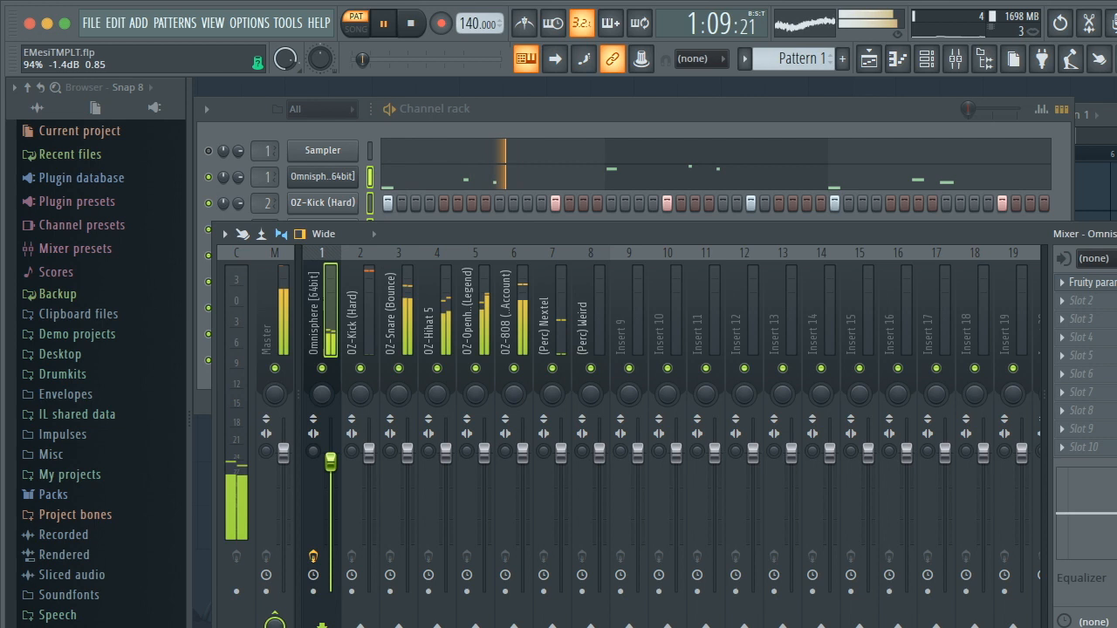
drag(369, 450, 599, 461)
key(space)
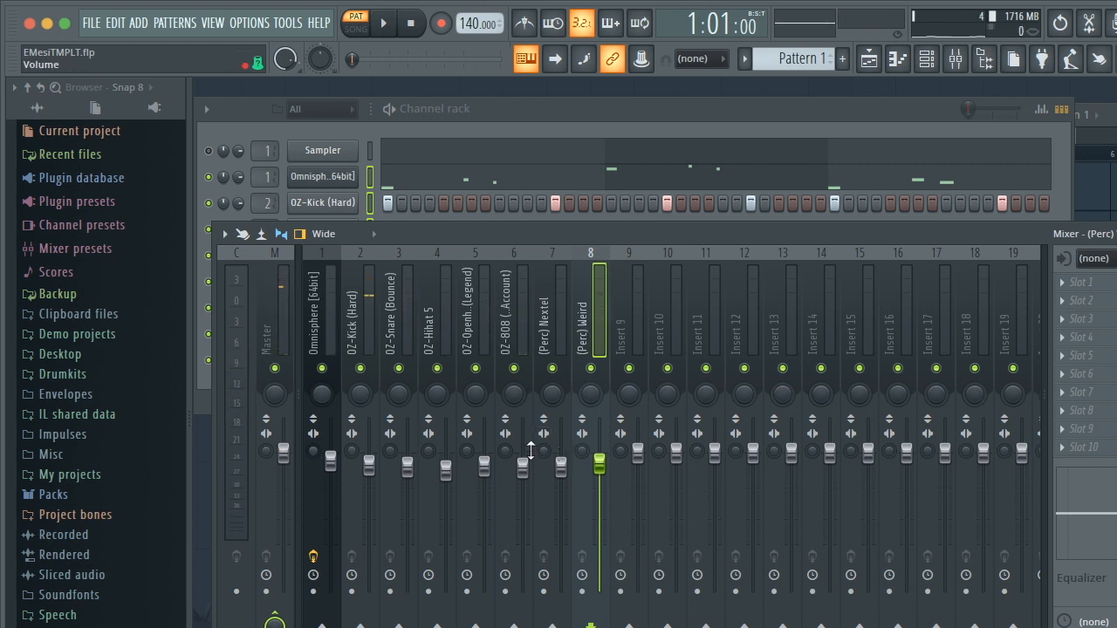
- Adjust the stereo separation of (Perc) Nextel and (Perc) Weird in opposite directions, lower both faders, and play the pattern
click(543, 450)
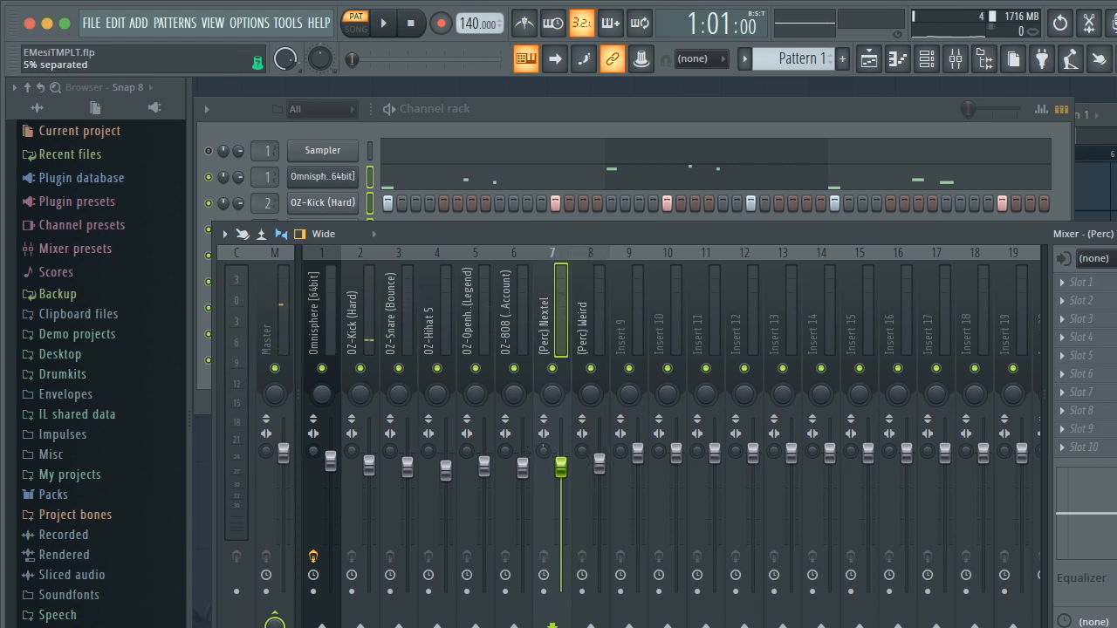
click(583, 460)
drag(583, 454, 563, 479)
key(space)
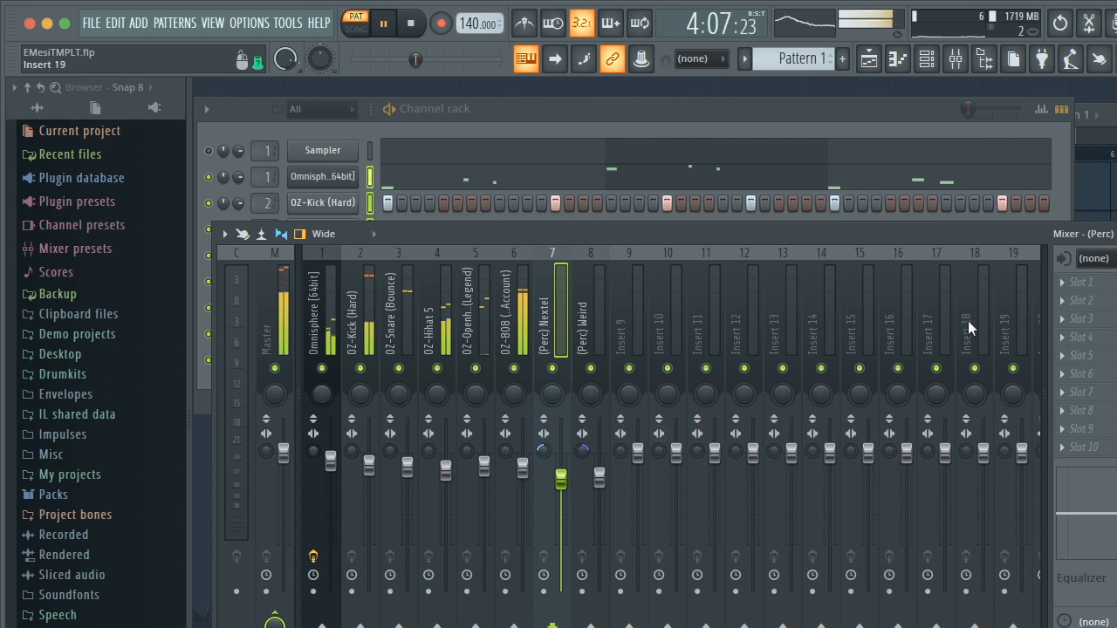
- Load Fruity Reeverb 2 into Slot 1 of (Perc) Nextel, close it, and lower the (Perc) Nextel and (Perc) Weird faders further
click(1079, 284)
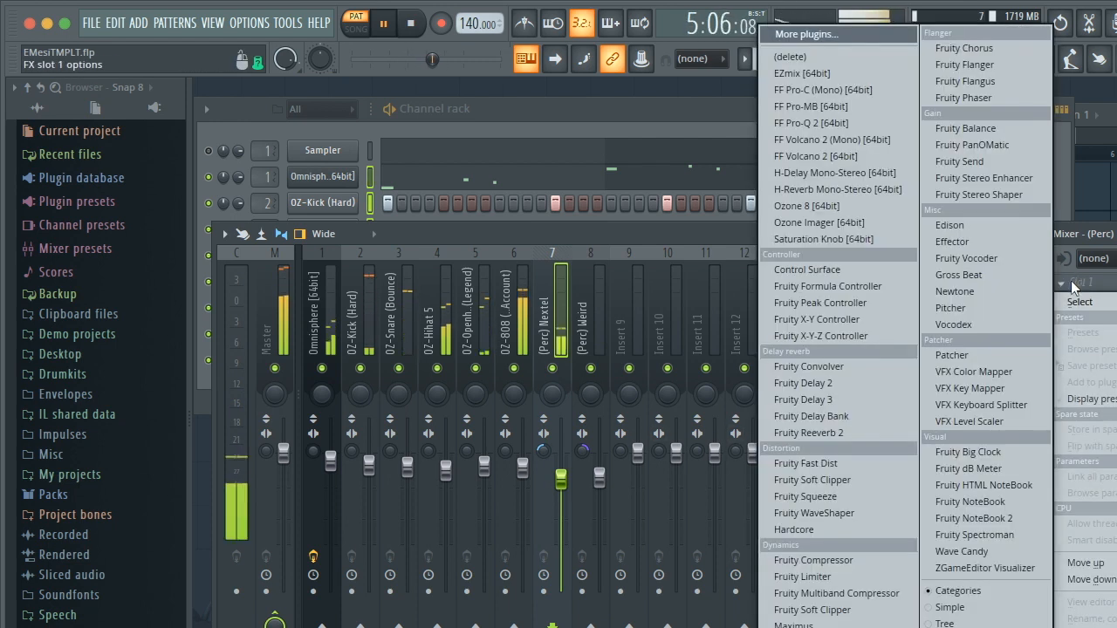
click(826, 432)
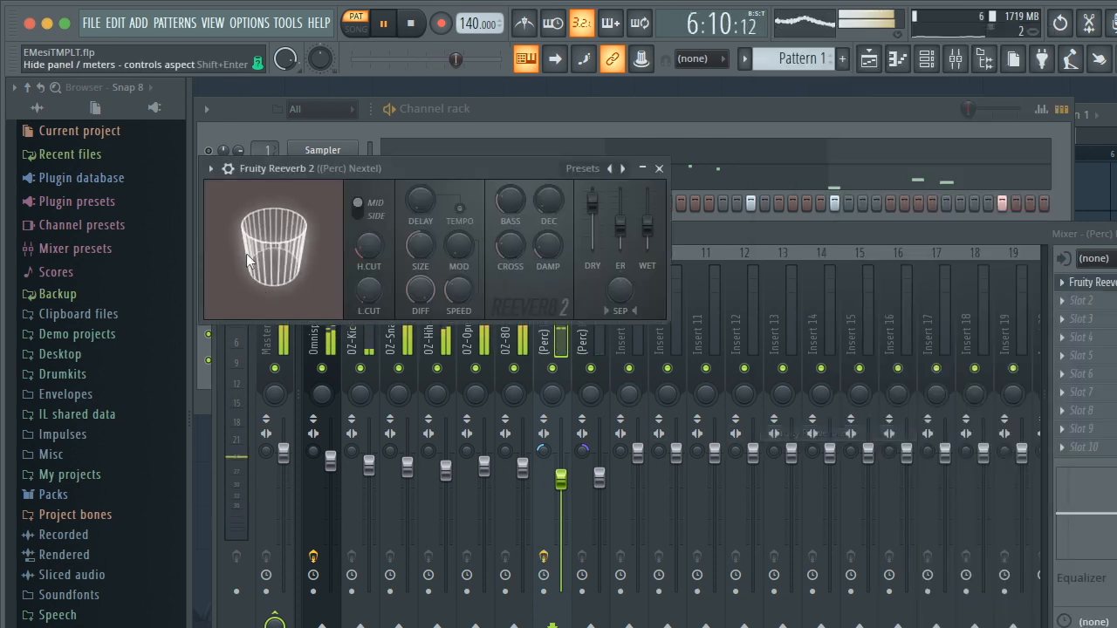
click(658, 168)
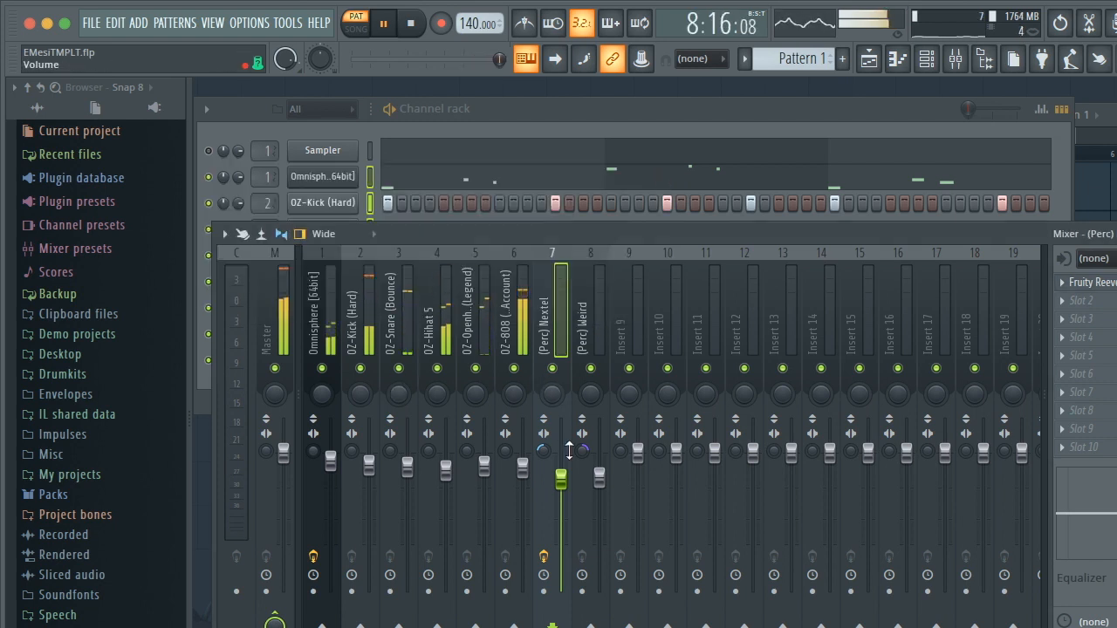
drag(561, 478, 599, 485)
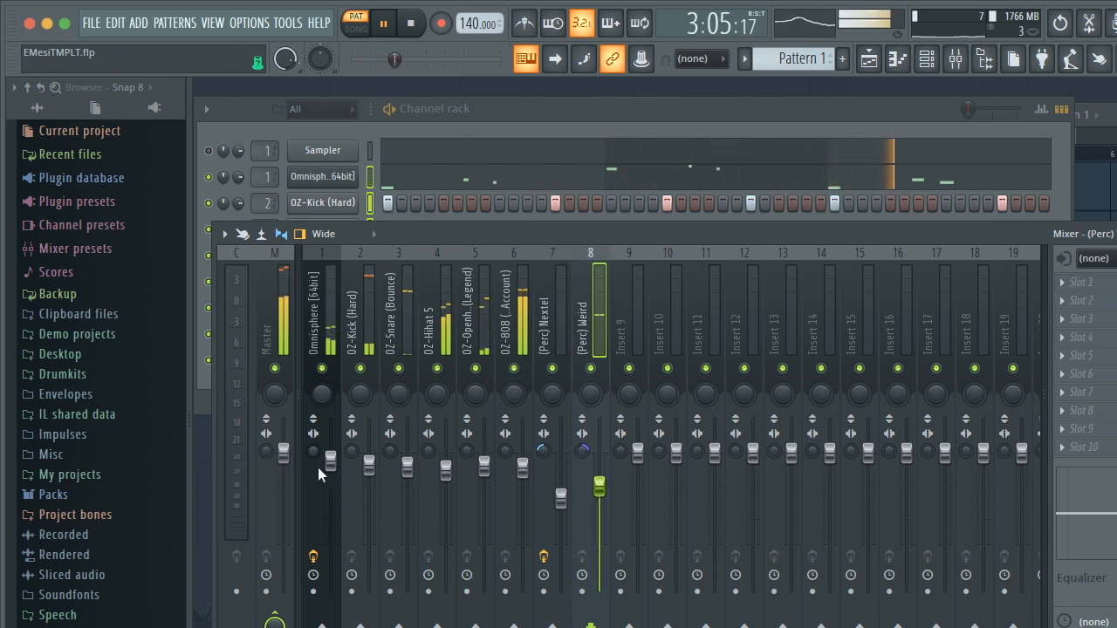
- Select the OZ-Kick (Hard) mixer track, stop playback, and move the mixer window below the channel rack
click(369, 466)
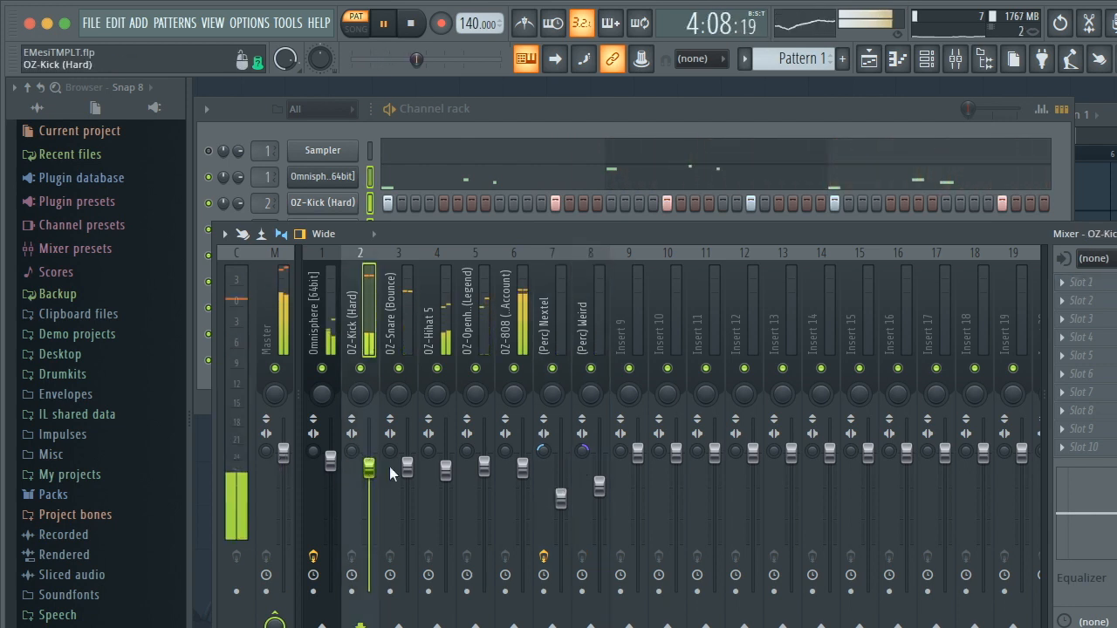
key(space)
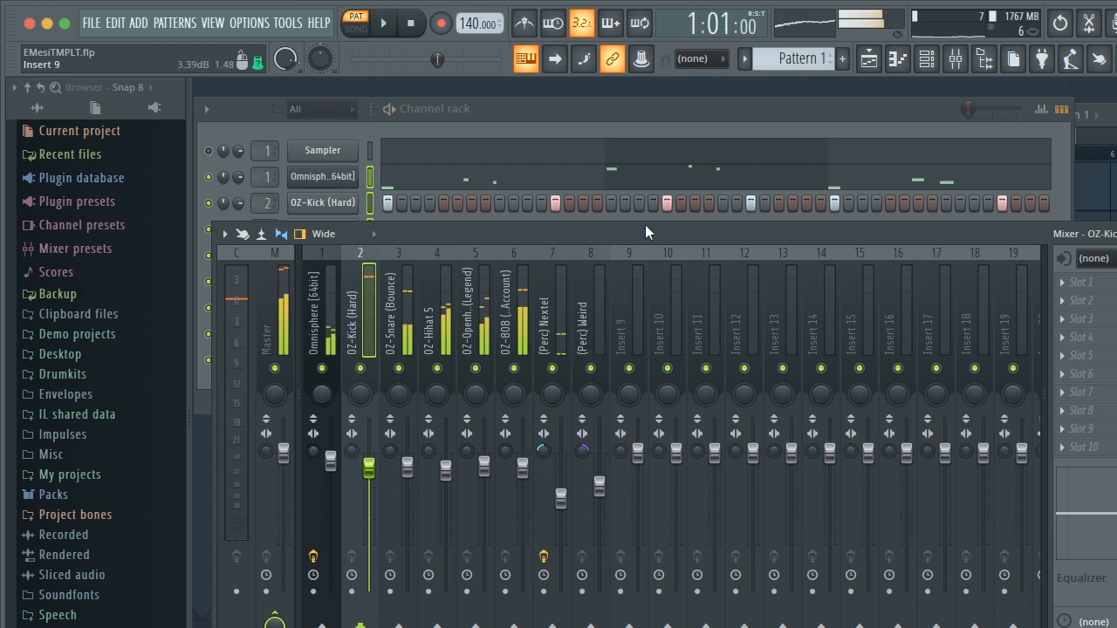
click(691, 103)
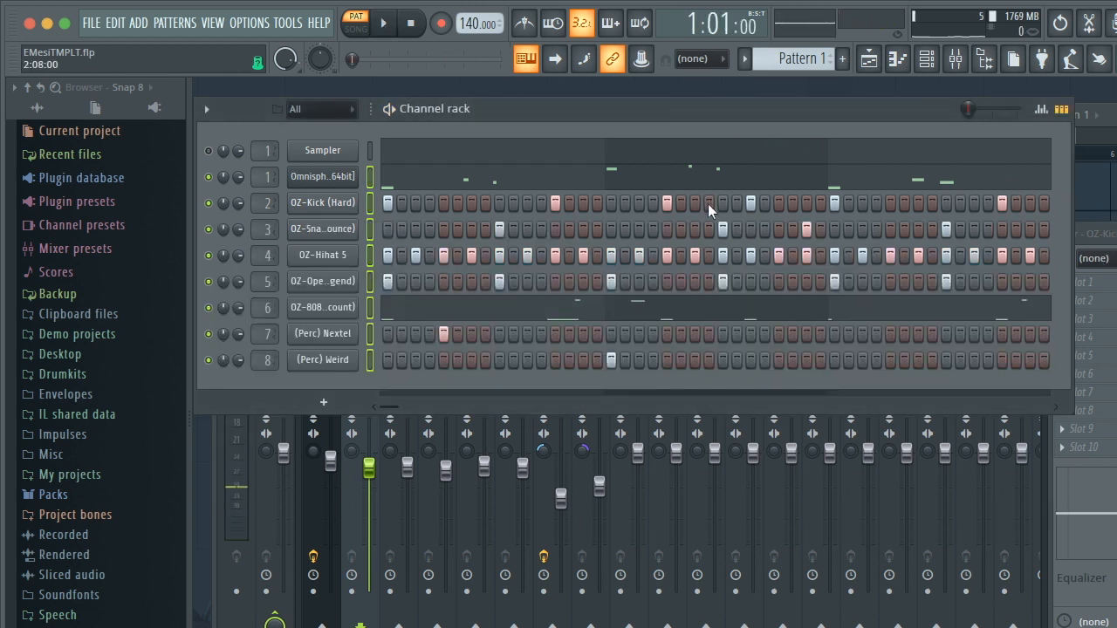
drag(1112, 233, 1094, 410)
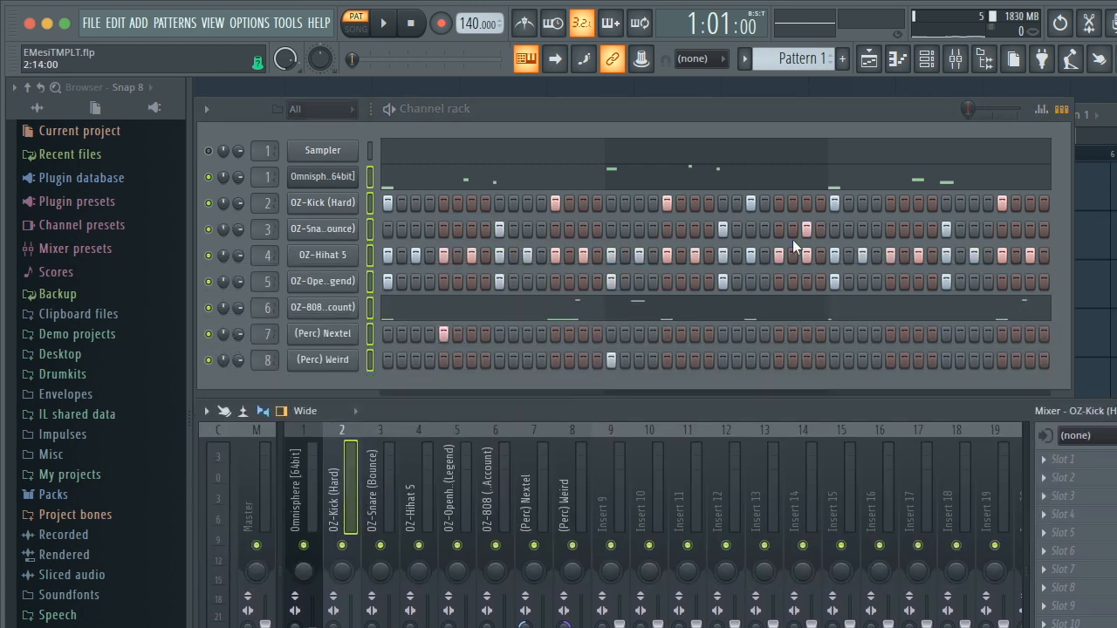
- Split Pattern 1 by channel so each instrument gets its own pattern
click(668, 109)
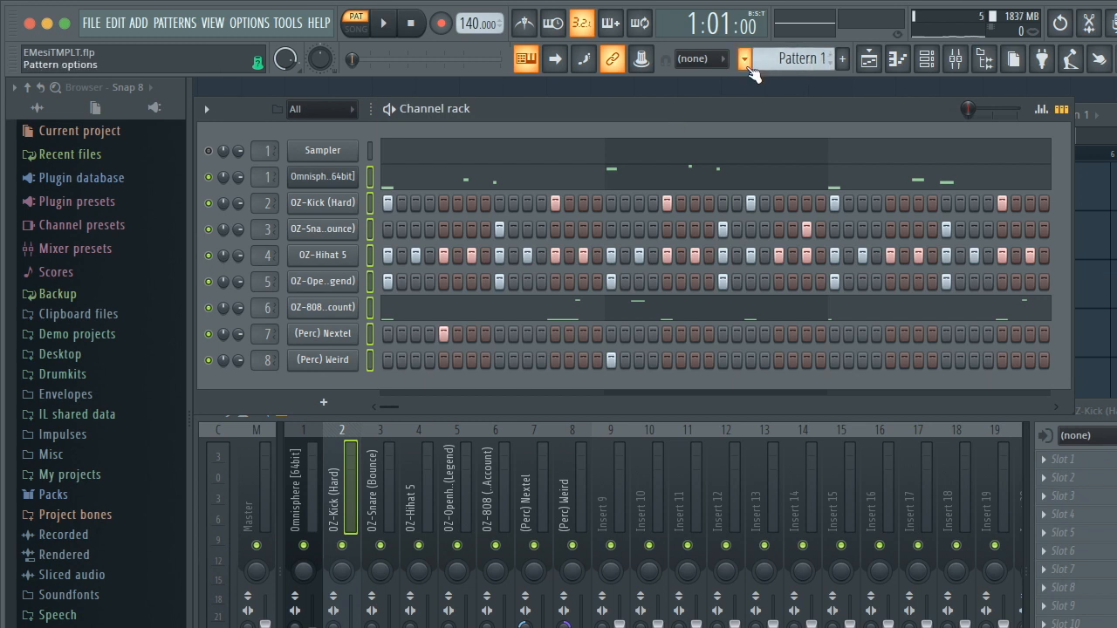
click(746, 61)
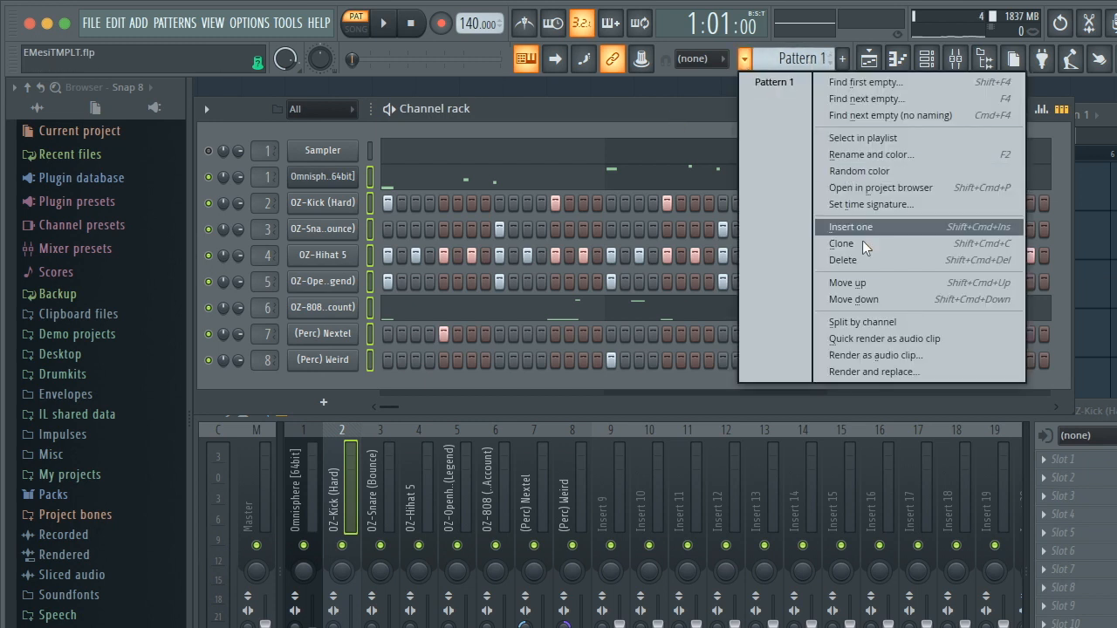
click(872, 322)
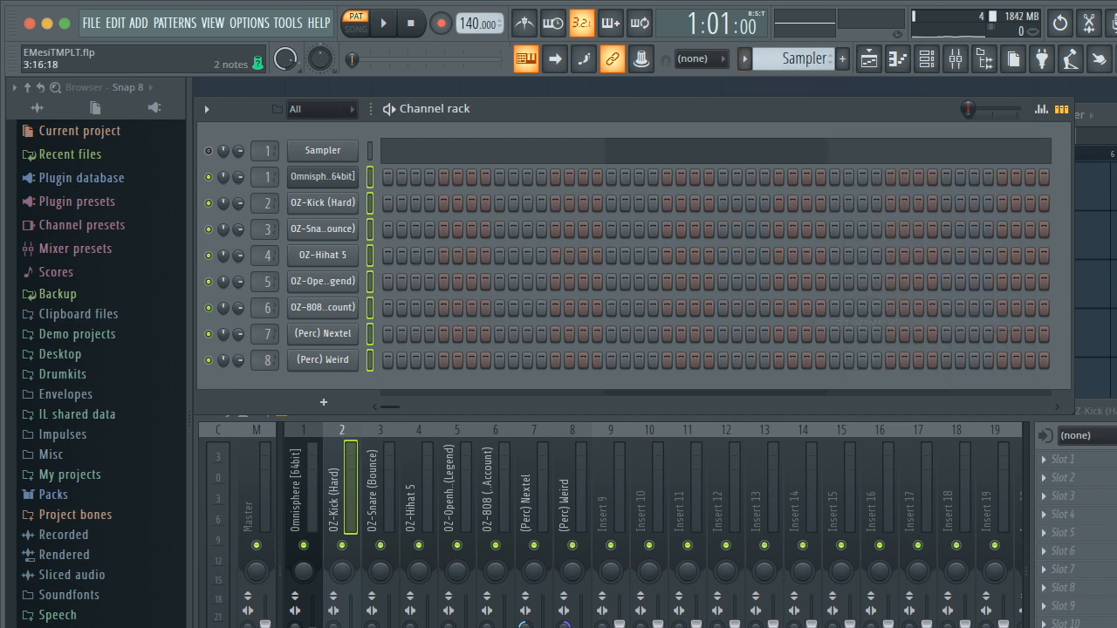
- Open the playlist and maximize its window
key(F5)
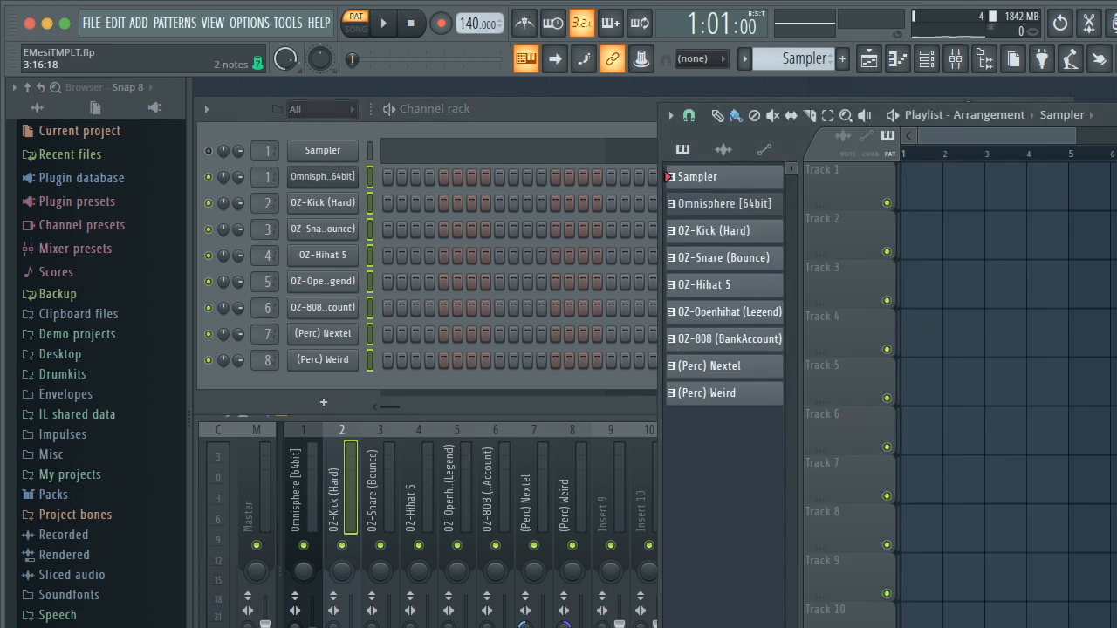
drag(1091, 114, 874, 96)
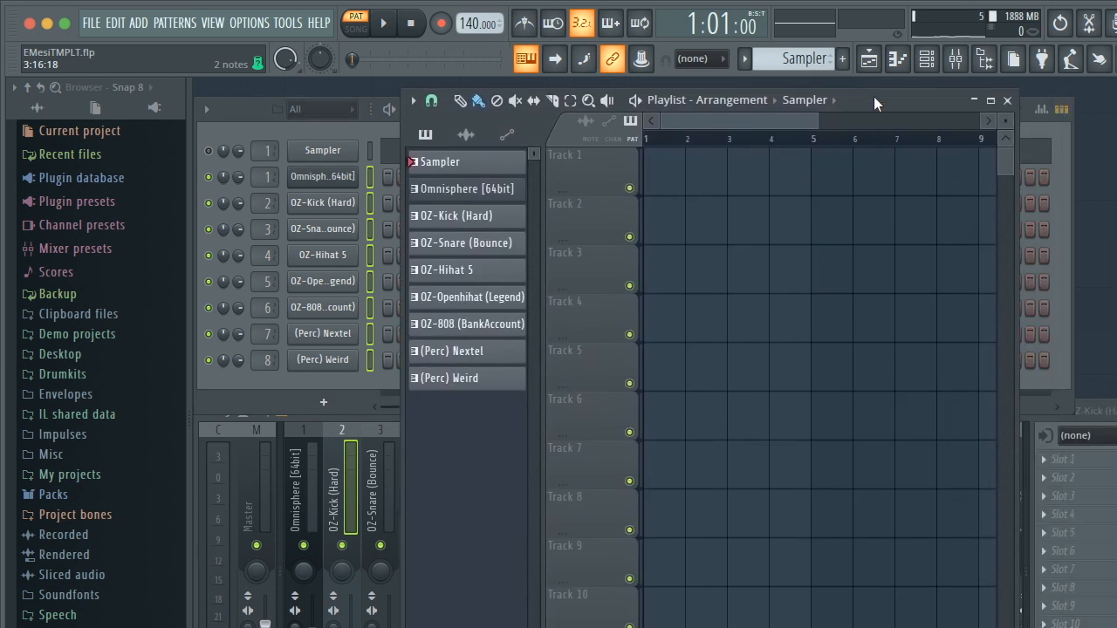
click(990, 100)
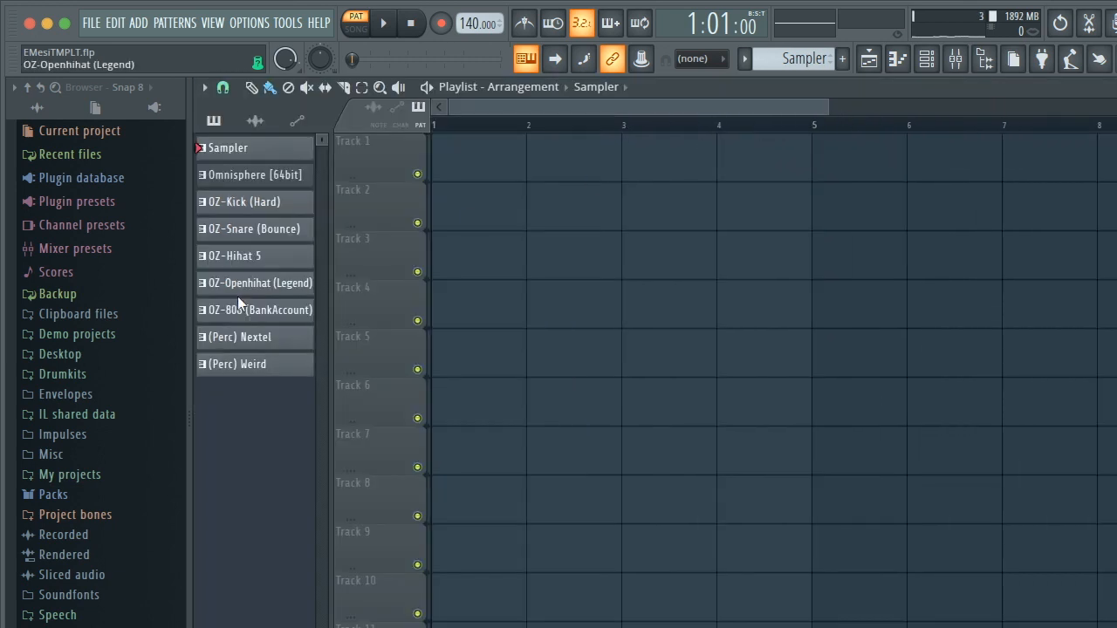
- Place the Omnisphere, OZ-Kick, OZ-Snare, OZ-Hihat 5, OZ-Openhihat and OZ-808 patterns at bar 1 on playlist Tracks 1 to 6, in that order
scroll(491, 274, down, 2)
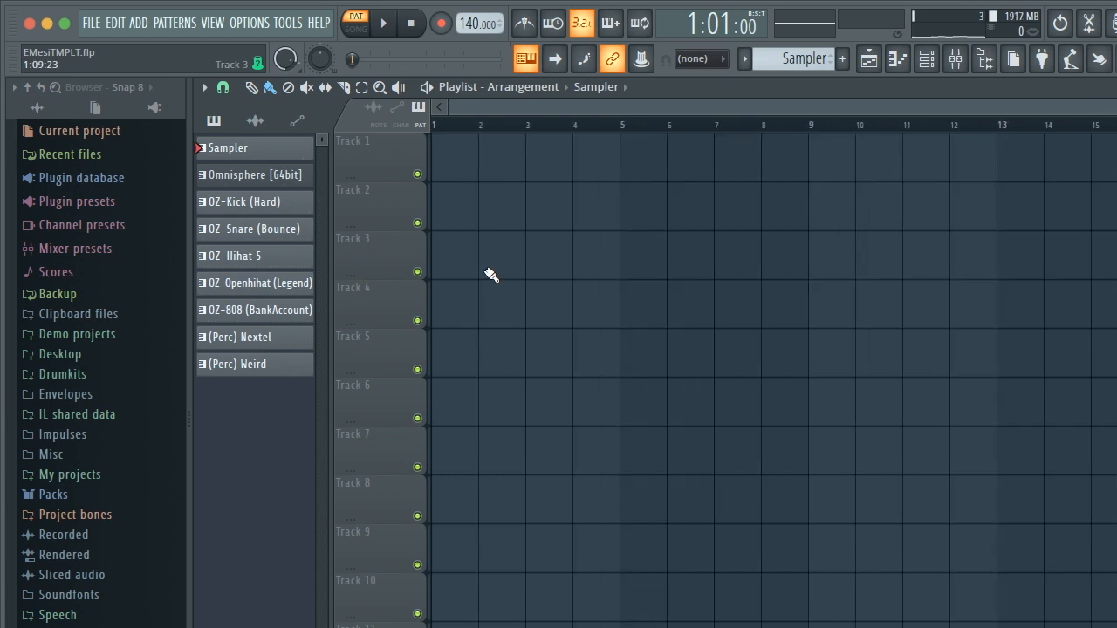
click(222, 178)
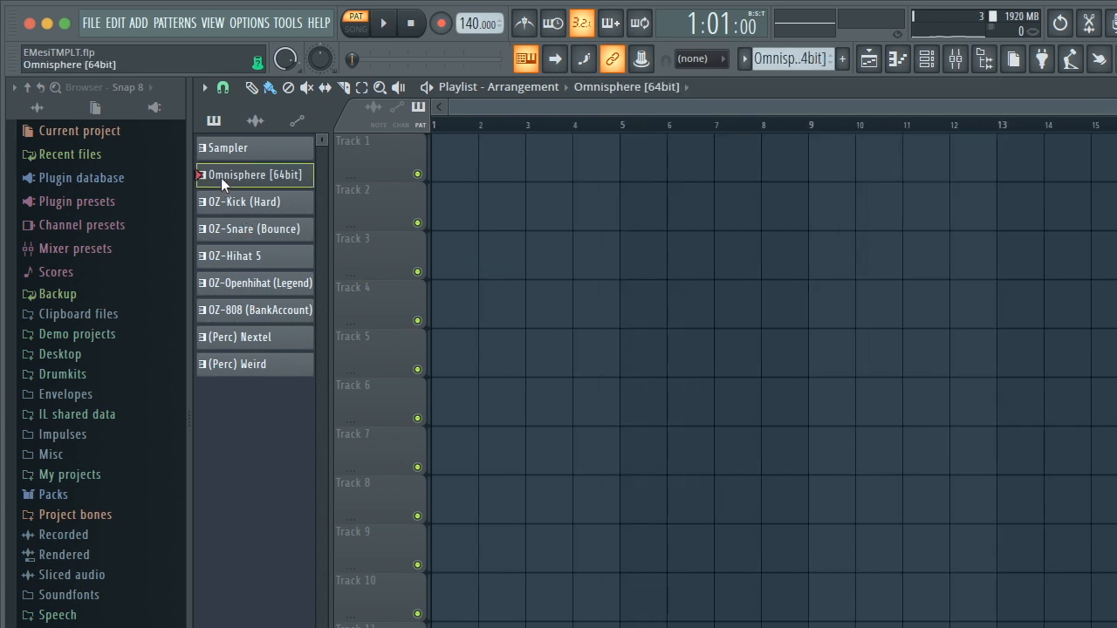
drag(217, 172, 441, 154)
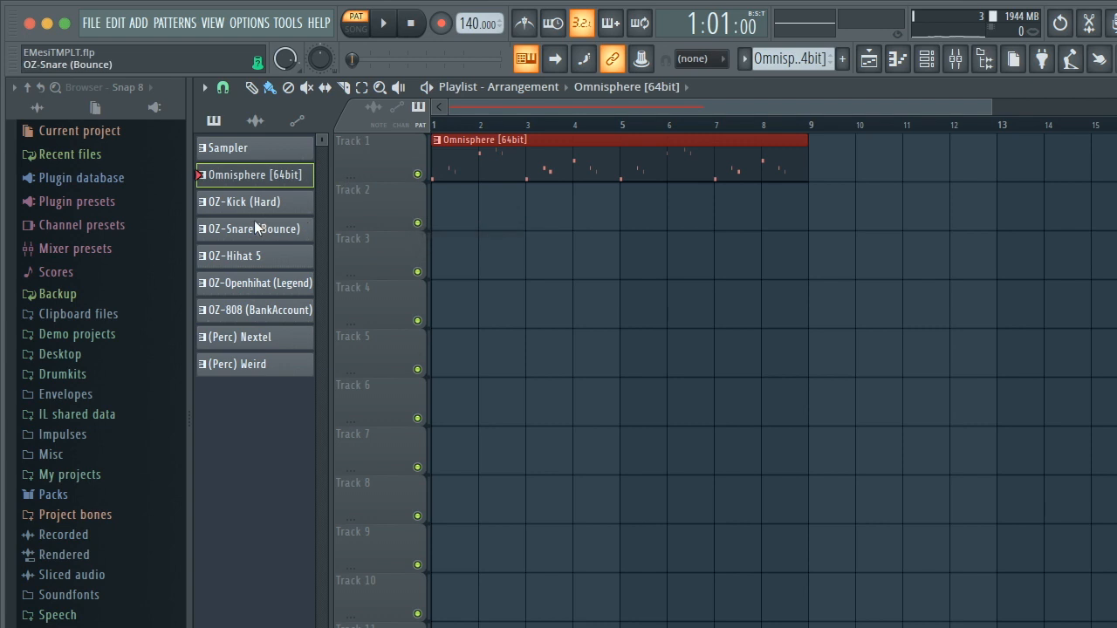
drag(228, 202, 455, 215)
drag(248, 229, 451, 258)
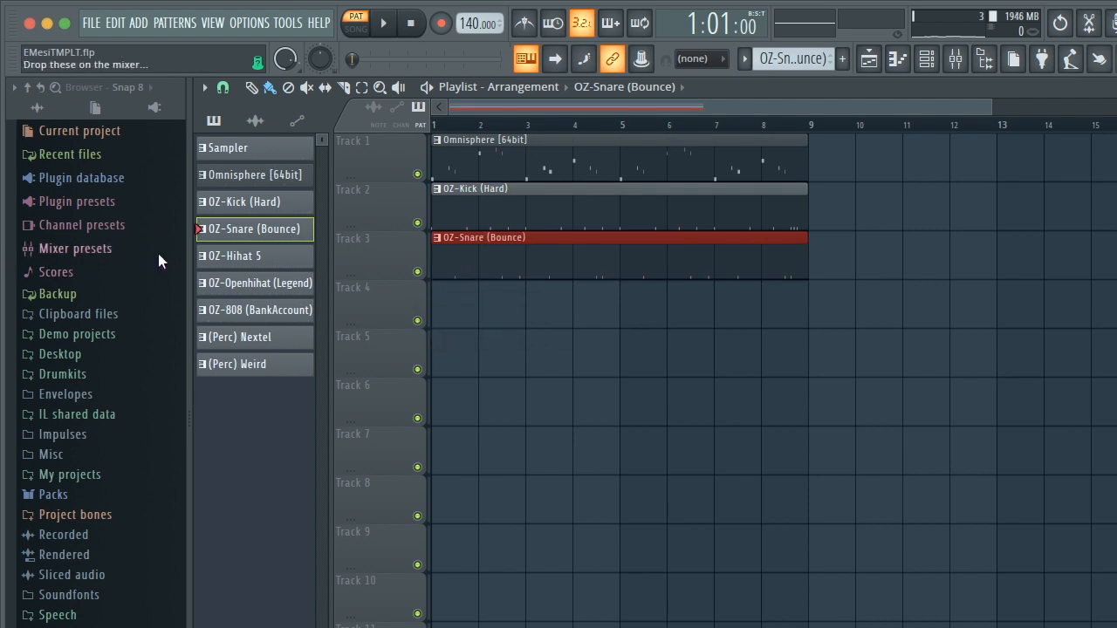
drag(234, 255, 443, 321)
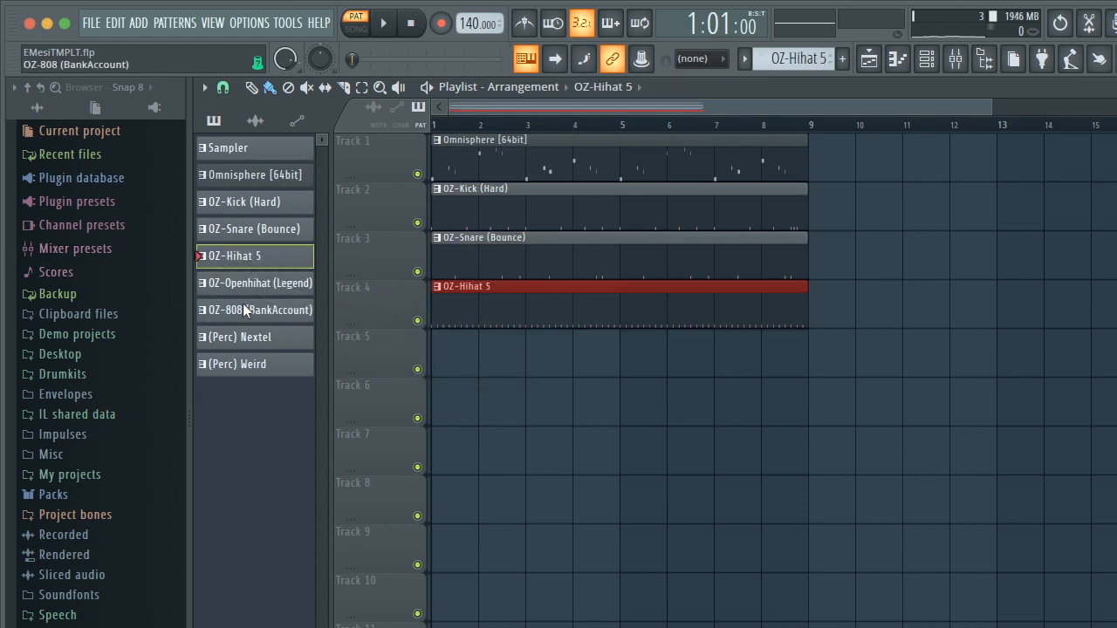
drag(252, 285, 453, 359)
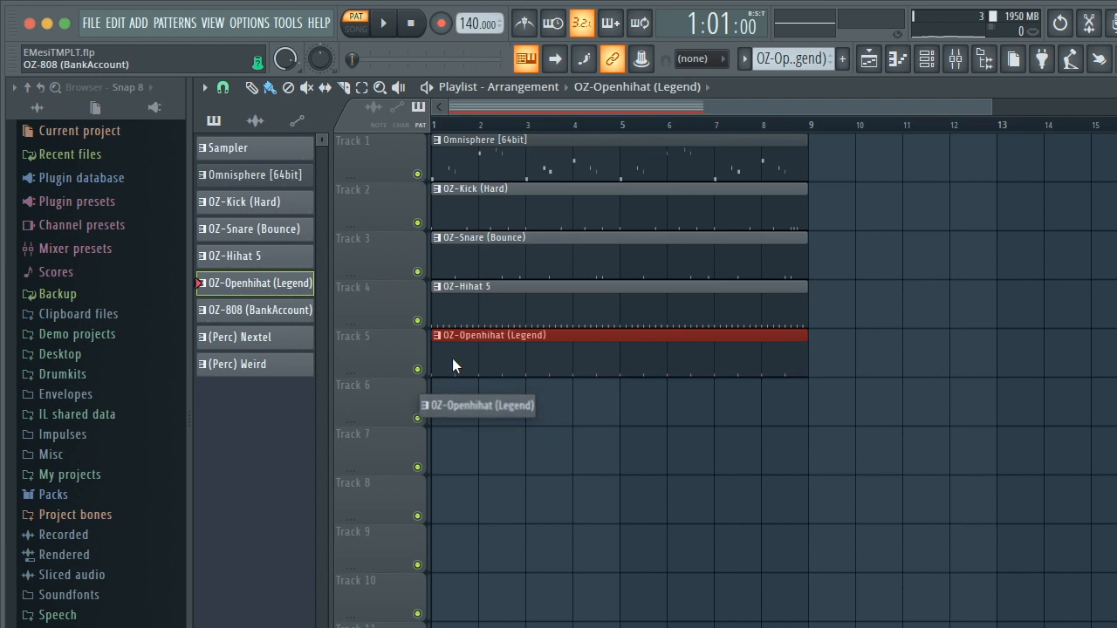
drag(203, 314, 472, 401)
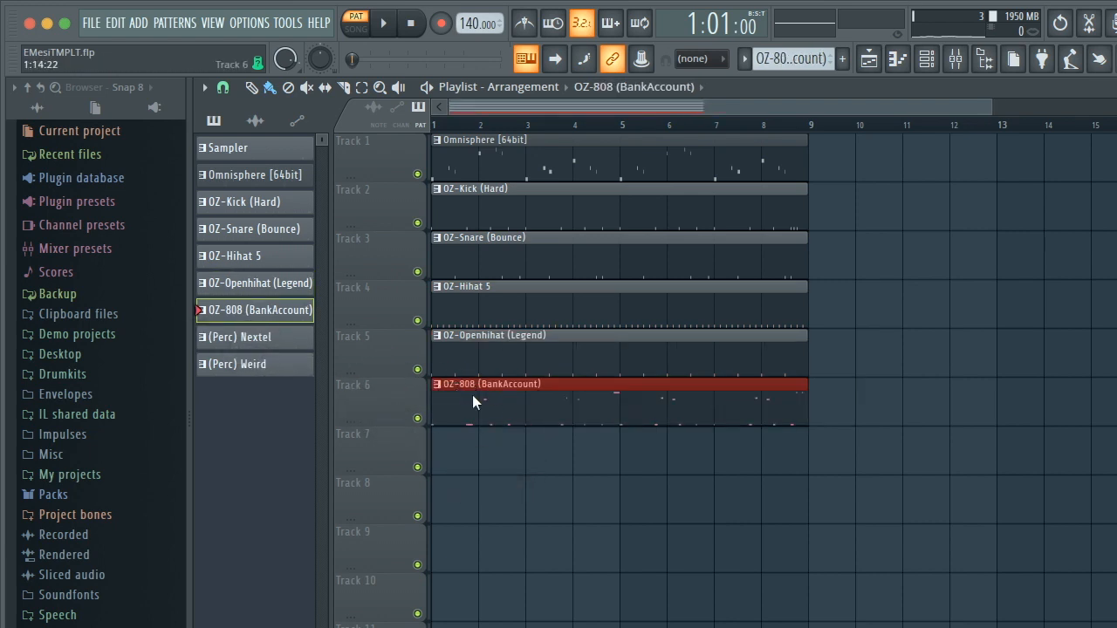
- Place (Perc) Nextel on Track 7 and (Perc) Weird on Track 8 at bar 1, and extend both clips to 8 bars
drag(262, 349, 436, 460)
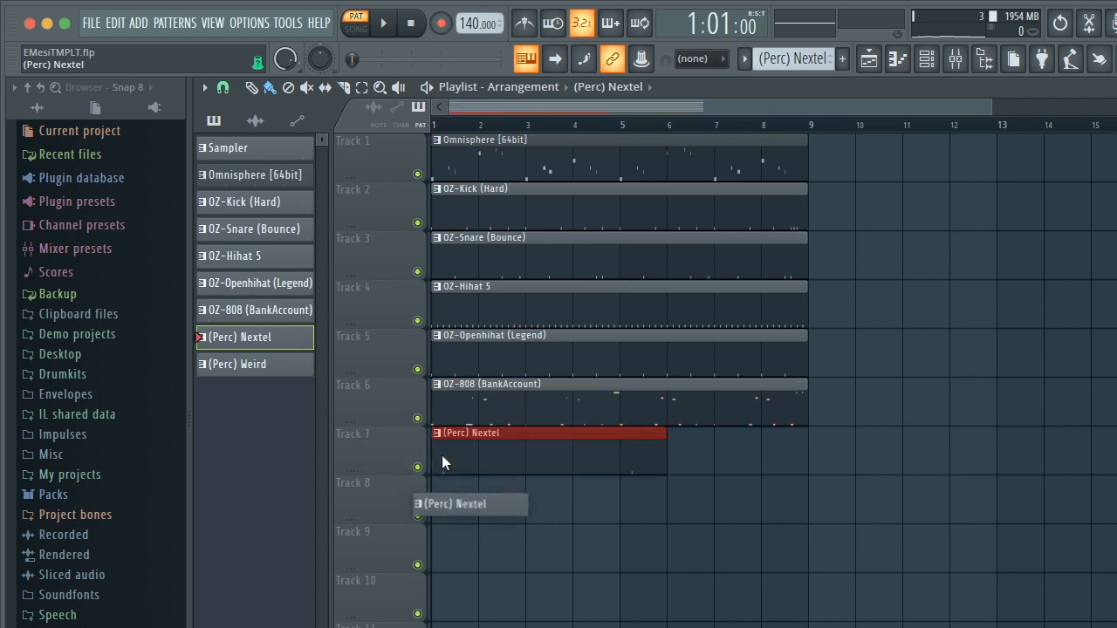
drag(251, 364, 440, 504)
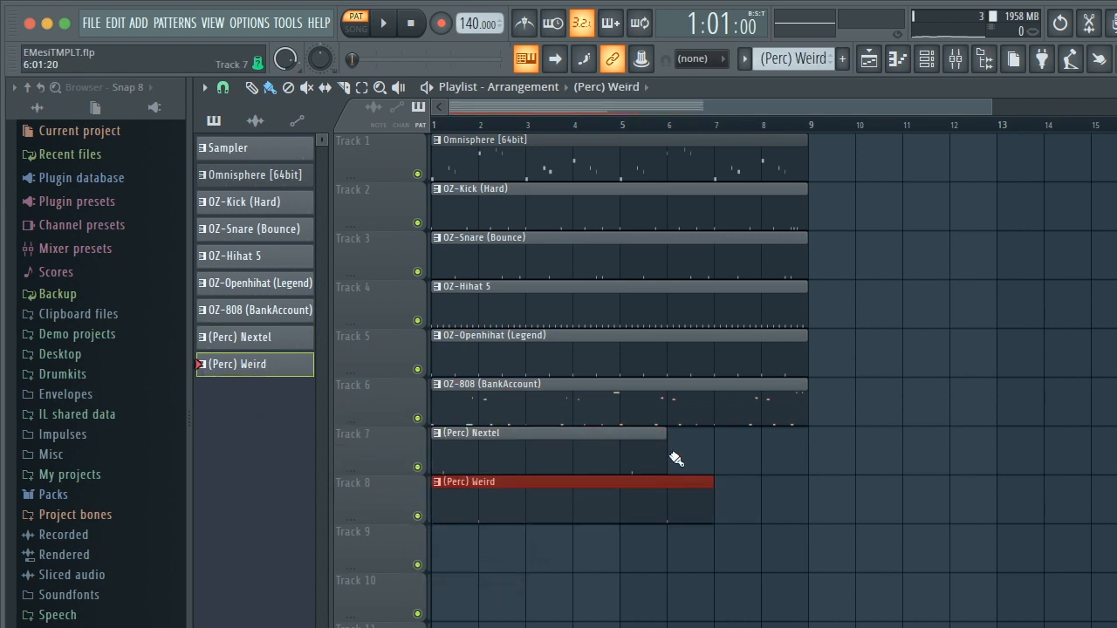
drag(664, 458, 800, 463)
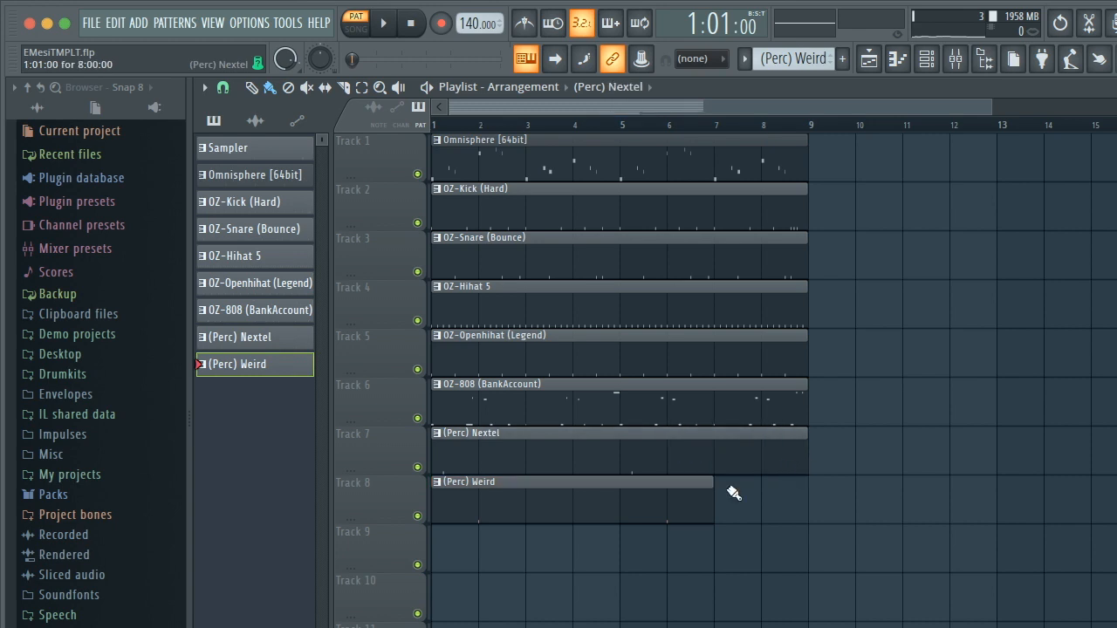
drag(714, 501, 811, 497)
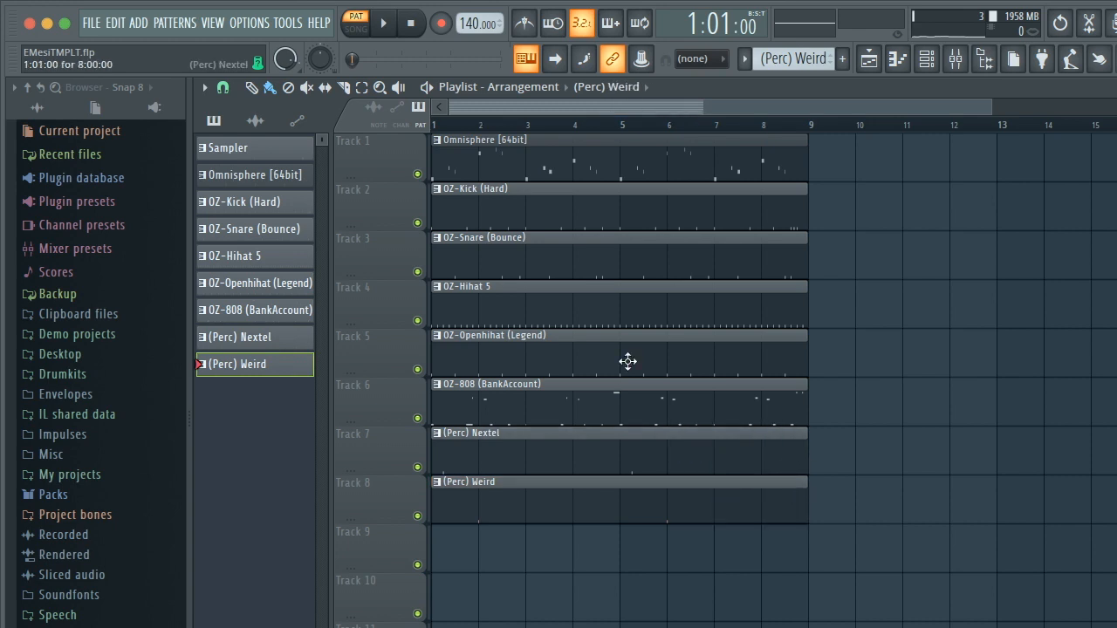
- Look through the playlist's snap-to-grid options, try 1/6 step, and set the snapping back to Bar
click(229, 89)
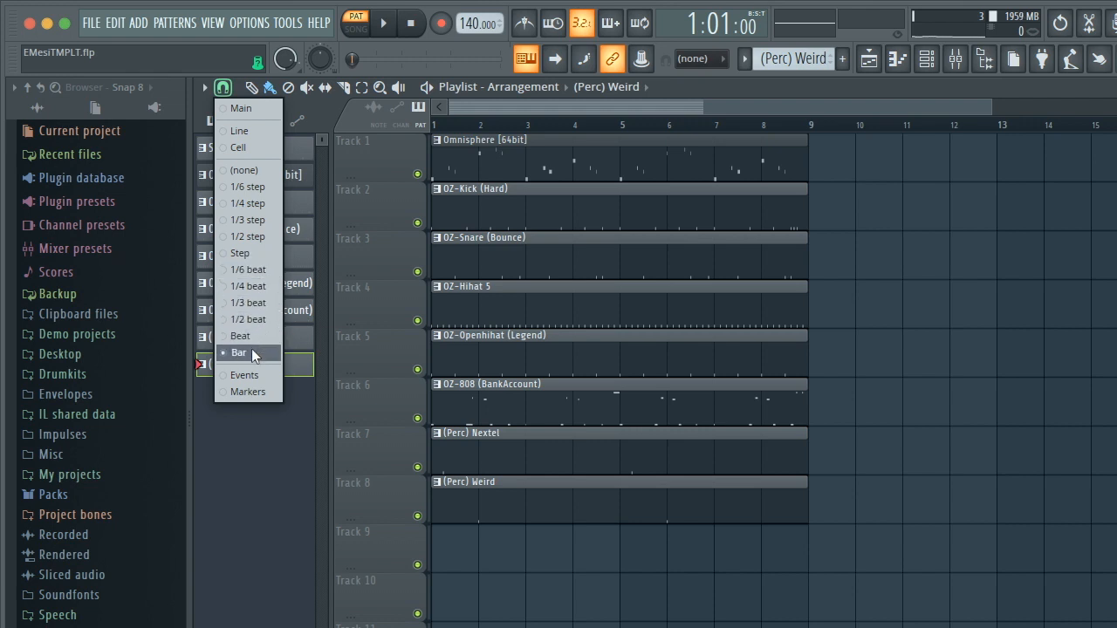
click(250, 457)
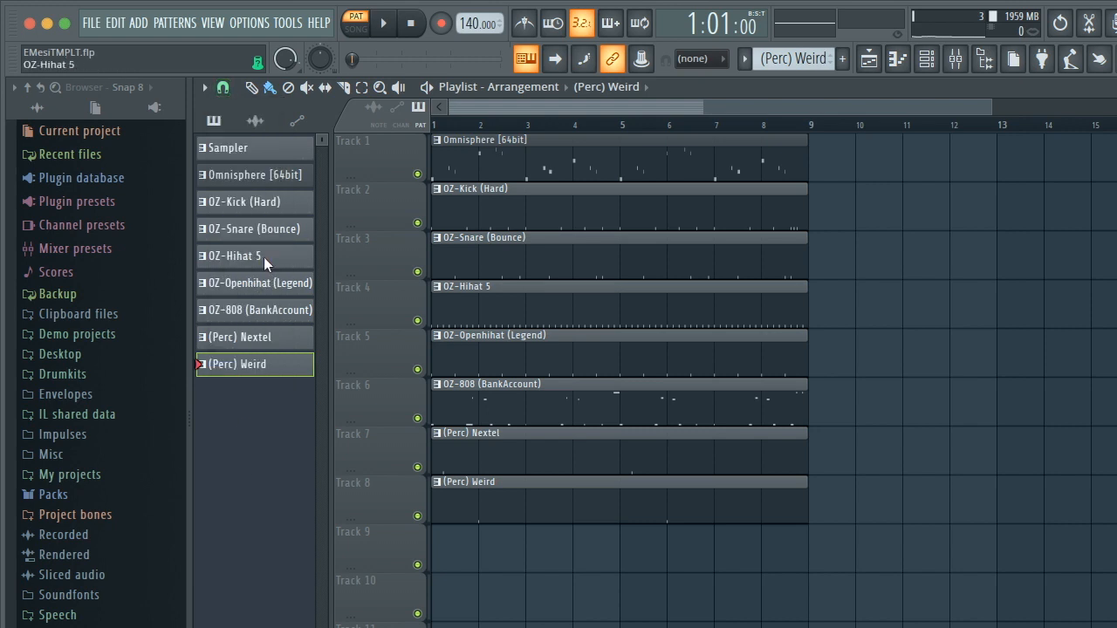
click(222, 88)
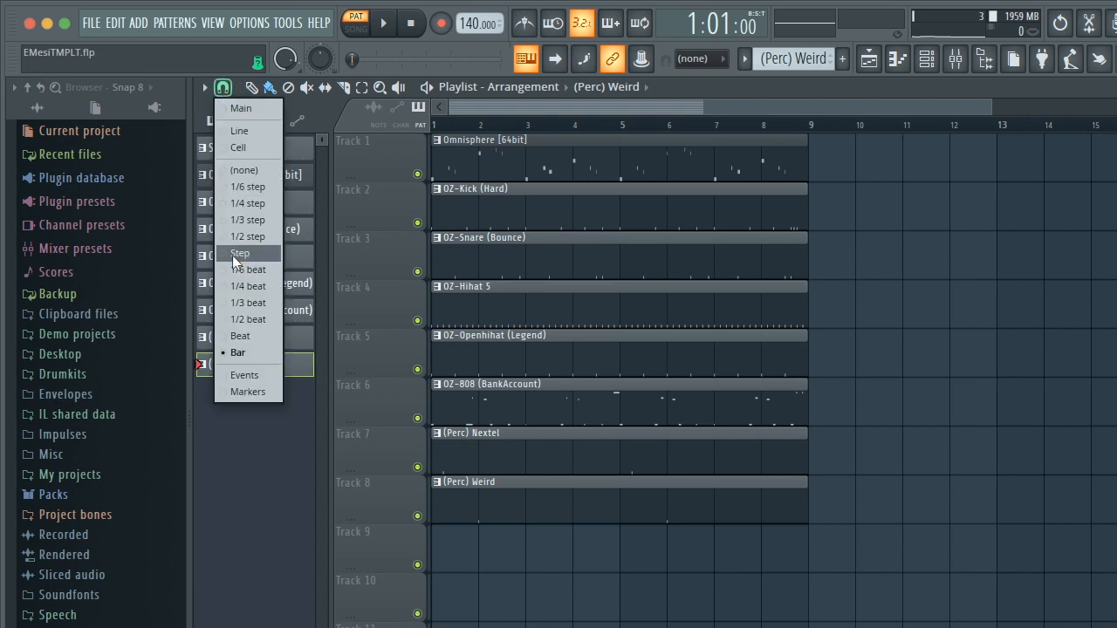
click(243, 490)
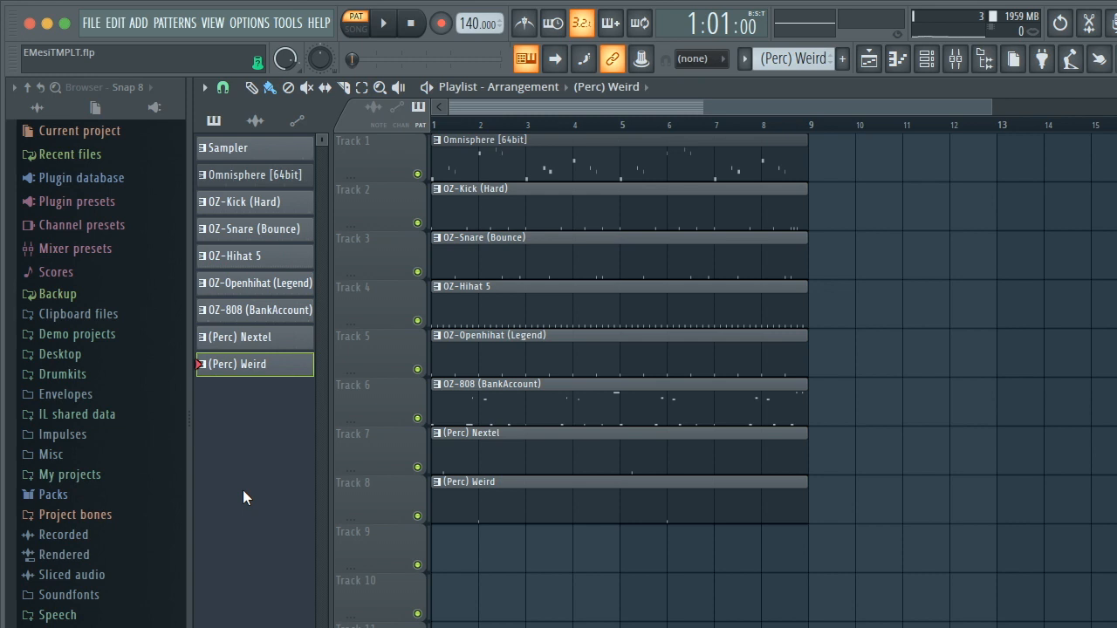
click(225, 90)
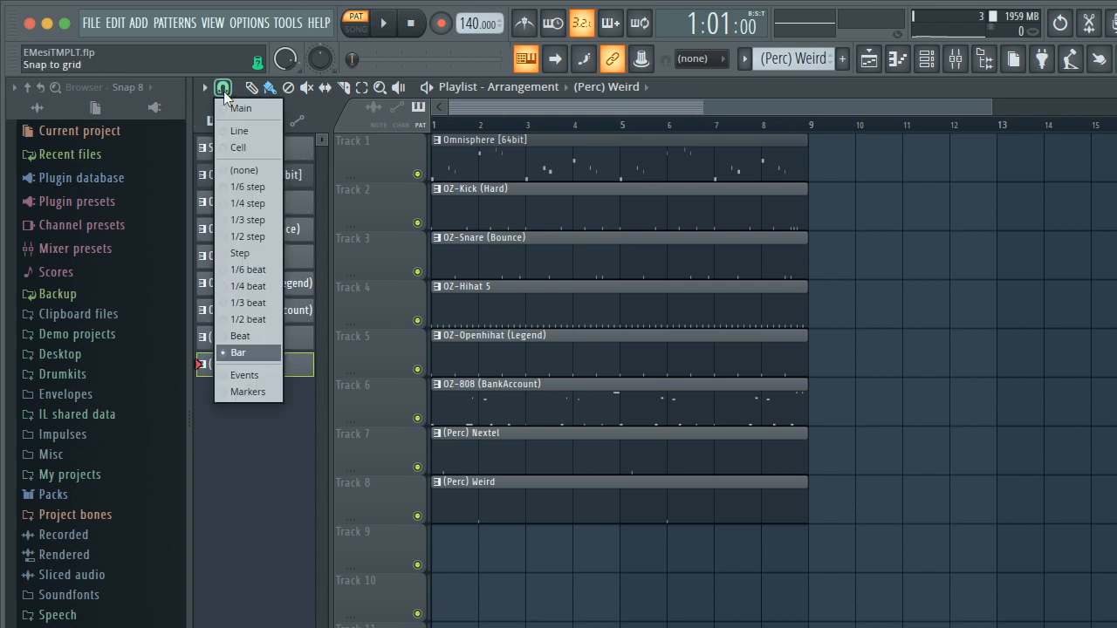
click(232, 190)
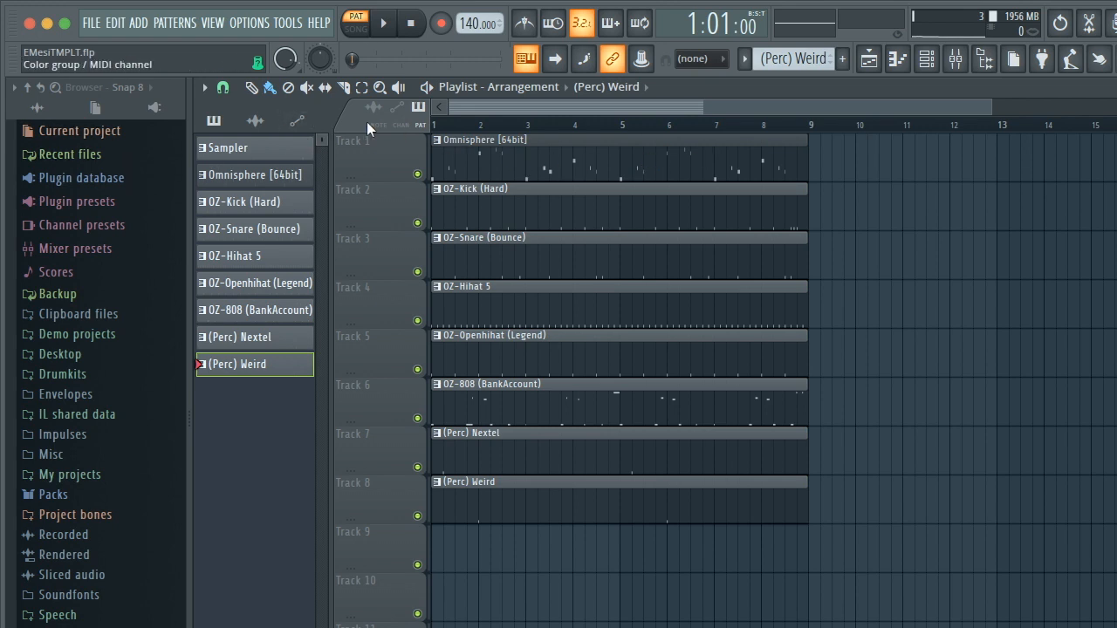
click(223, 87)
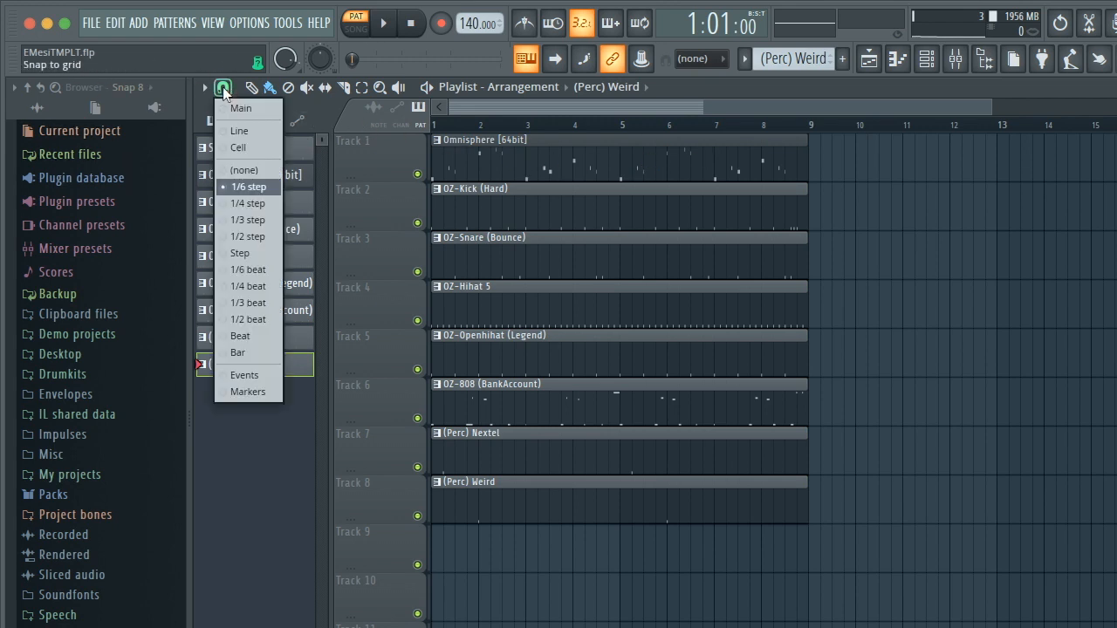
click(238, 353)
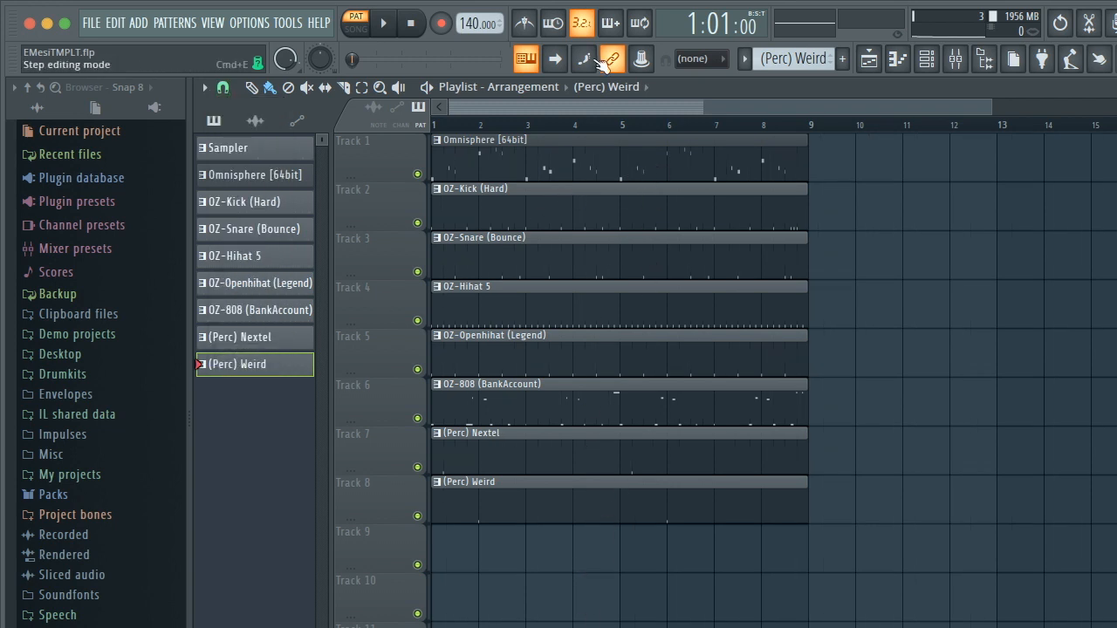
- Select all clips on Tracks 1 to 8 and duplicate them directly after the originals, starting at bar 9
scroll(553, 192, down, 2)
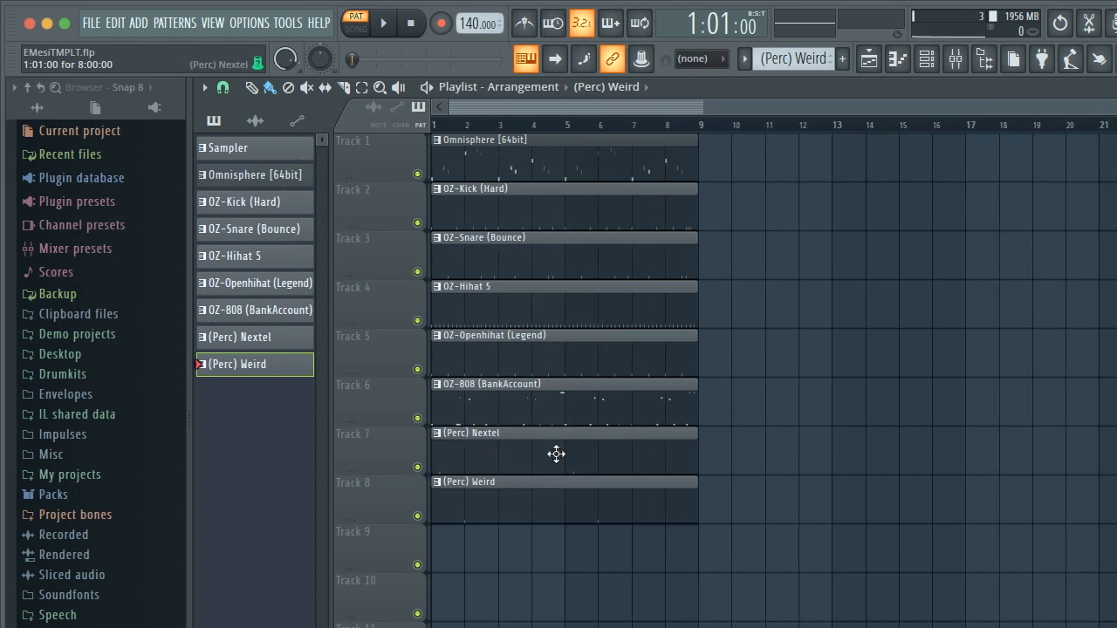
drag(553, 561, 588, 140)
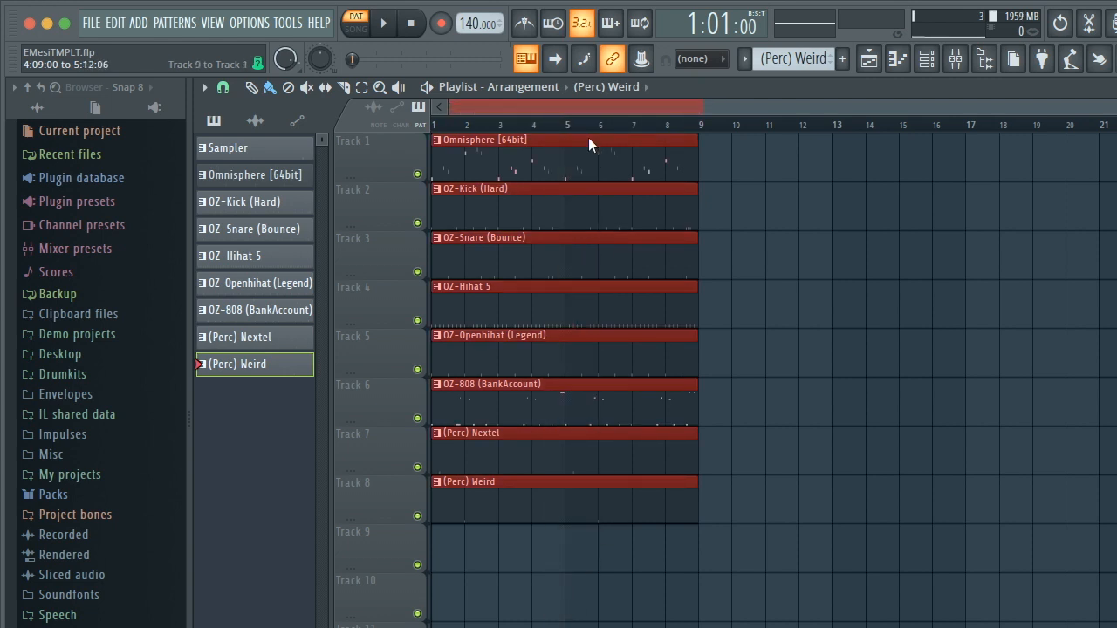
key(ctrl+b)
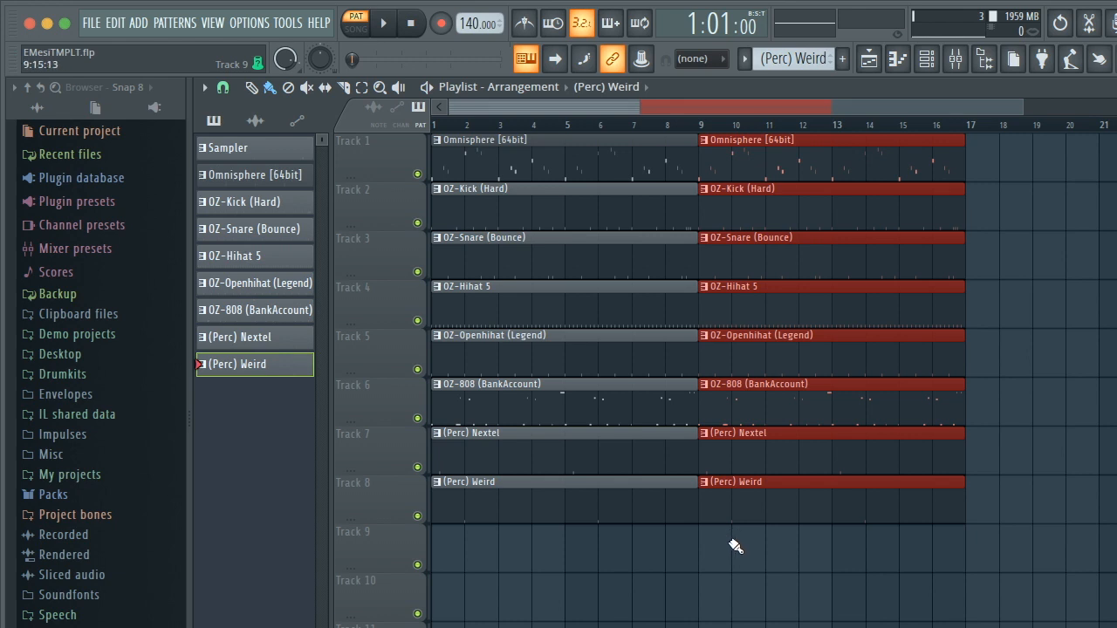
- Select both clip blocks on Tracks 1 to 8 and duplicate them three times in succession, extending the arrangement through bar 64
drag(698, 550, 570, 145)
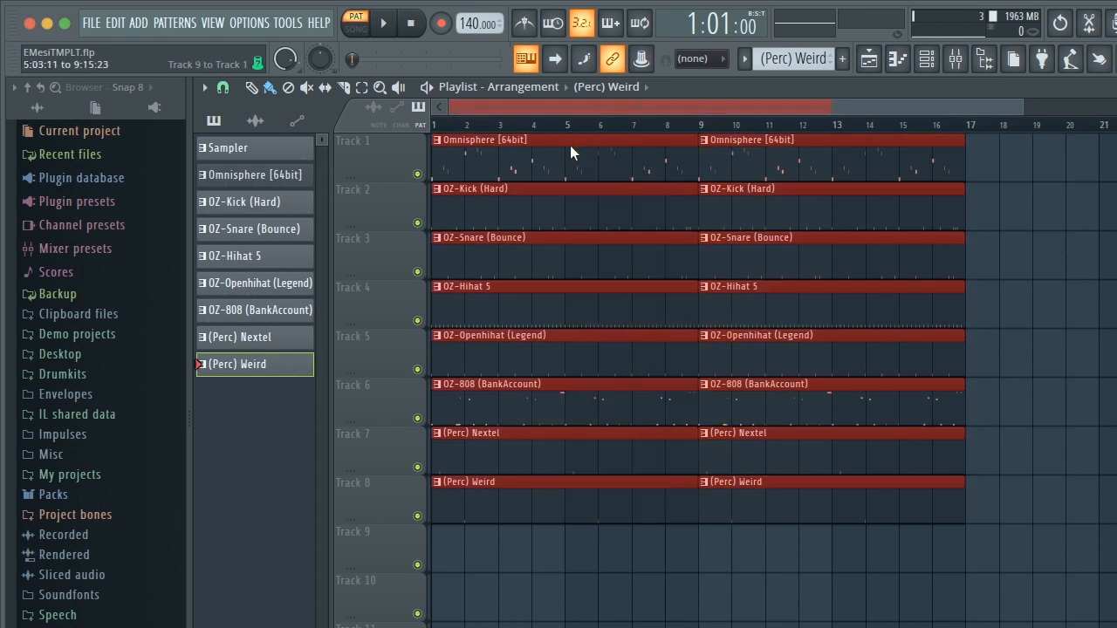
key(ctrl+b)
key(ctrl+b)
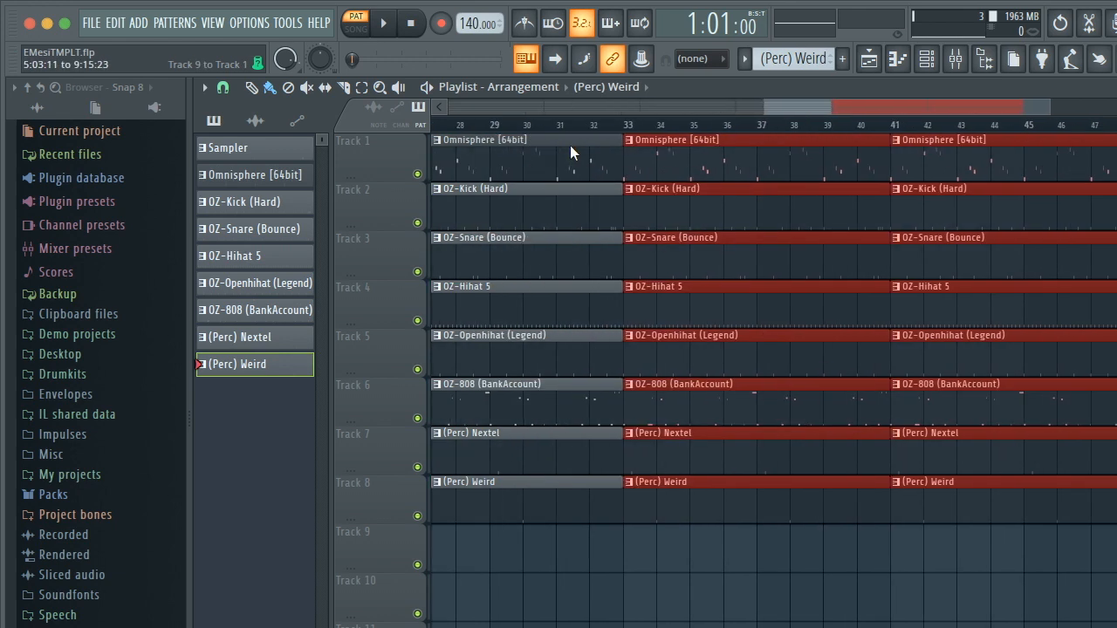
key(ctrl+b)
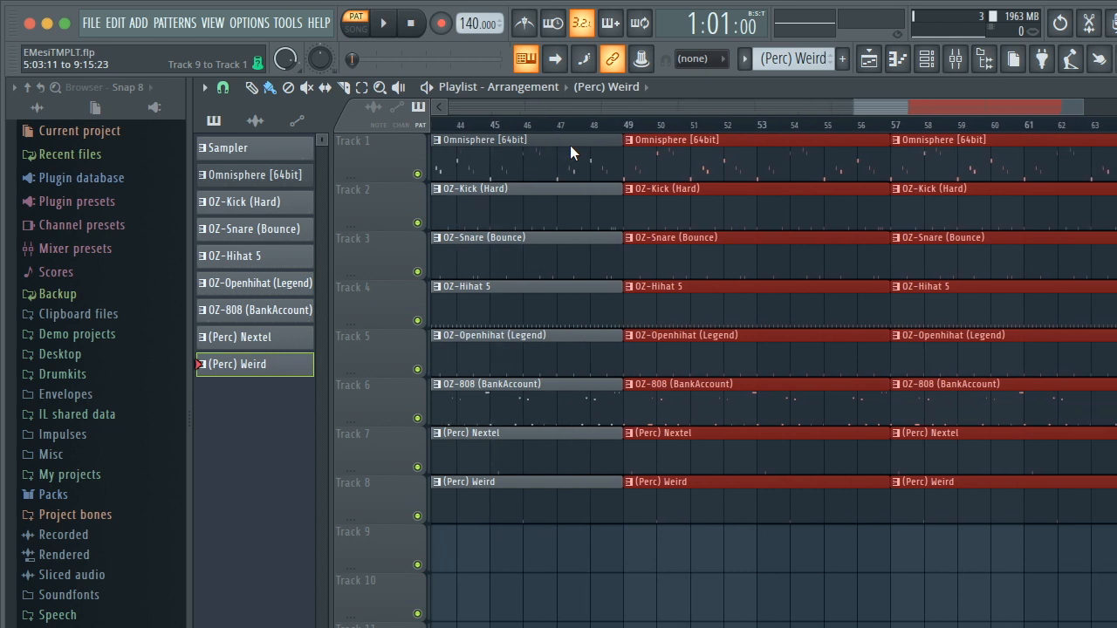
- Delete the kick, snare, hihat, open hihat, (Perc) Nextel and (Perc) Weird clips from the first 8 bars of the playlist
scroll(601, 335, down, 5)
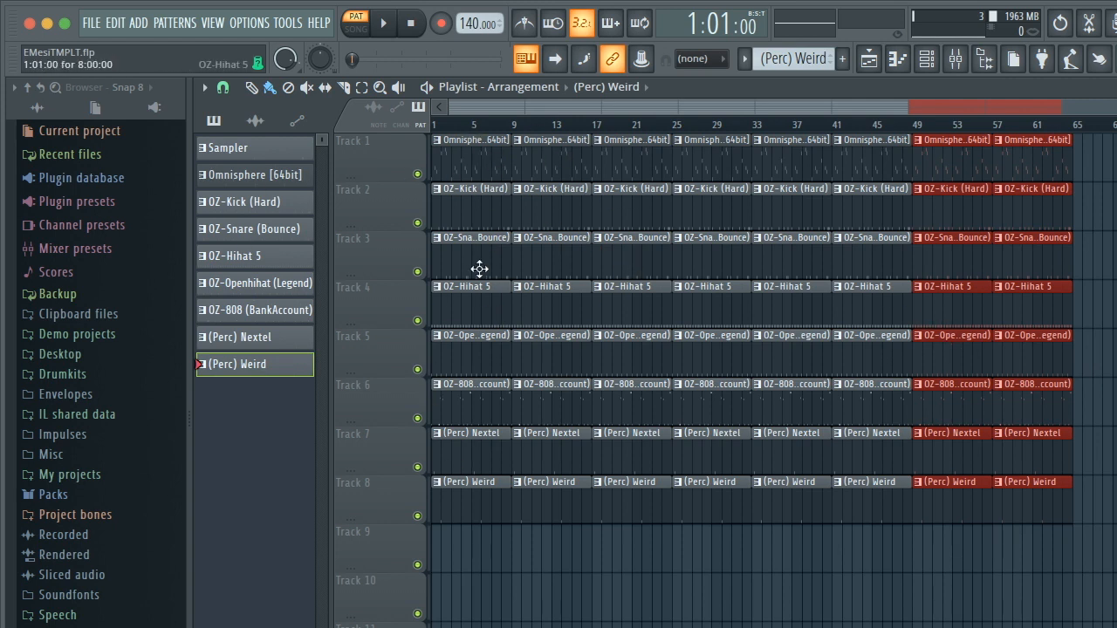
right_click(466, 197)
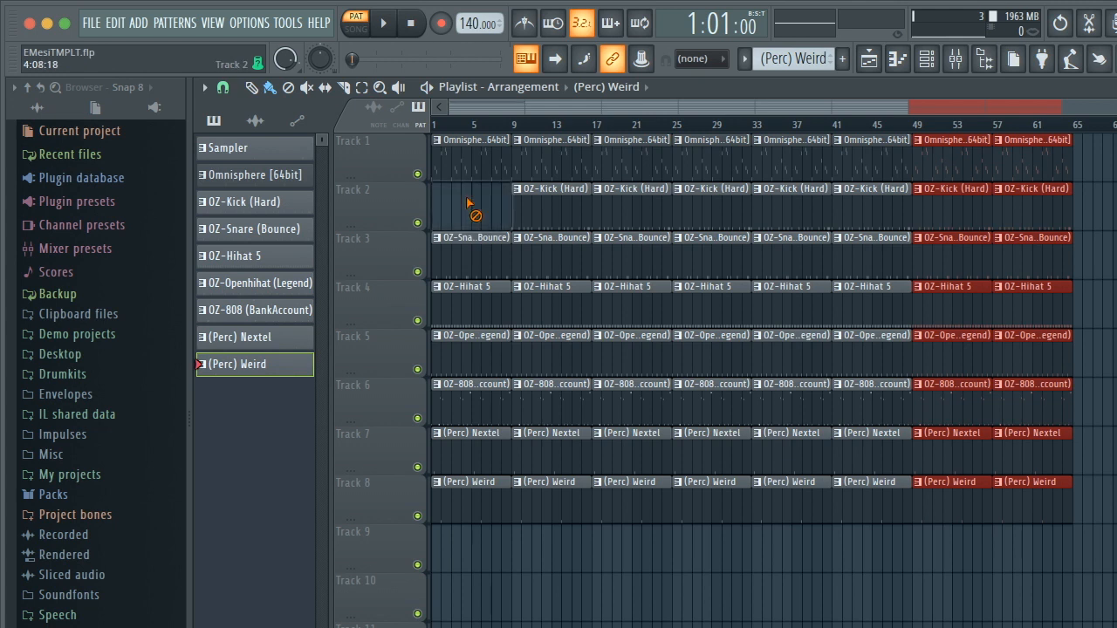
right_click(463, 253)
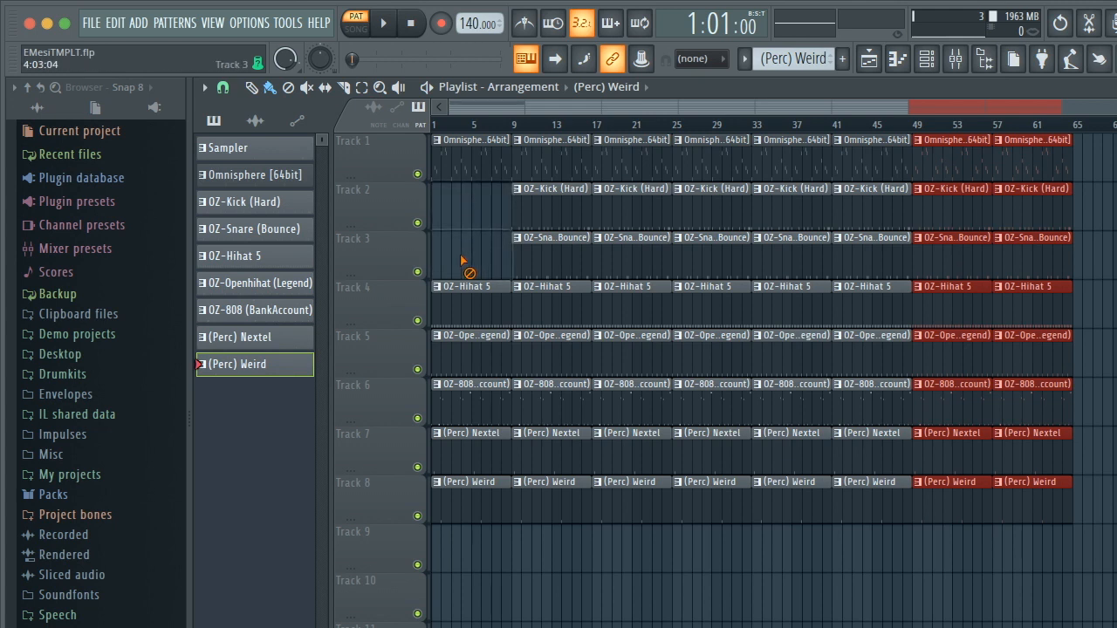
right_click(450, 298)
right_click(469, 347)
right_click(471, 445)
right_click(471, 494)
- Delete the (Perc) Weird, (Perc) Nextel, OZ-Hihat 5 and OZ-Kick (Hard) clips that start at bar 17
right_click(630, 493)
right_click(629, 445)
right_click(630, 299)
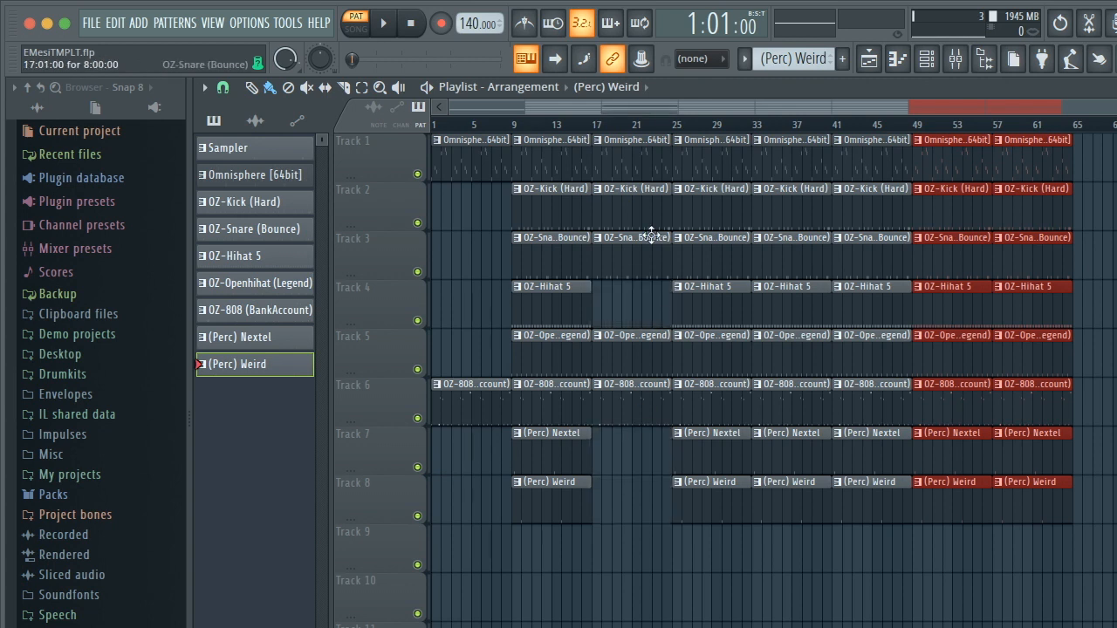
right_click(630, 201)
- Delete both percussion clips at bar 33, the kick and OZ-Hihat 5 clips at bar 41, and the open hihat clip at bar 17
right_click(808, 471)
right_click(808, 494)
right_click(872, 201)
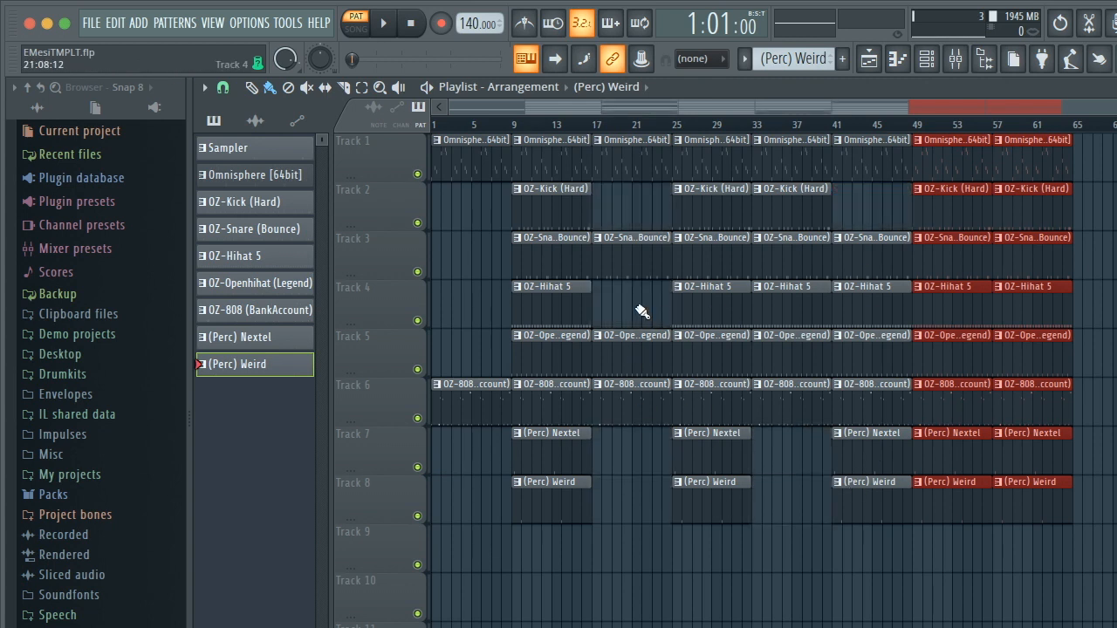
right_click(868, 297)
right_click(628, 347)
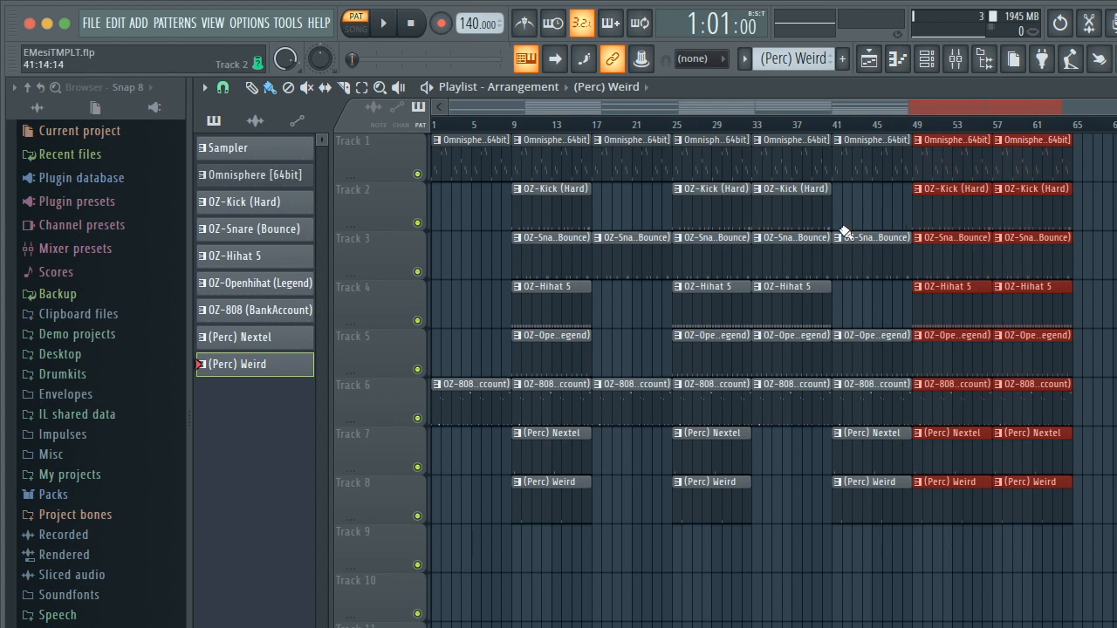
- Select all clips from bar 17 through bar 64 and duplicate them directly after the arrangement, starting at bar 65
drag(1032, 553, 629, 124)
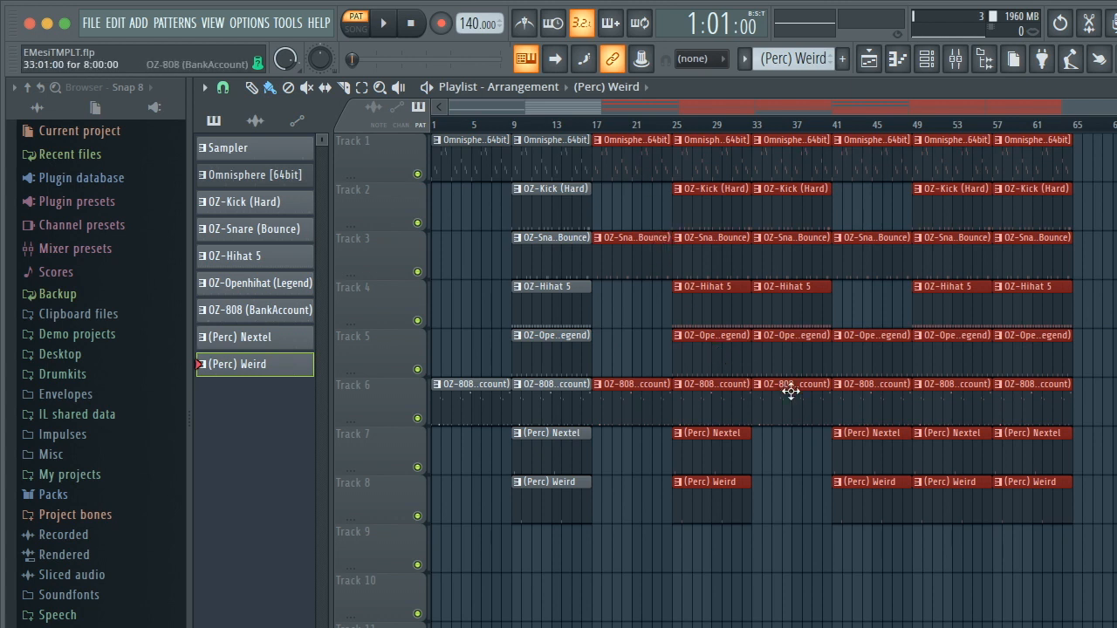
key(ctrl+b)
scroll(718, 463, down, 3)
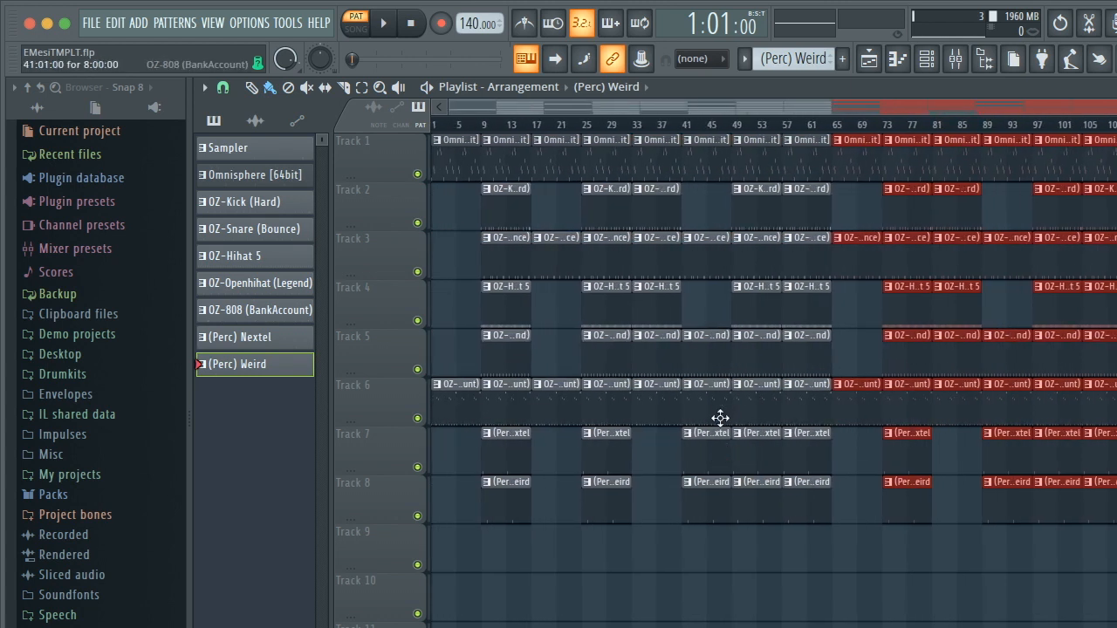
scroll(720, 419, up, 5)
scroll(720, 418, down, 5)
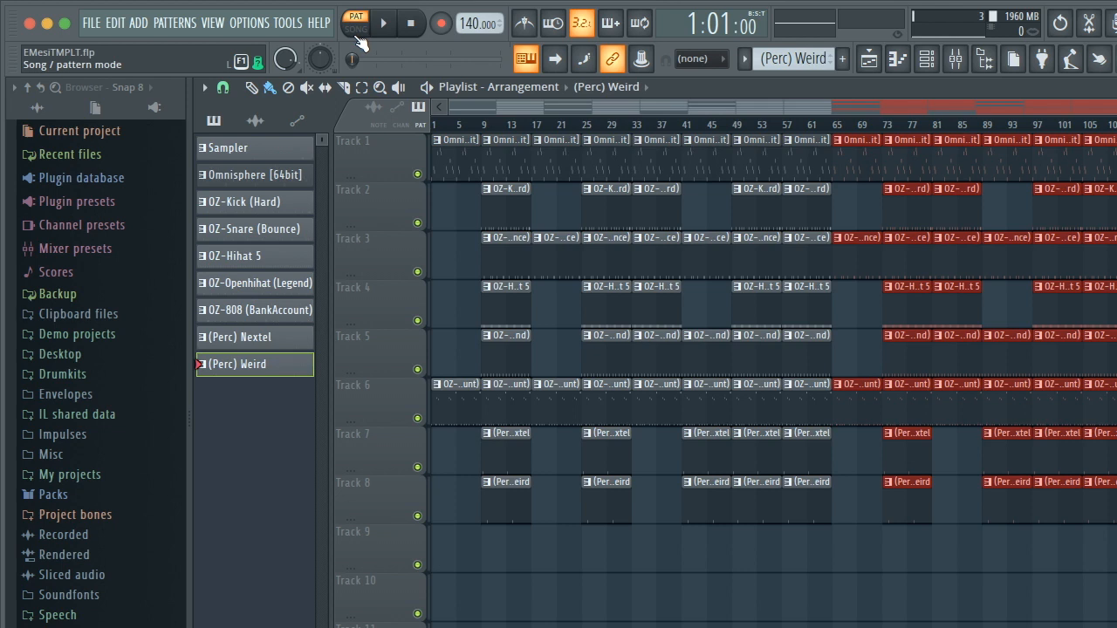
- Switch playback to song mode, play the arrangement from bar 1 and stop it after the first sections
click(357, 28)
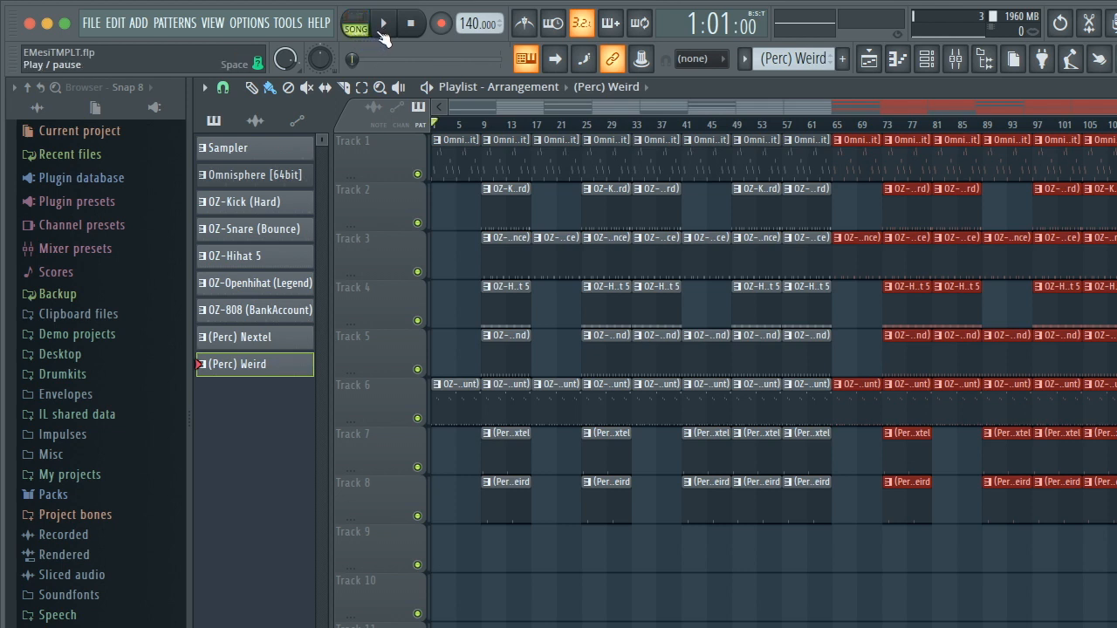
click(382, 32)
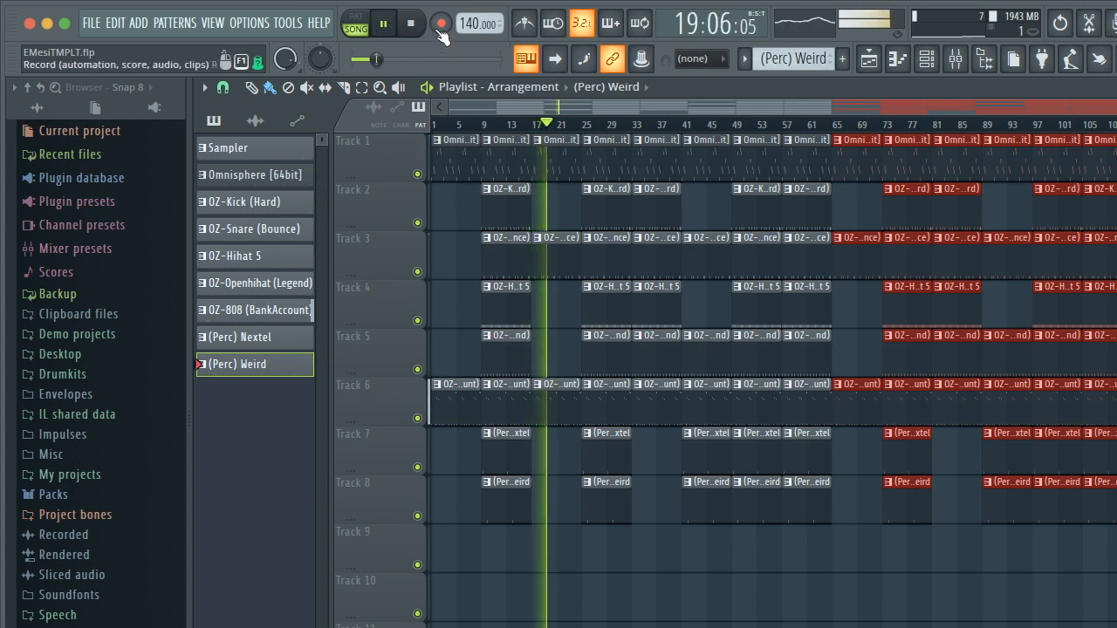
click(414, 26)
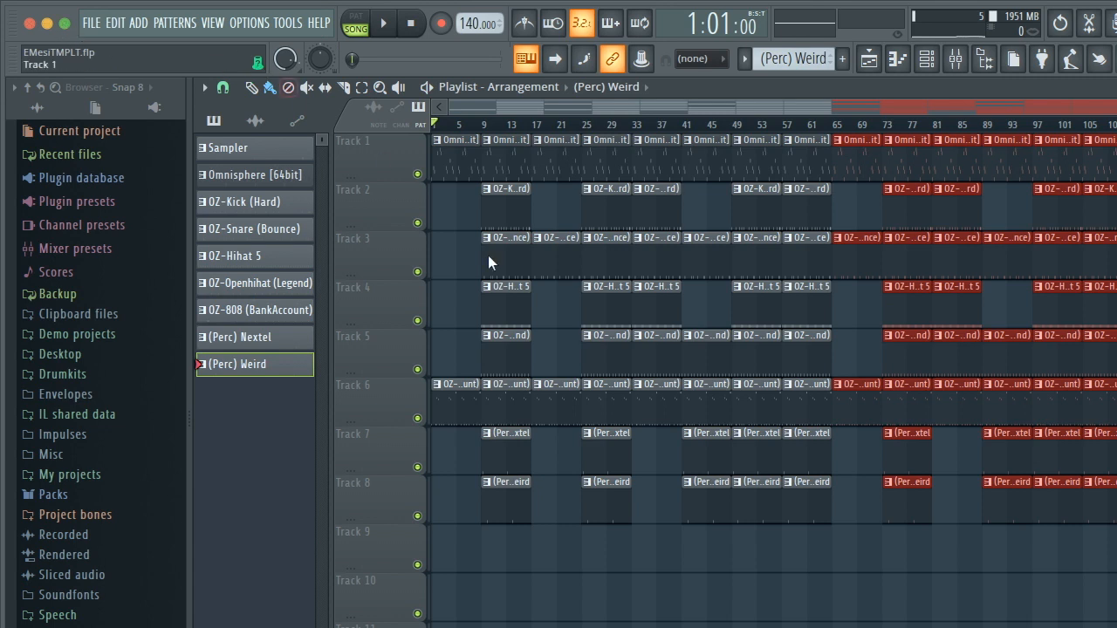
- Start a wave file export, choose the August 2018 folder and name the file LearnFLIn15MinsBeat
click(102, 24)
mouse_move(134, 175)
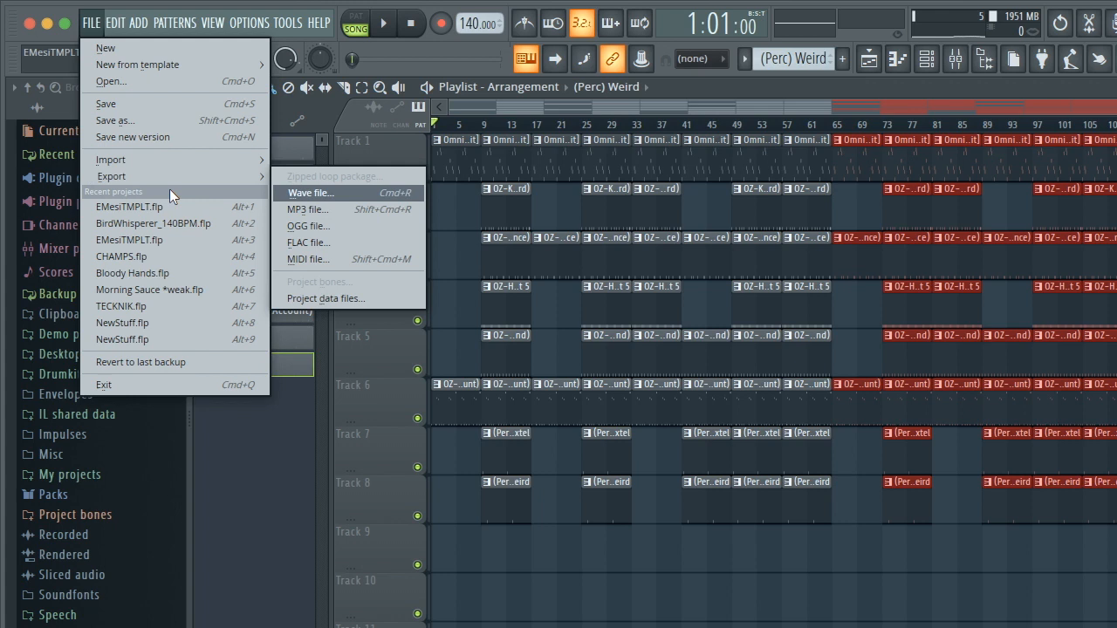
click(287, 192)
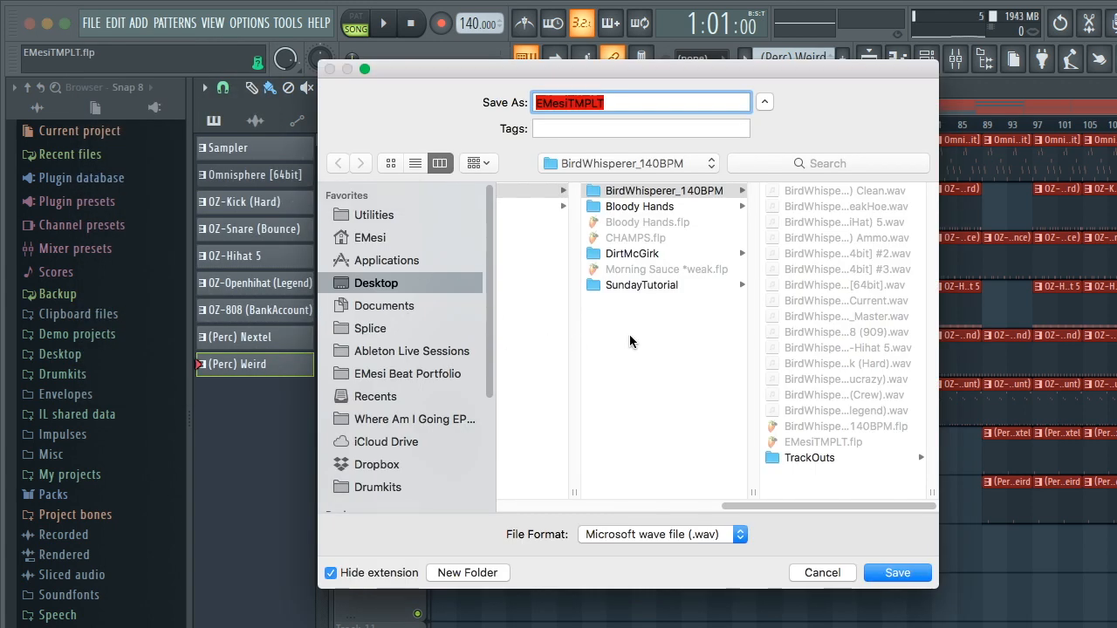
click(629, 335)
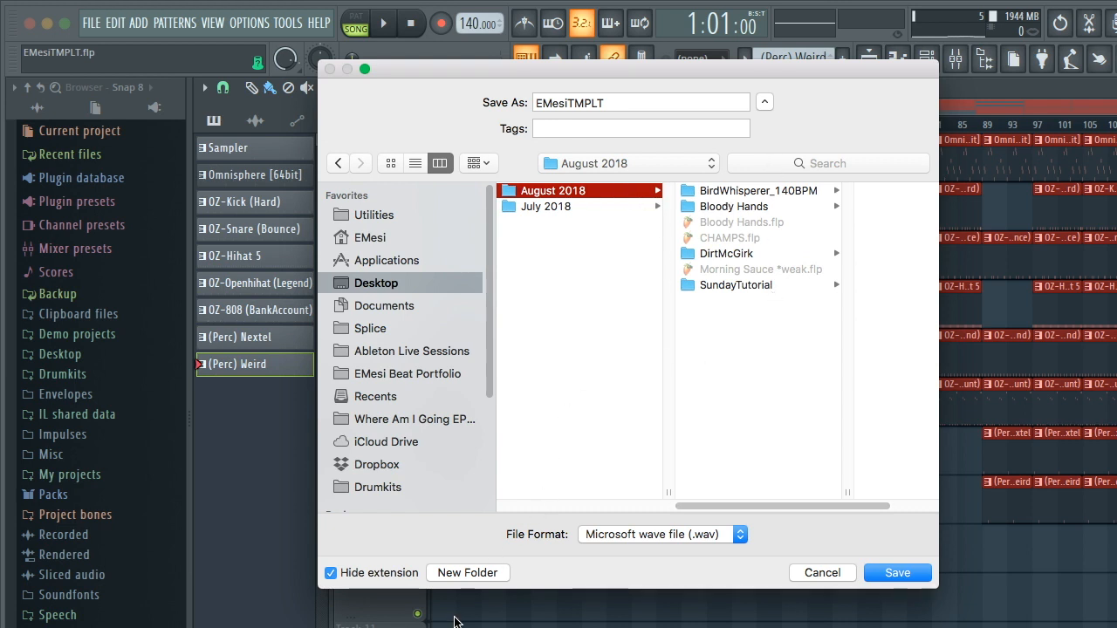
click(645, 102)
key(super+a)
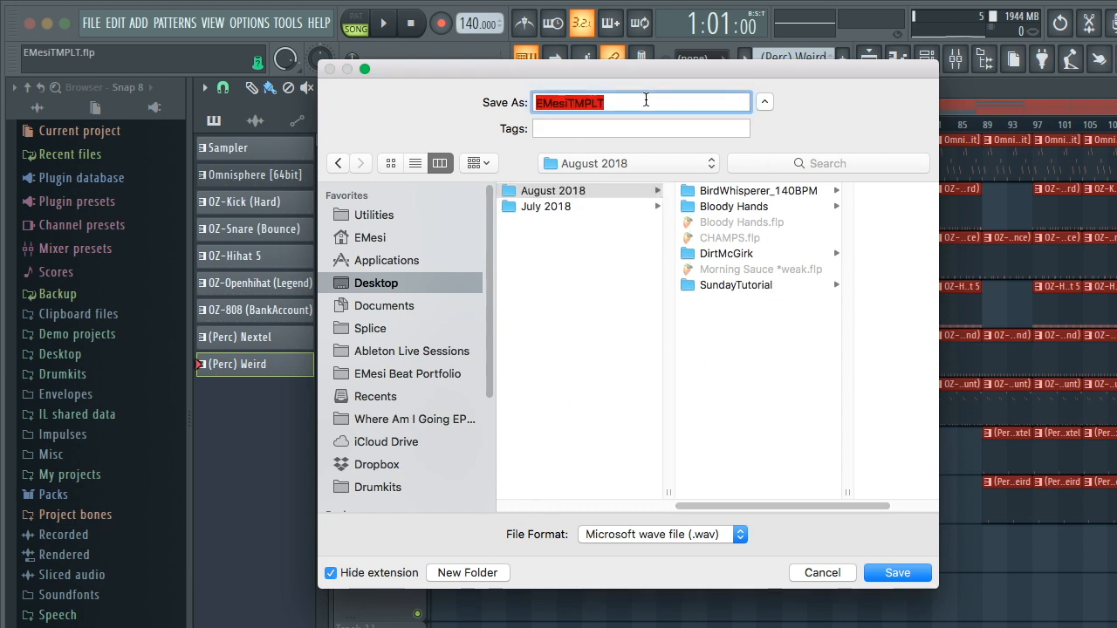
key(BackSpace)
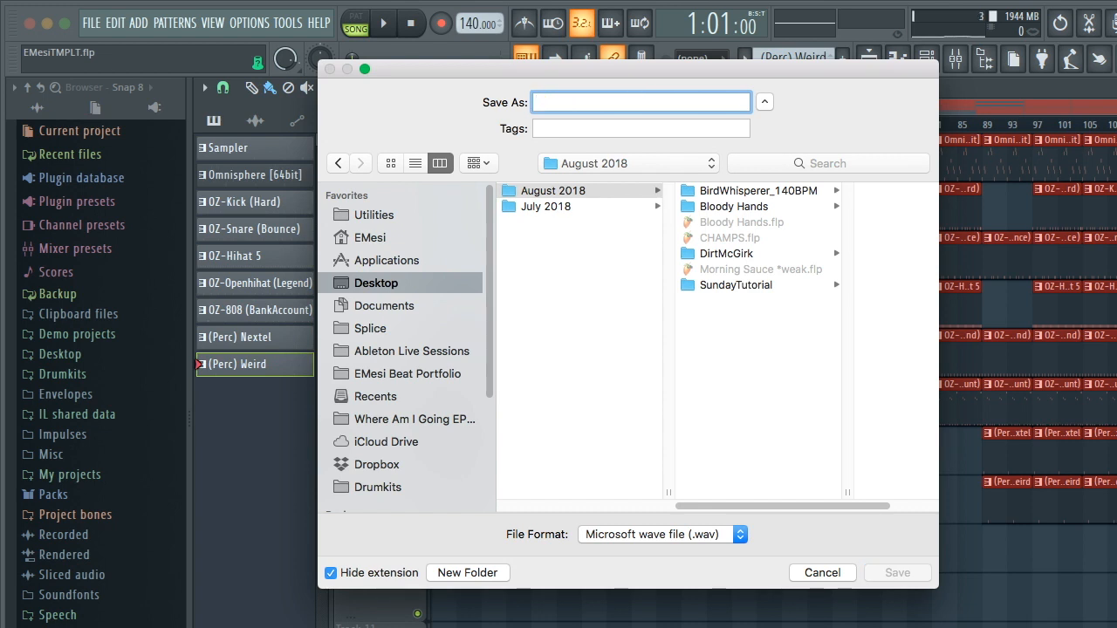
text(LearnFLIn15MinsBeat)
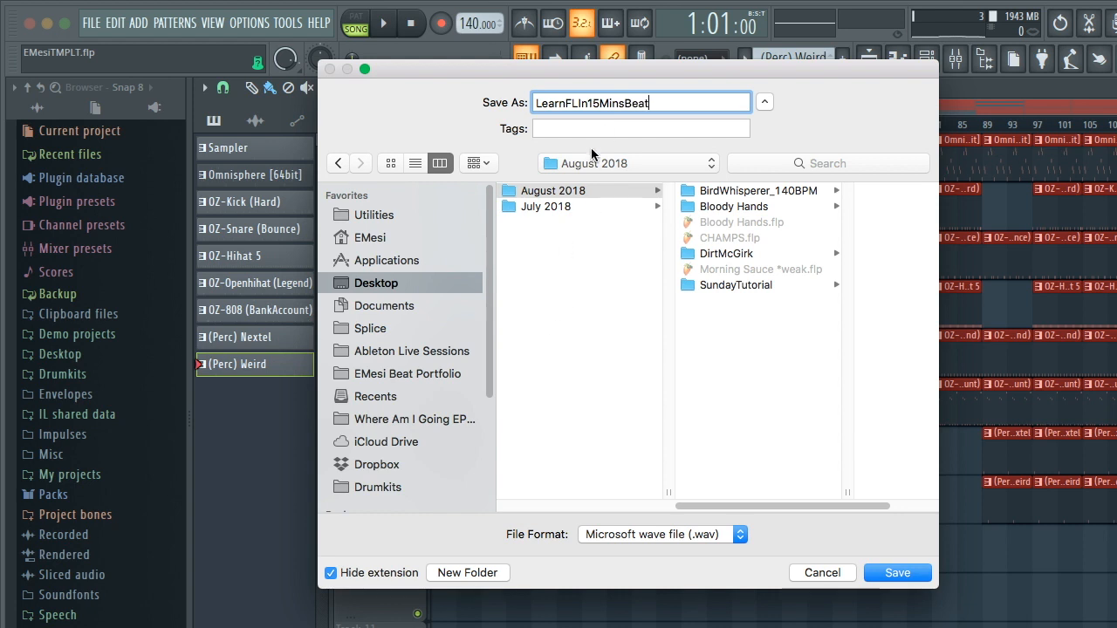
- Create a folder named LearnFLIn15MinsBeat in August 2018 and render the full song into it as a 16Bit int WAV
key(super+a)
key(super+c)
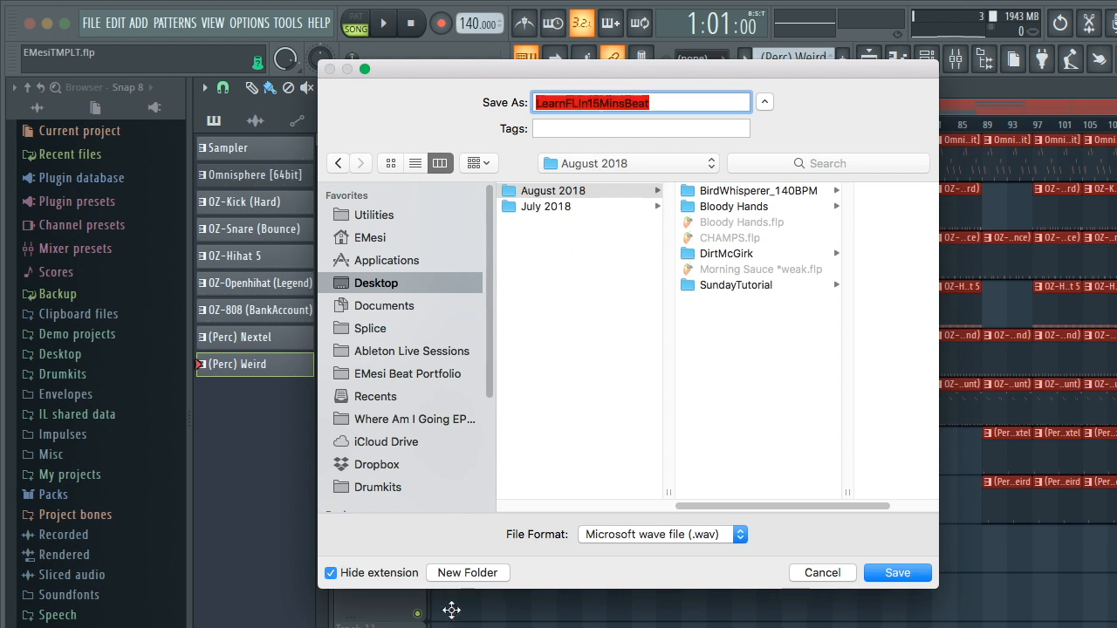
click(467, 573)
key(super+v)
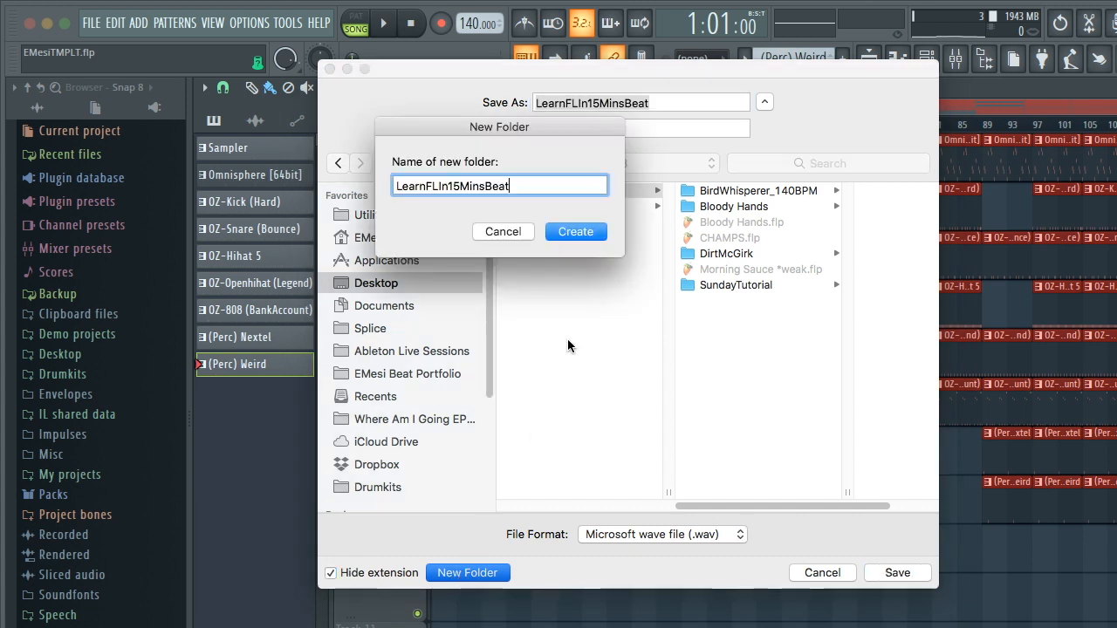
click(600, 233)
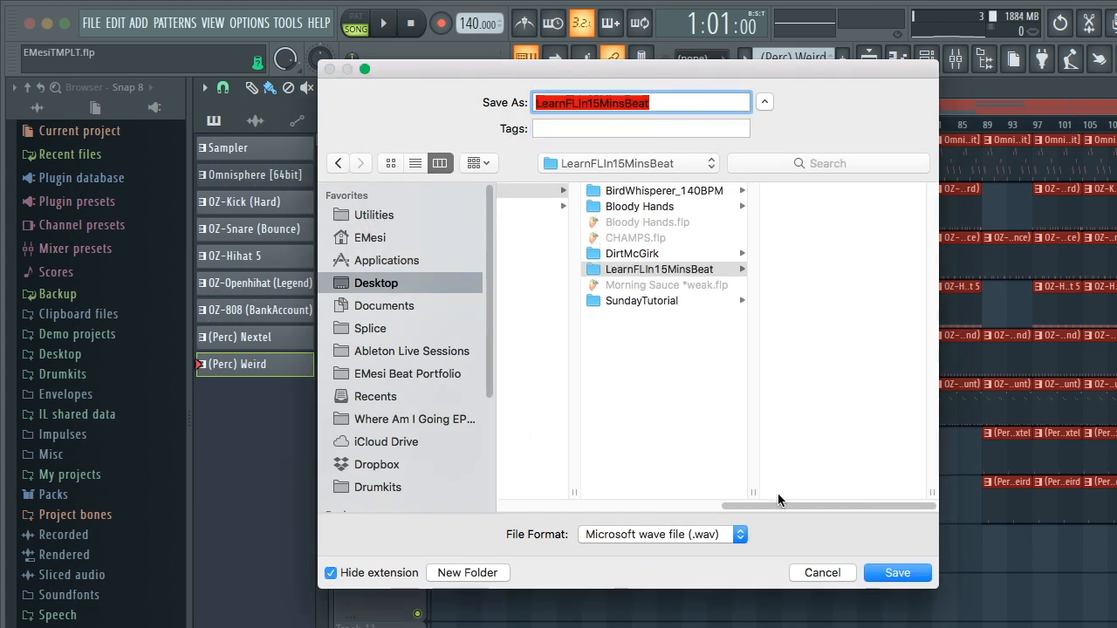
click(887, 572)
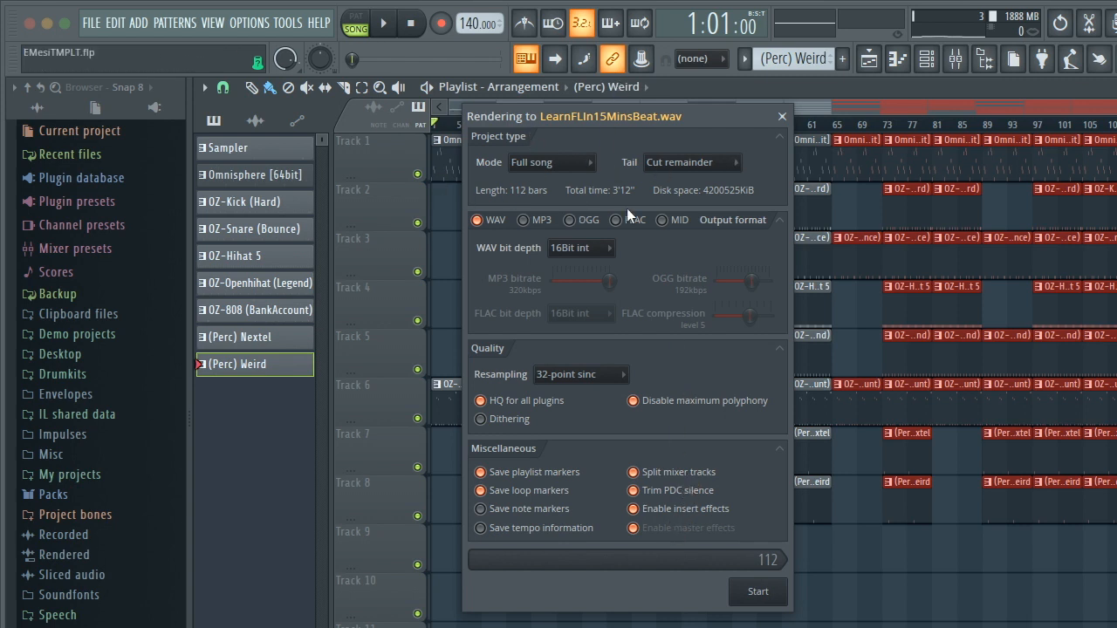
click(747, 595)
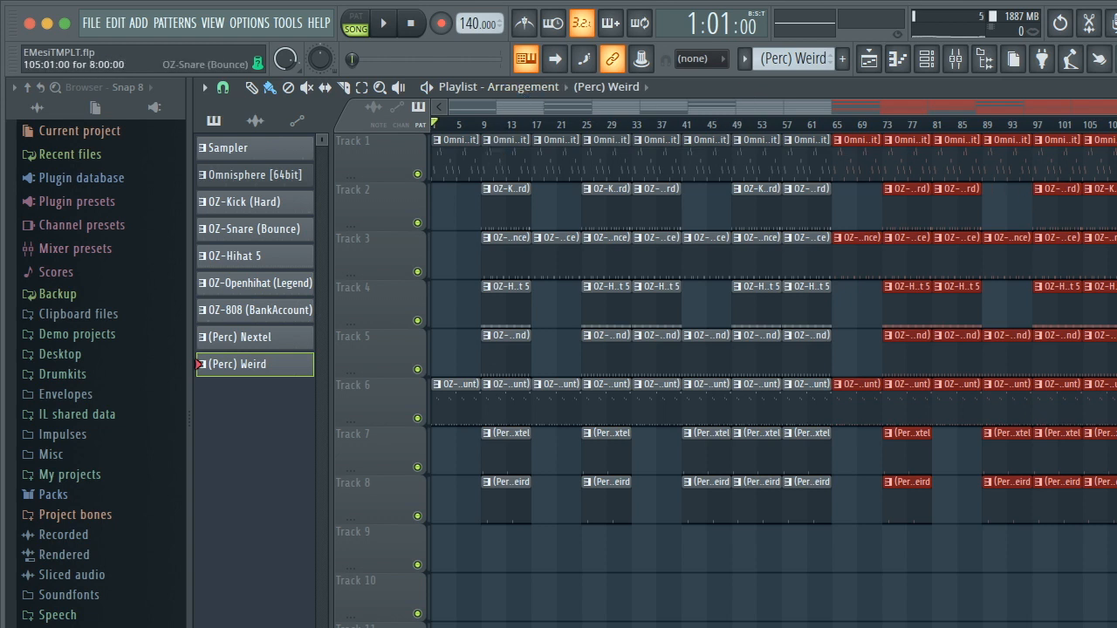
- Restore the playlist from its maximized size and move it aside to uncover part of the channel rack and mixer
click(1116, 87)
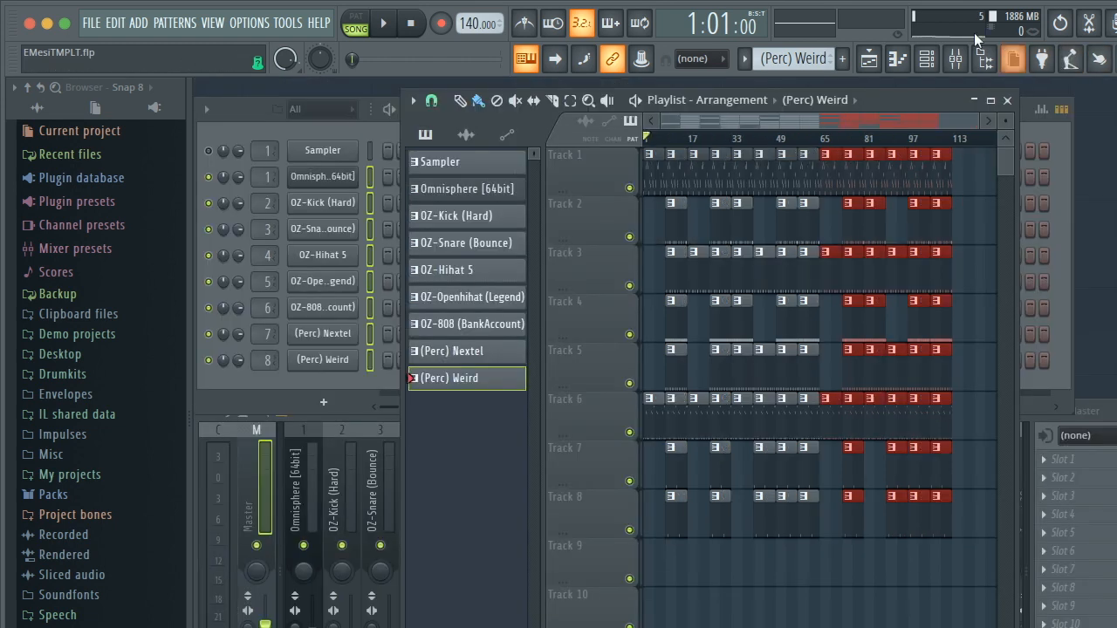
drag(878, 104, 1009, 109)
drag(555, 110, 627, 107)
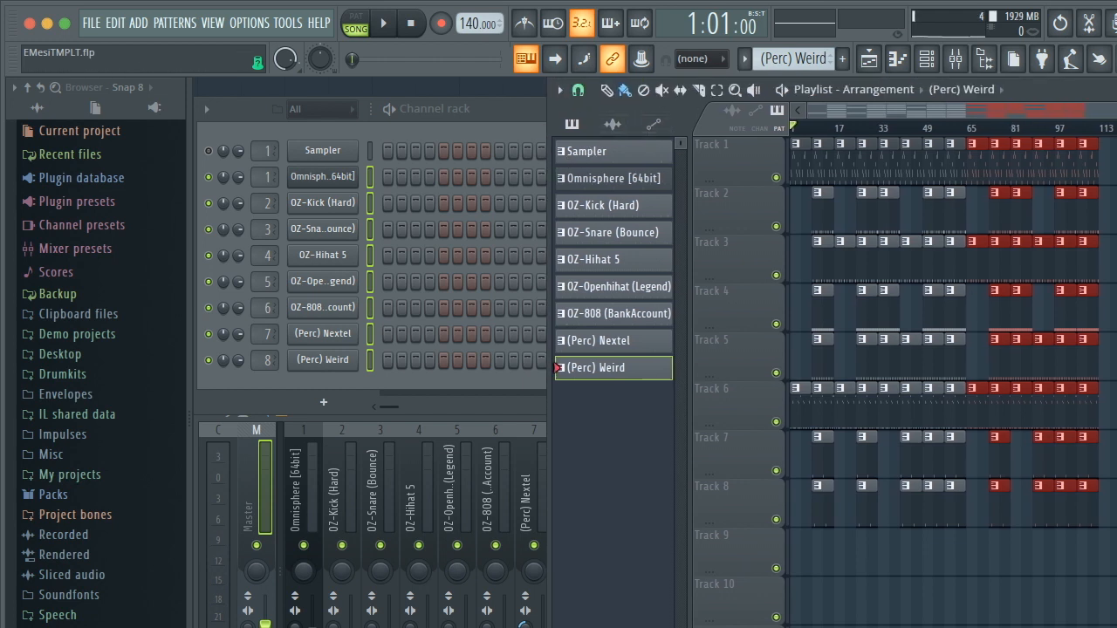
click(1115, 90)
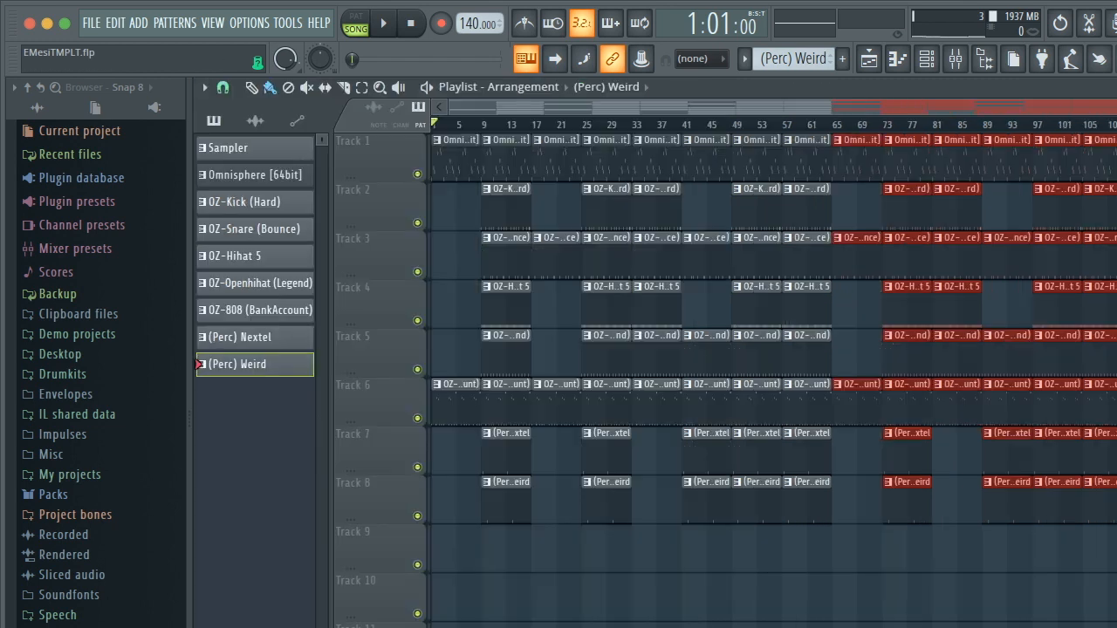
click(1116, 87)
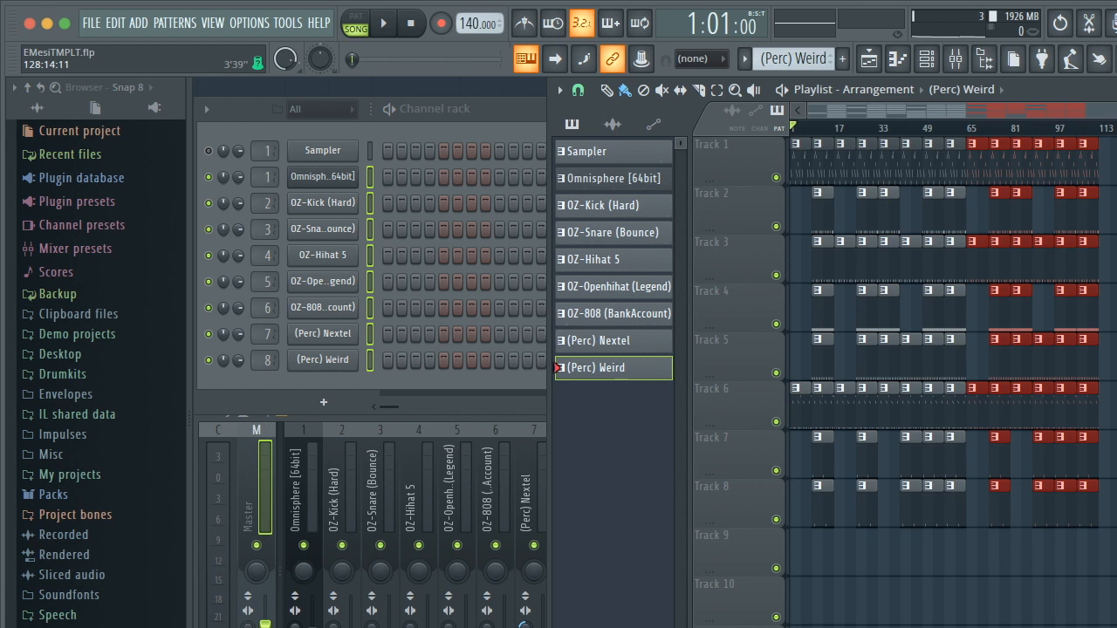
click(1114, 90)
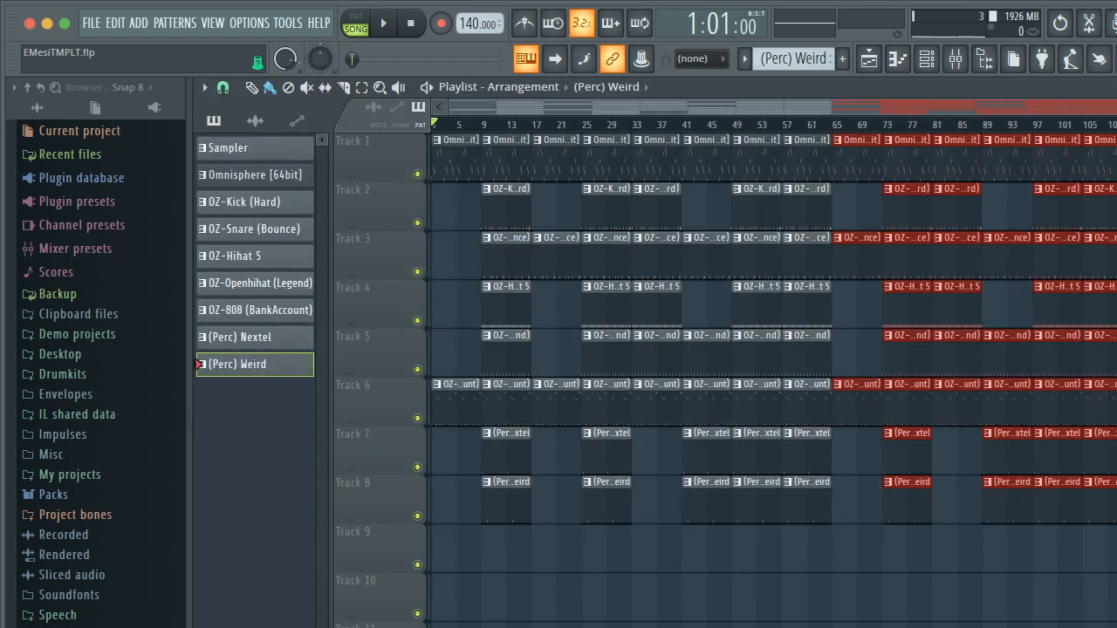
click(1115, 87)
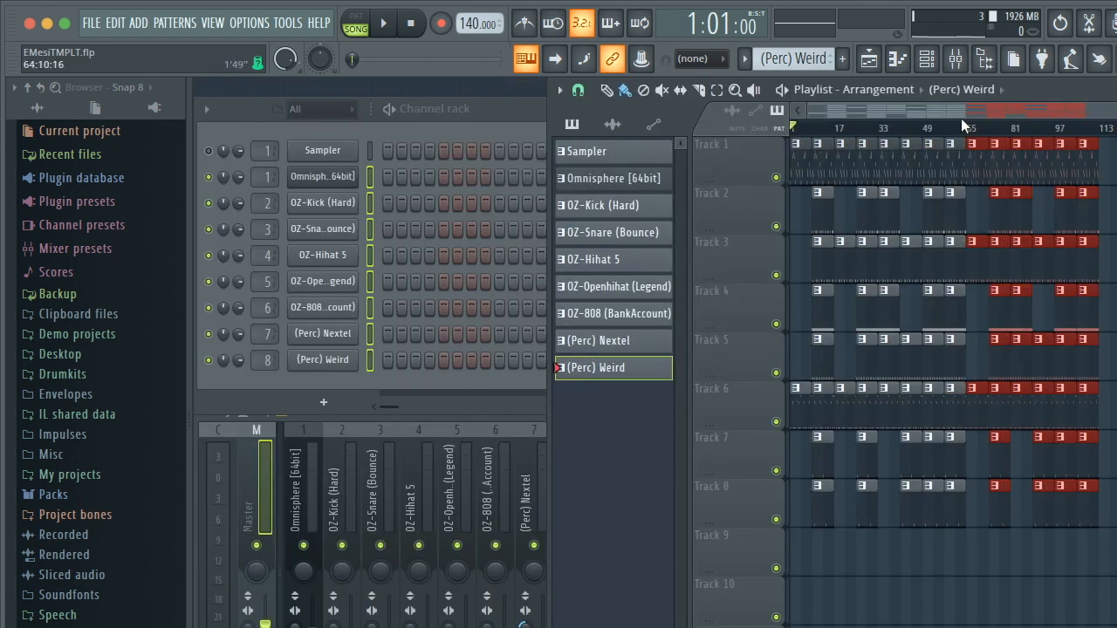
- Move the playlist farther off the mixer, then bring the channel rack to the front and shift it slightly up
drag(1034, 91, 1116, 94)
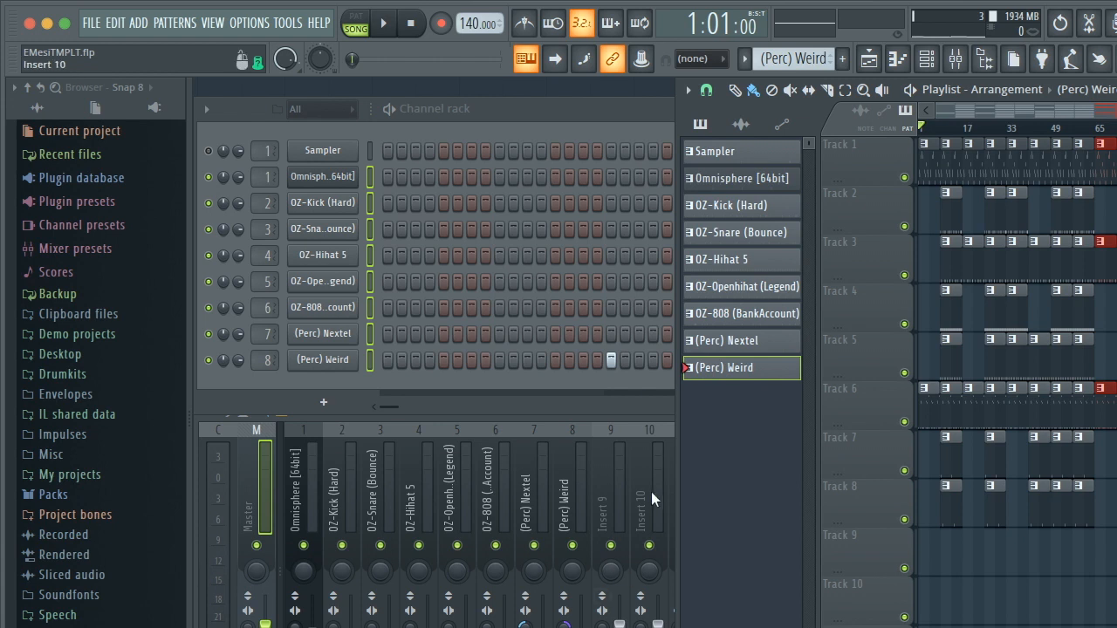
click(647, 102)
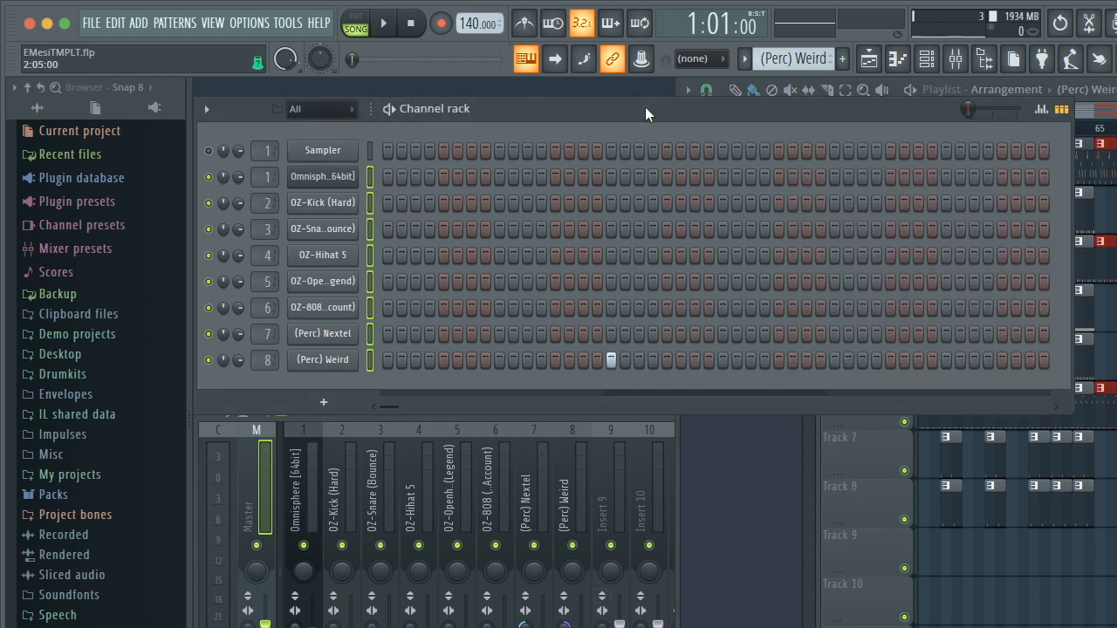
drag(645, 107, 657, 92)
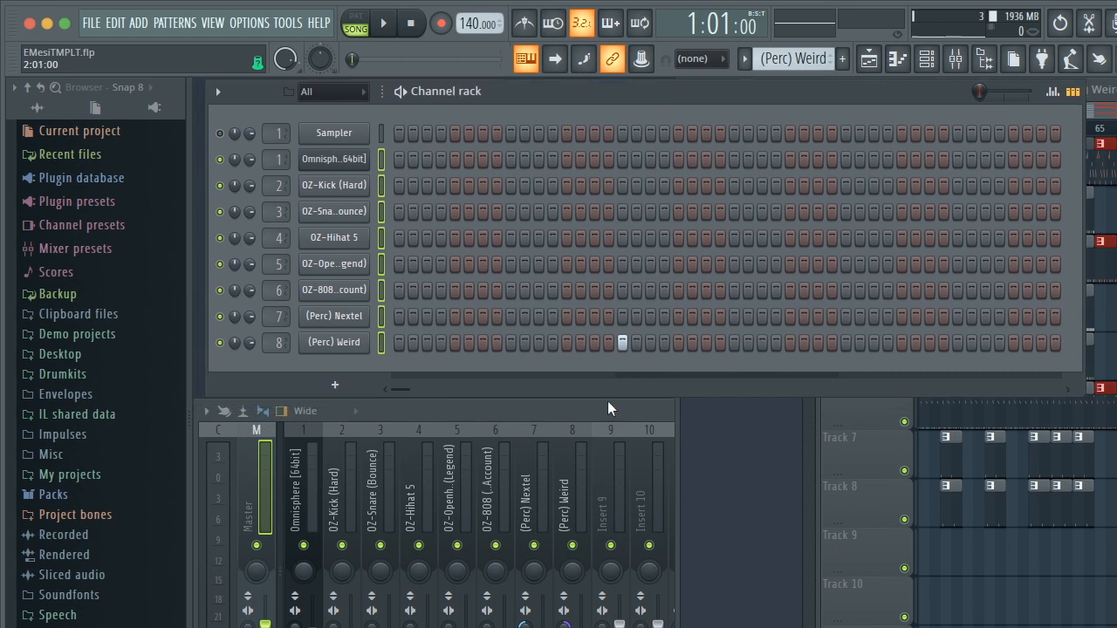